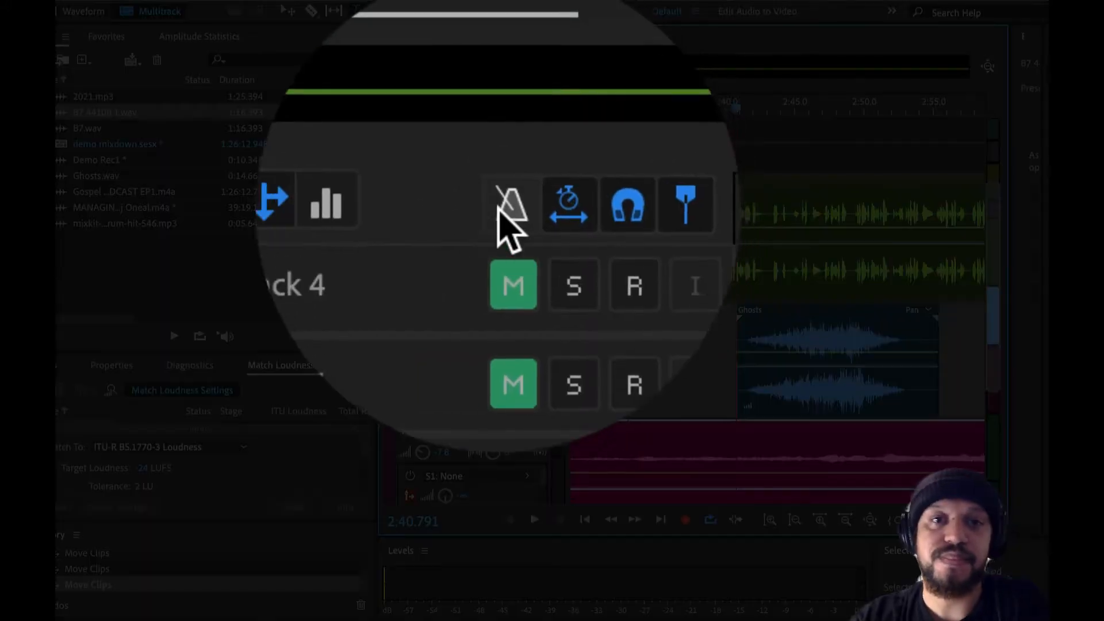
# Step: Show the tracks' EQ controls, power on the equalizer for Track 6 and open its detailed EQ editor
pyautogui.click(446, 103)
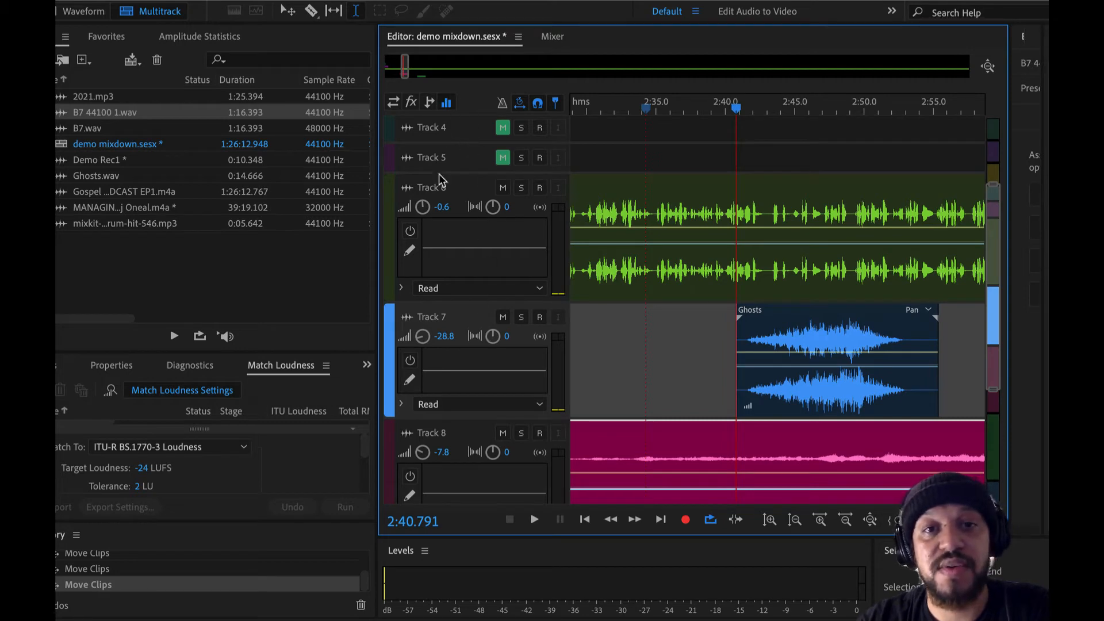
pyautogui.click(410, 231)
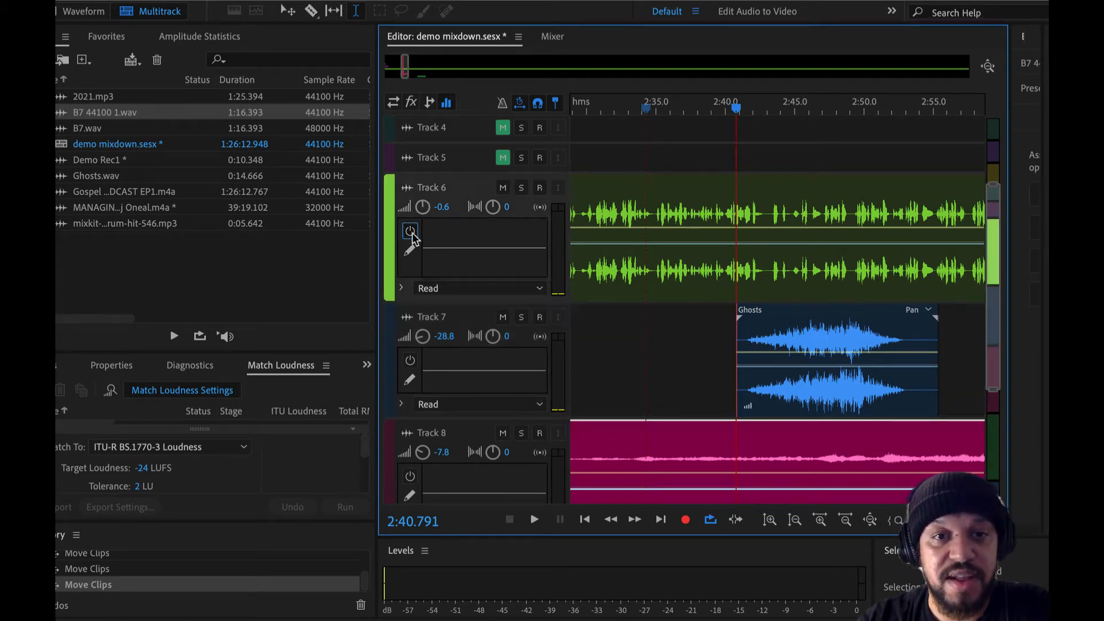
pyautogui.doubleClick(467, 247)
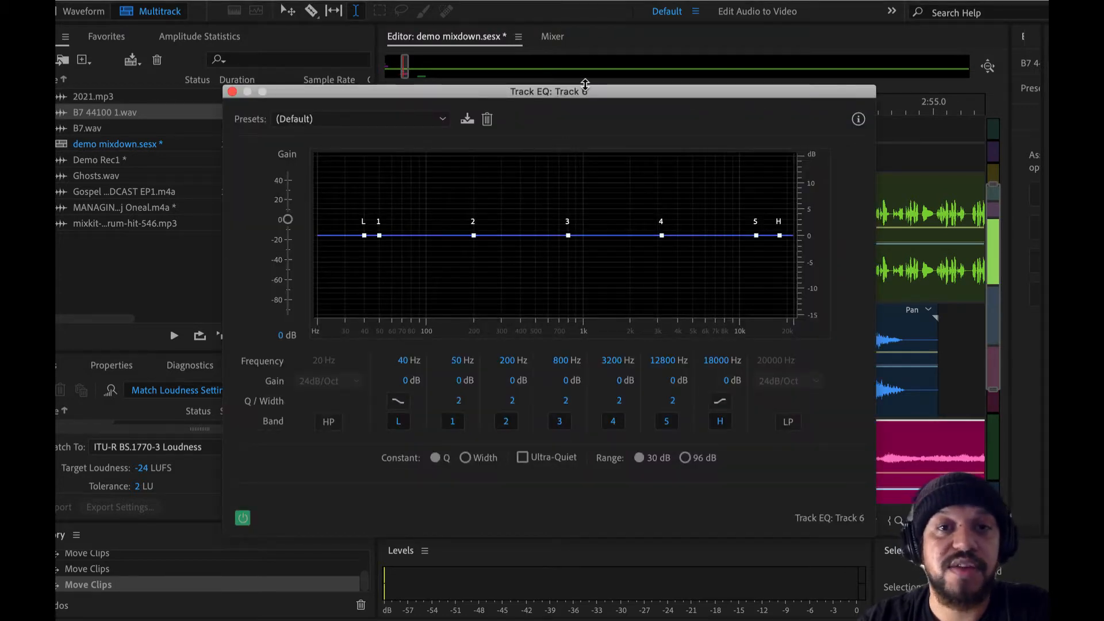
pyautogui.moveTo(471, 95); pyautogui.dragTo(513, 95)
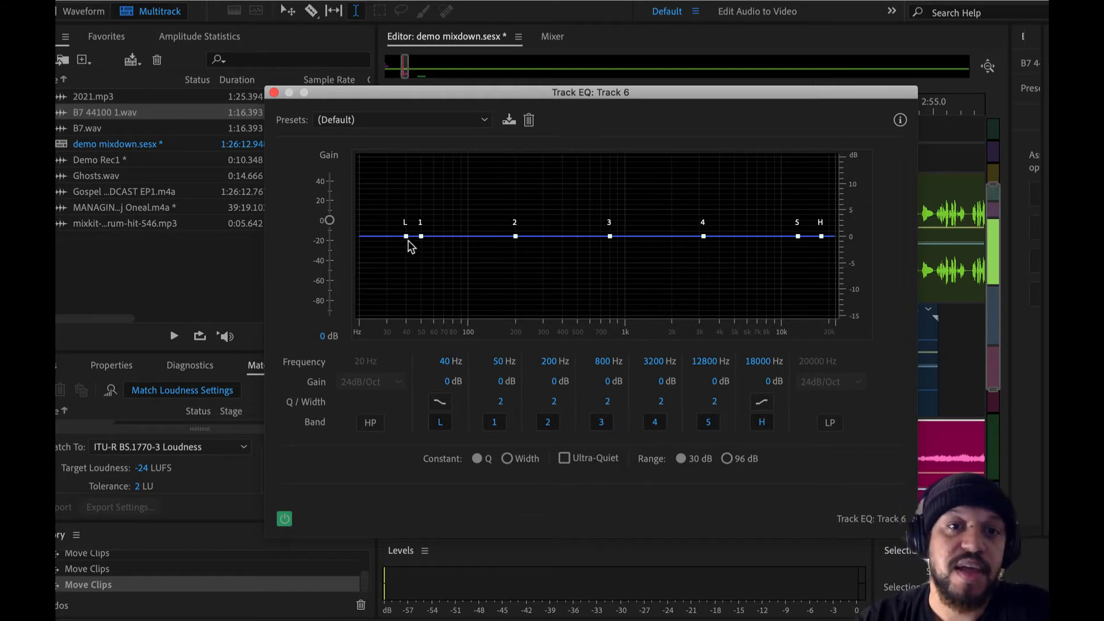
# Step: Try cutting the L band down to -15 dB at about 48 Hz, and flatten it at about 41 Hz
pyautogui.moveTo(408, 240); pyautogui.dragTo(417, 352)
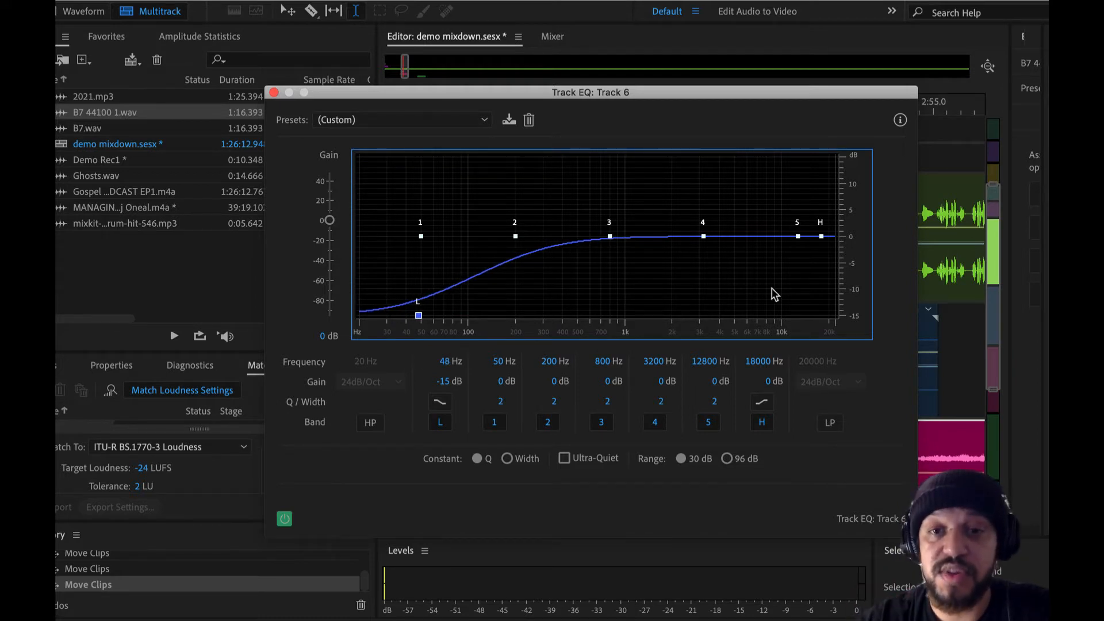
pyautogui.moveTo(419, 314); pyautogui.dragTo(433, 244)
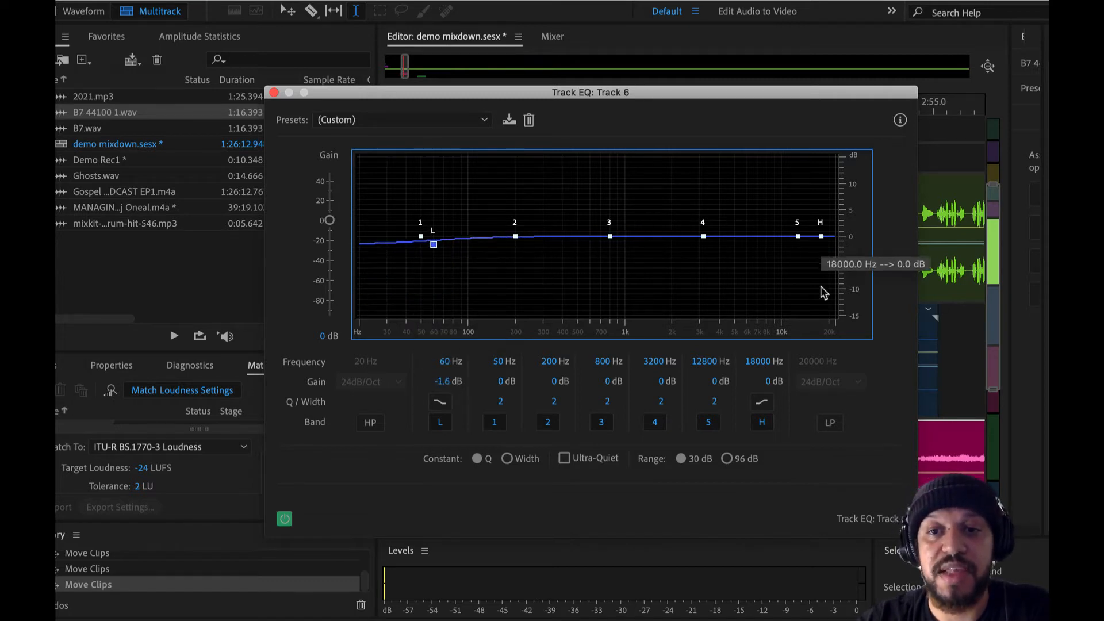
pyautogui.moveTo(433, 244); pyautogui.dragTo(410, 239)
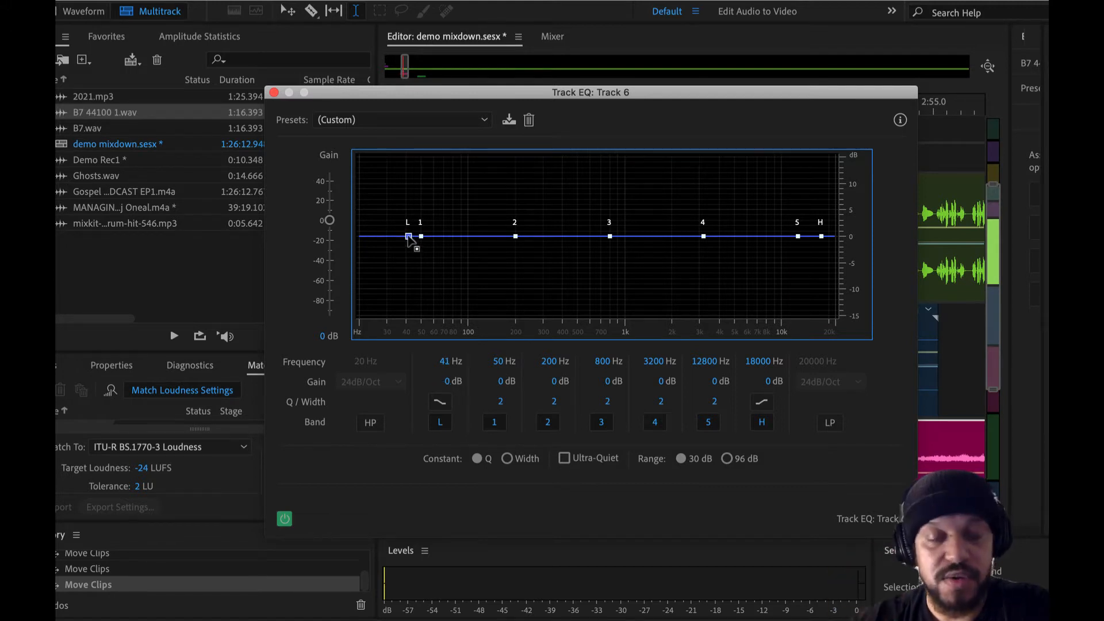
# Step: Enable the high-pass filter in the Track 6 EQ and raise its cutoff to about 960 Hz
pyautogui.click(370, 423)
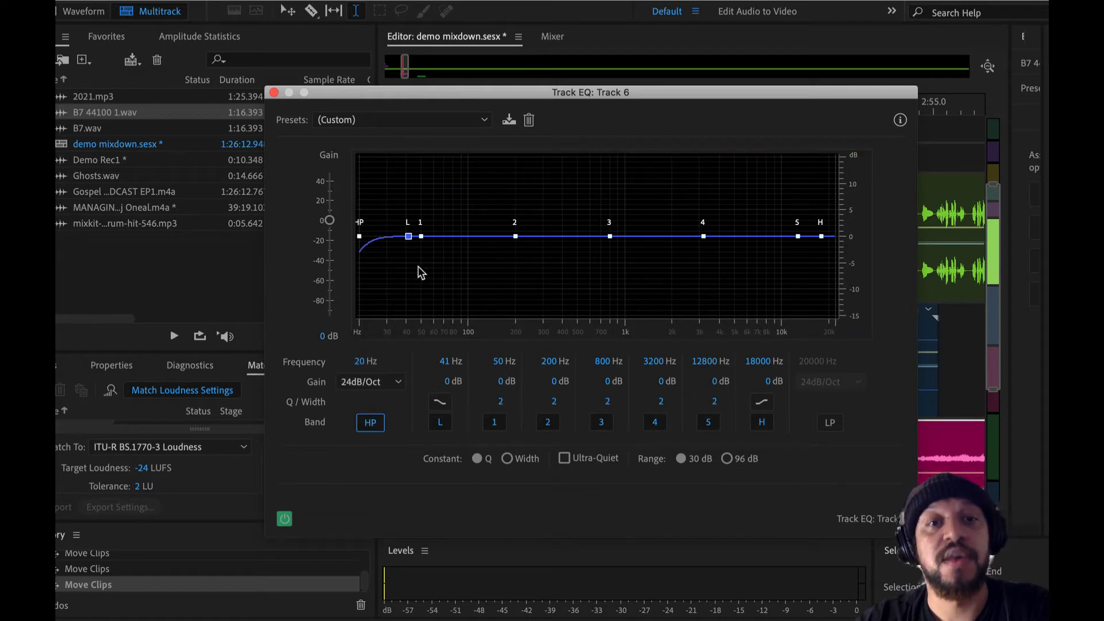
pyautogui.moveTo(359, 236); pyautogui.dragTo(620, 316)
# Step: Audition the speech on Track 6 from about 0:48 with the high-pass filter active, keeping the EQ graph in view
pyautogui.moveTo(665, 94); pyautogui.dragTo(526, 434)
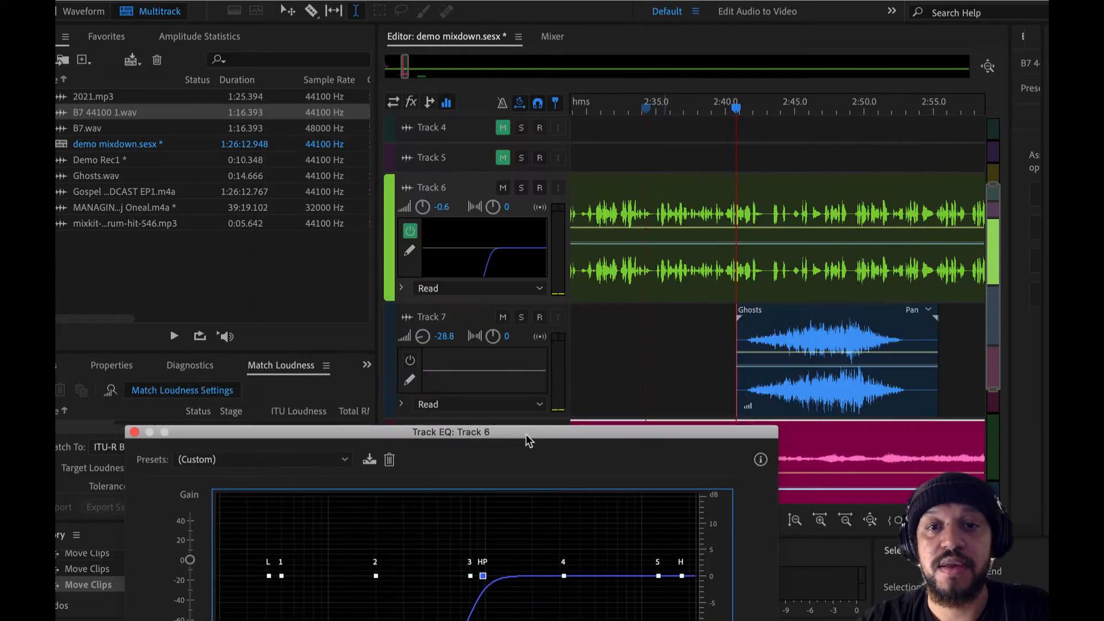
pyautogui.moveTo(589, 197); pyautogui.dragTo(631, 205)
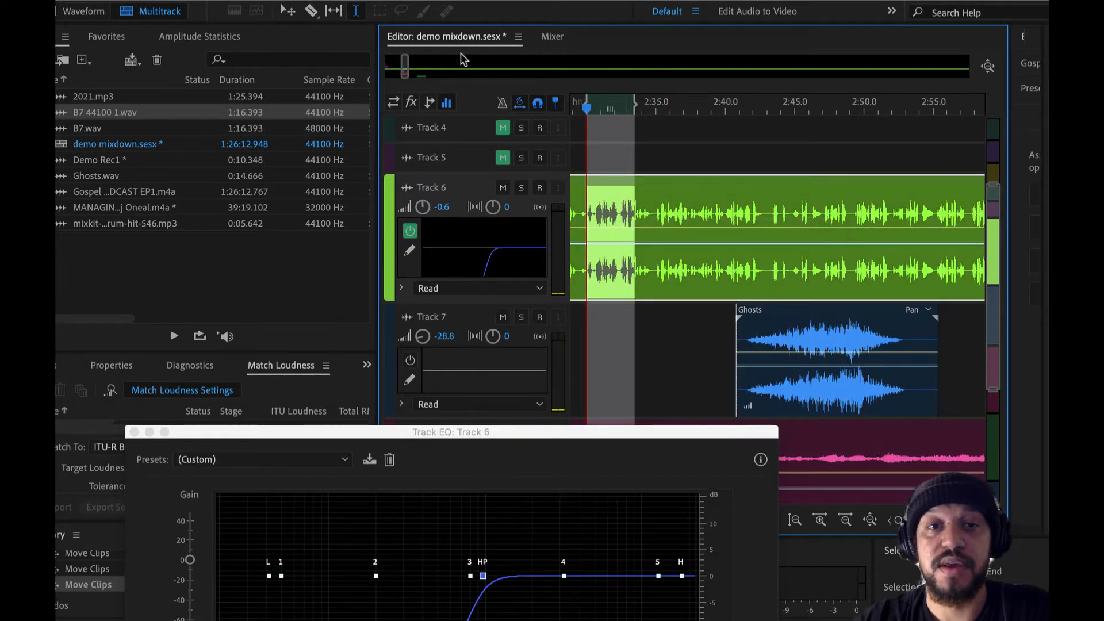
pyautogui.press('Home')
pyautogui.press('-')
pyautogui.press('-')
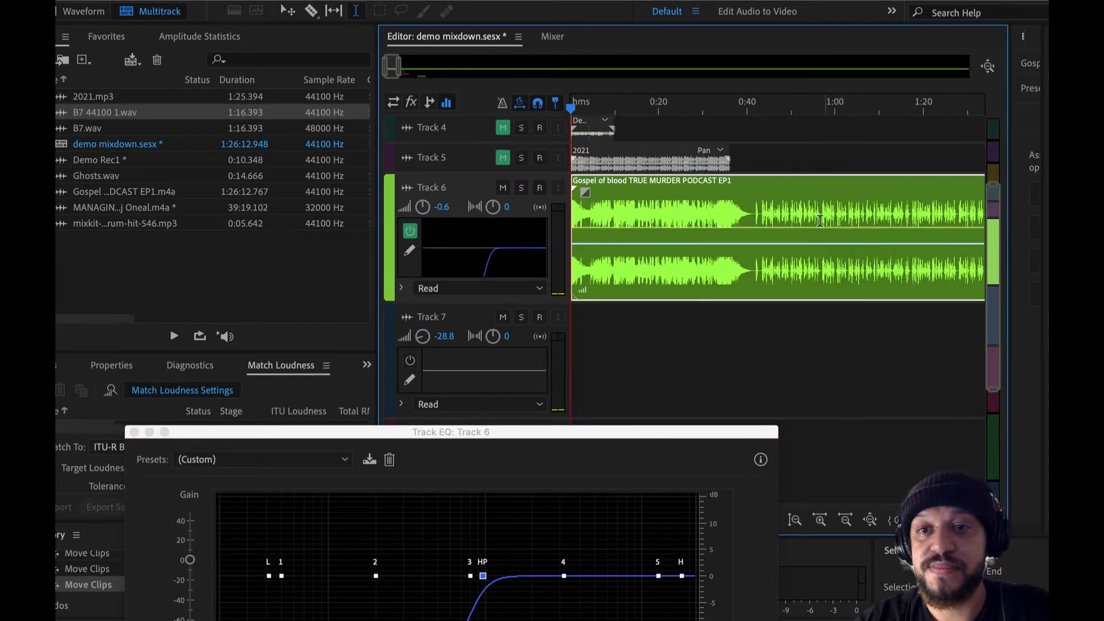
pyautogui.click(783, 206)
pyautogui.press('space')
pyautogui.moveTo(655, 432); pyautogui.dragTo(697, 191)
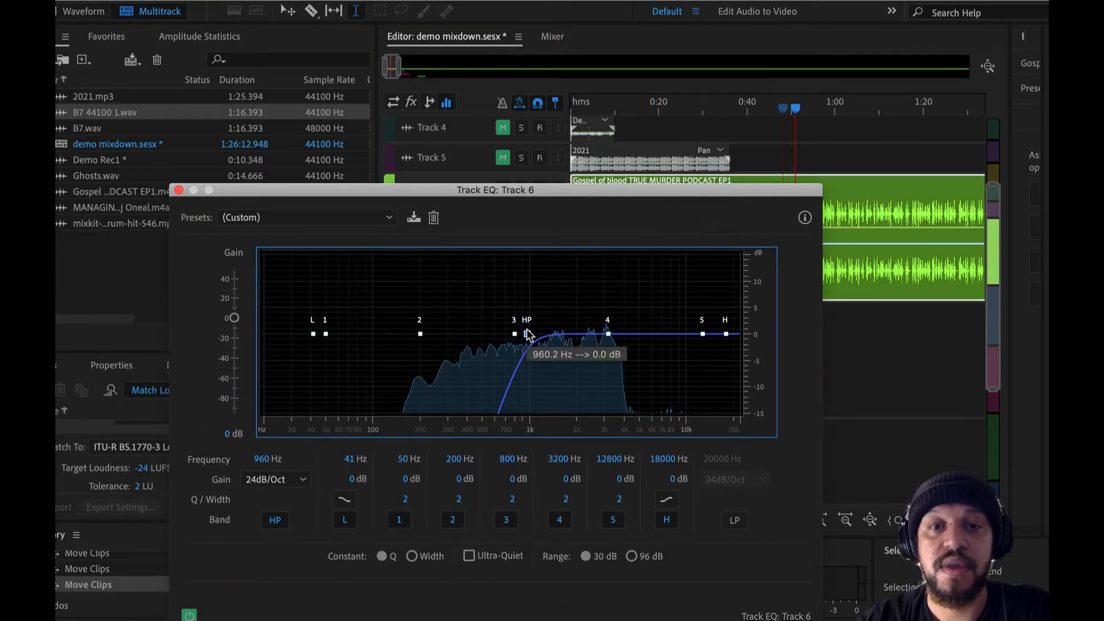
# Step: Return the high-pass cutoff to 20 Hz and enable the low-pass filter with its cutoff at about 284 Hz
pyautogui.moveTo(527, 333); pyautogui.dragTo(241, 353)
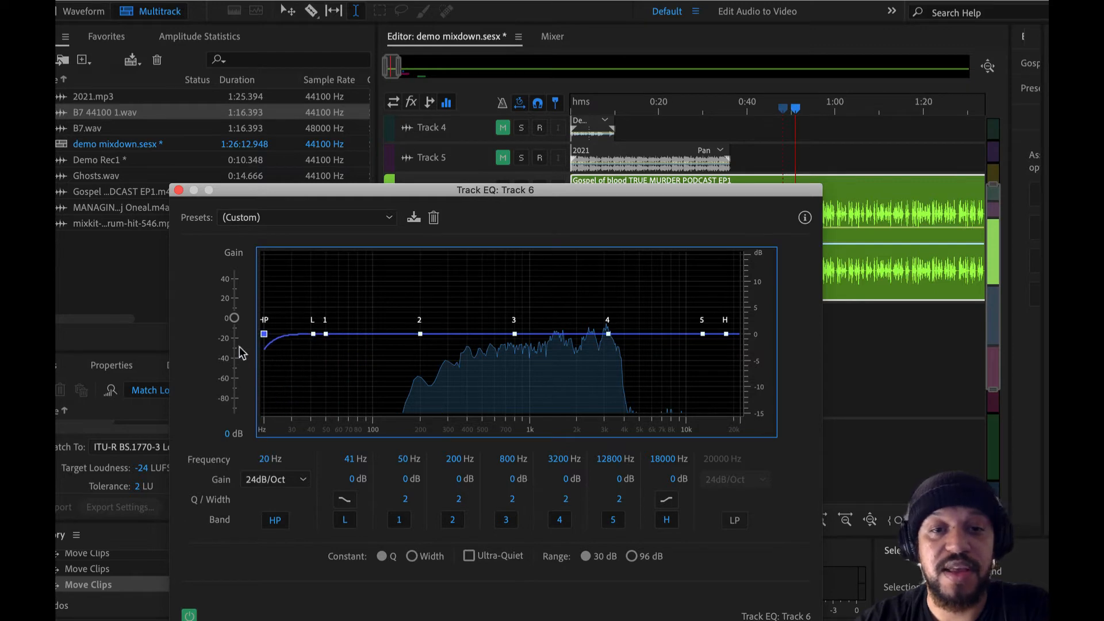
pyautogui.click(736, 522)
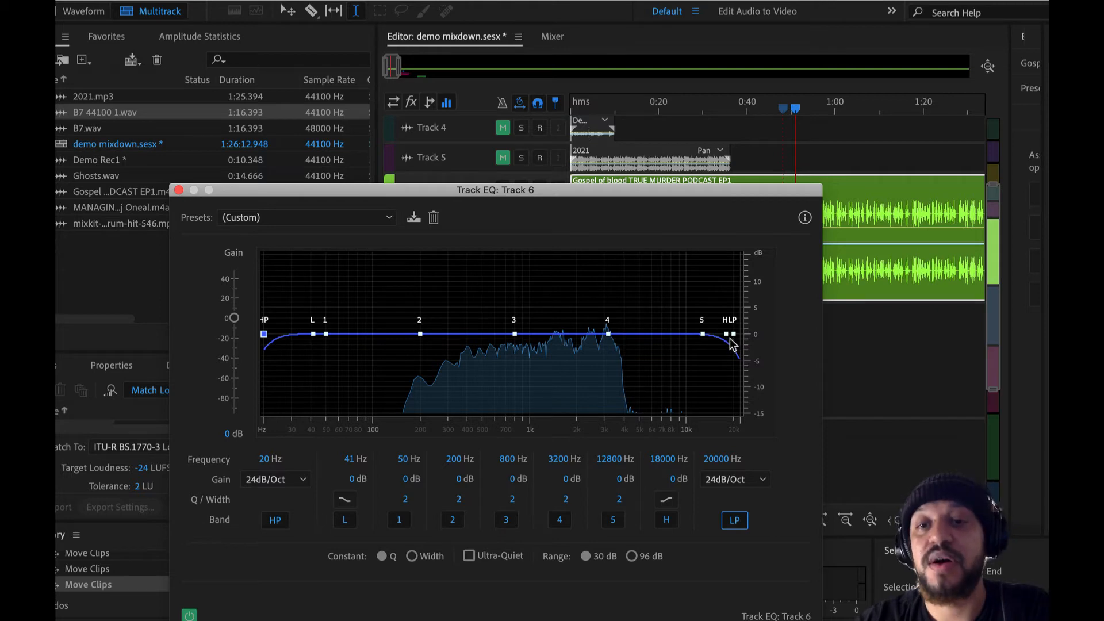
pyautogui.moveTo(730, 340); pyautogui.dragTo(440, 370)
# Step: Audition Track 6 just past 2:00 through the low-pass filter, and raise its cutoff to 22050 Hz
pyautogui.scroll(-5, 901, 258)
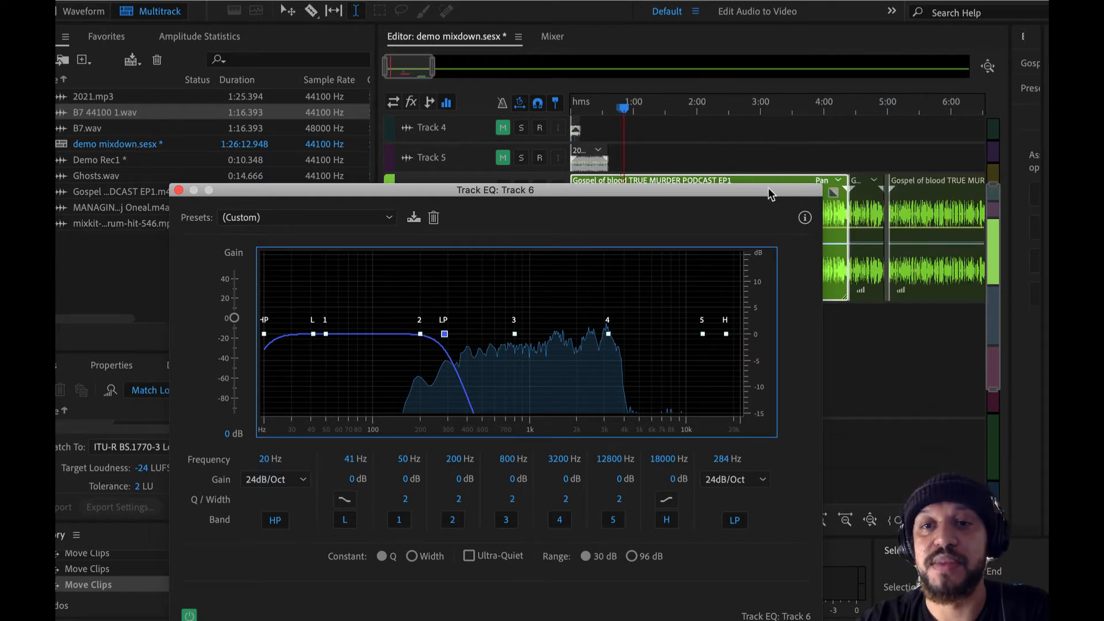
pyautogui.moveTo(770, 194); pyautogui.dragTo(777, 276)
pyautogui.scroll(2, 702, 210)
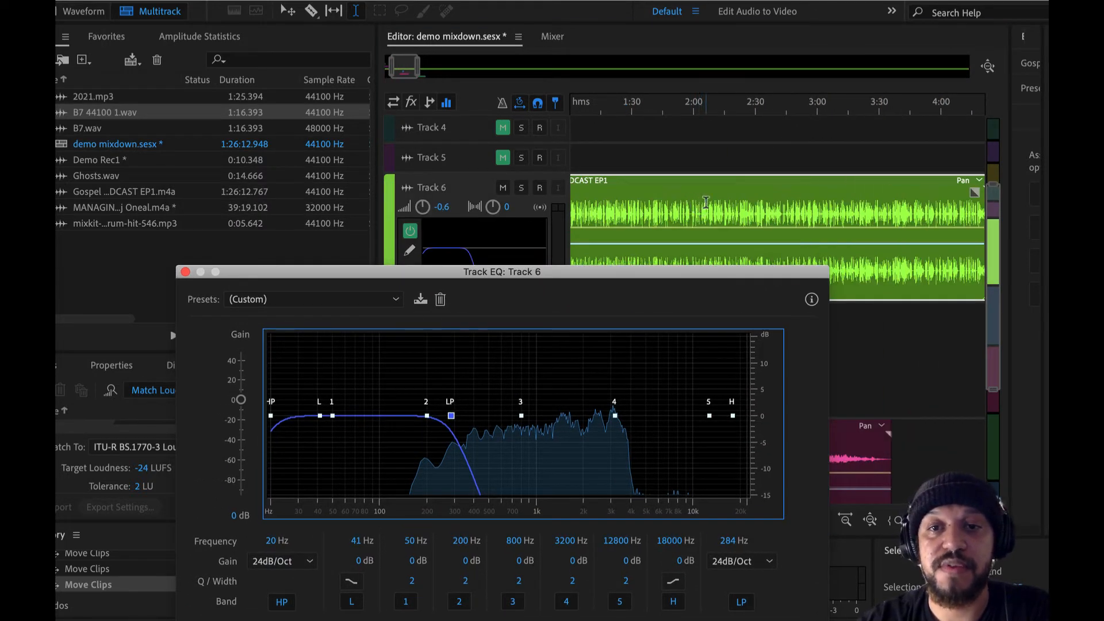
pyautogui.moveTo(684, 271); pyautogui.dragTo(725, 130)
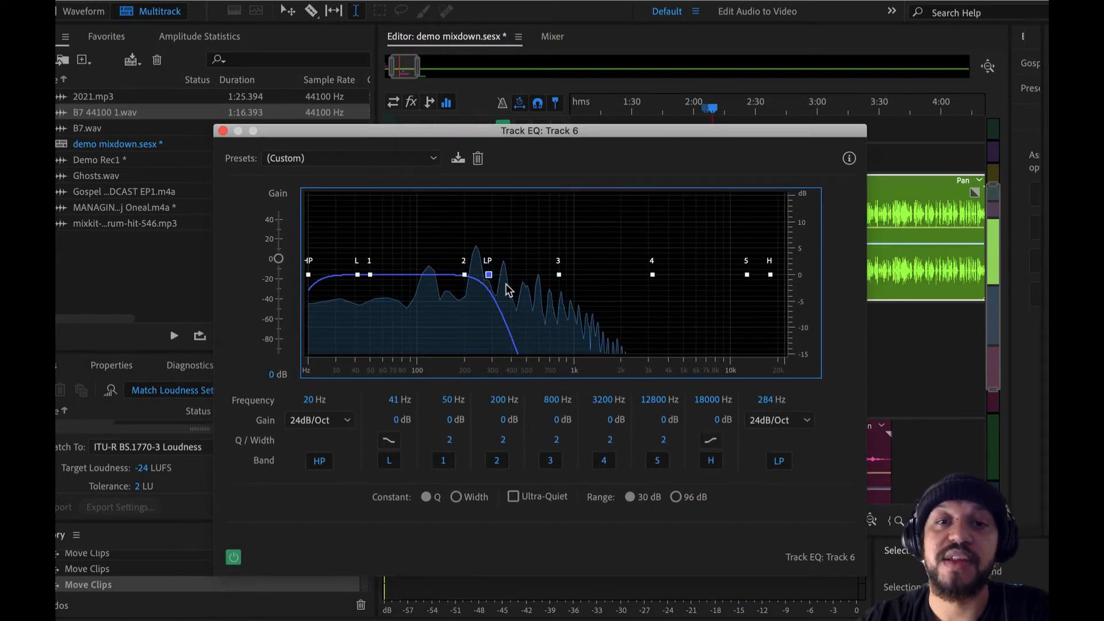
pyautogui.moveTo(489, 274); pyautogui.dragTo(774, 291)
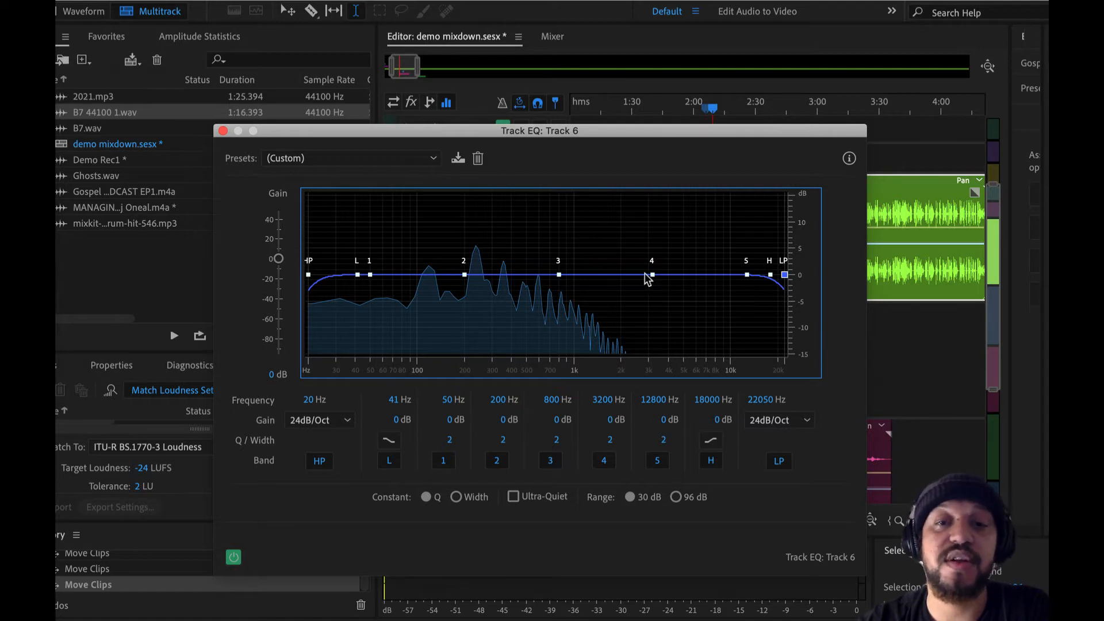
# Step: Try various band 4 boosts between about 1 and 2 kHz, ending at 1155 Hz with 11.5 dB of gain
pyautogui.moveTo(652, 276); pyautogui.dragTo(590, 244)
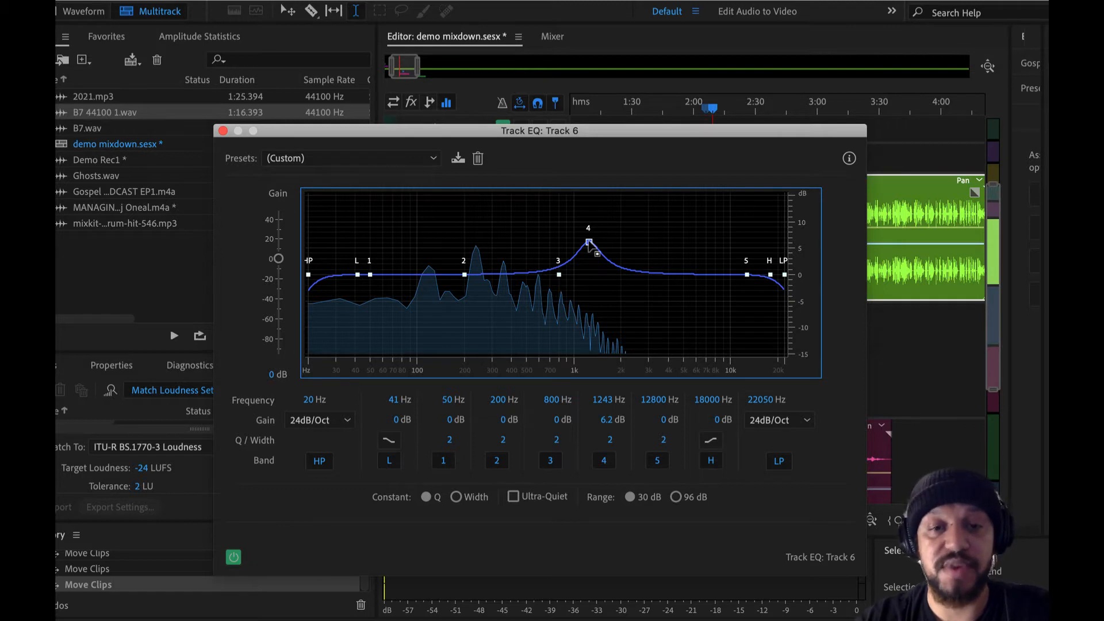
pyautogui.moveTo(588, 242); pyautogui.dragTo(581, 269)
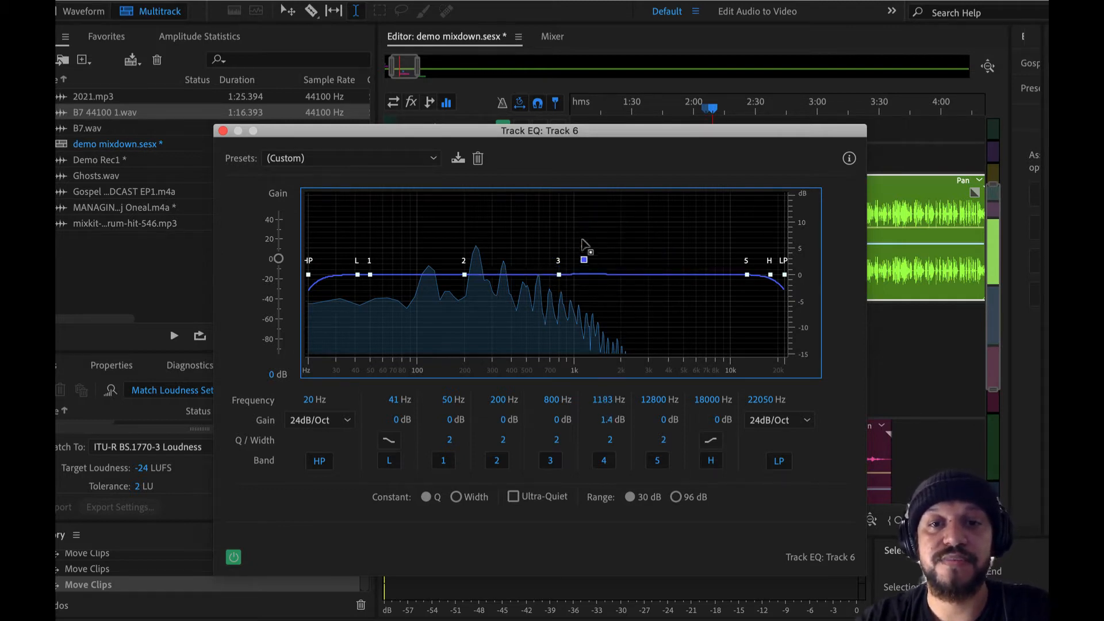
pyautogui.moveTo(611, 229); pyautogui.dragTo(565, 251)
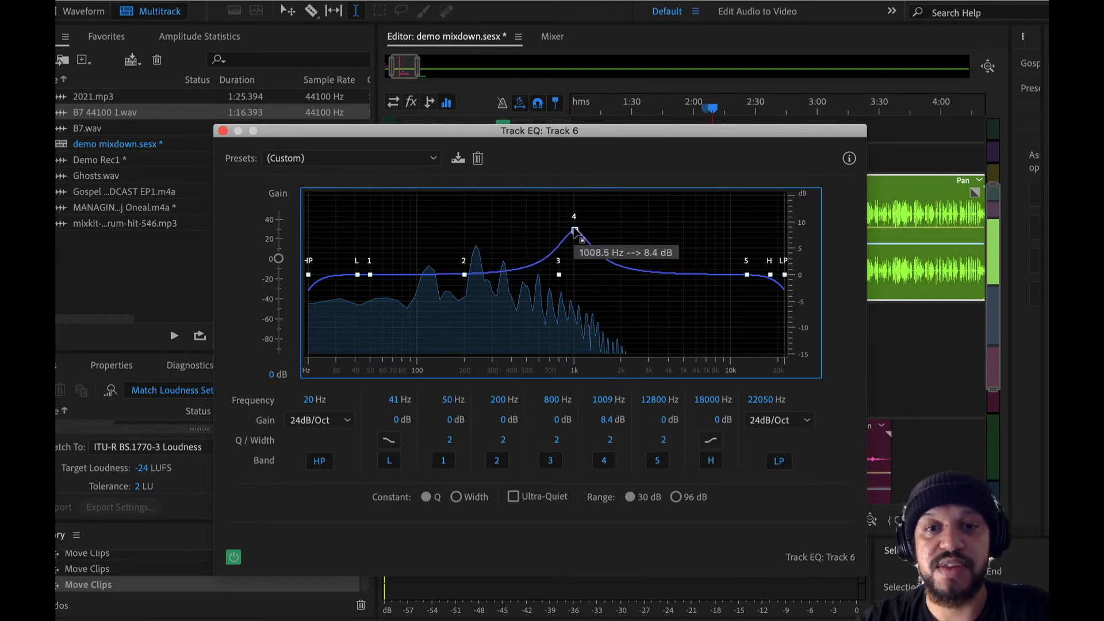
pyautogui.moveTo(575, 232); pyautogui.dragTo(587, 265)
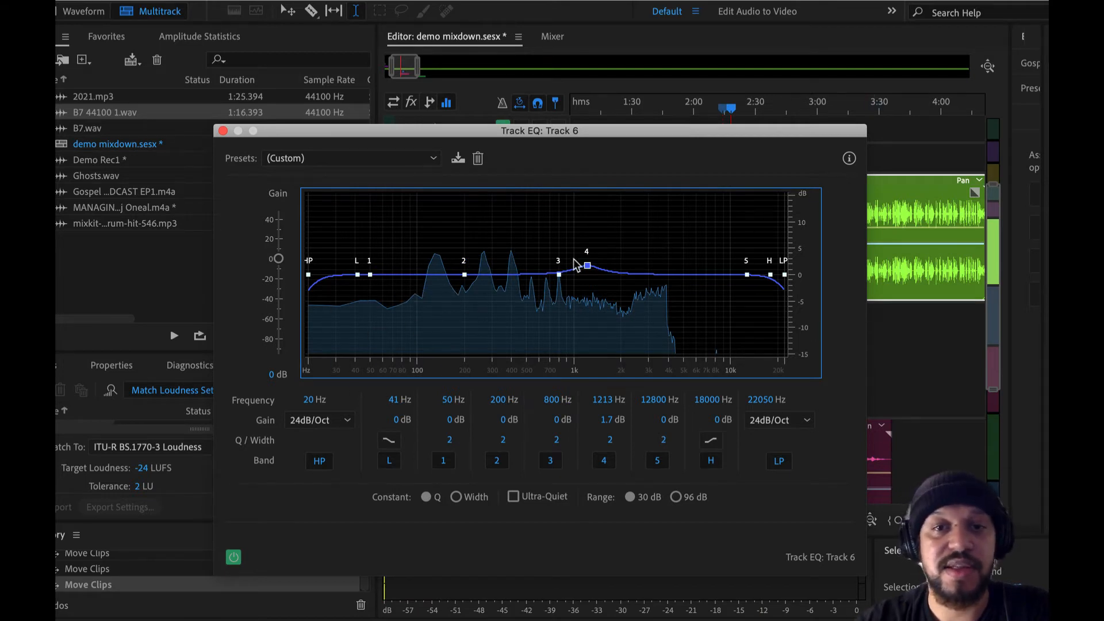
pyautogui.moveTo(587, 265); pyautogui.dragTo(625, 266)
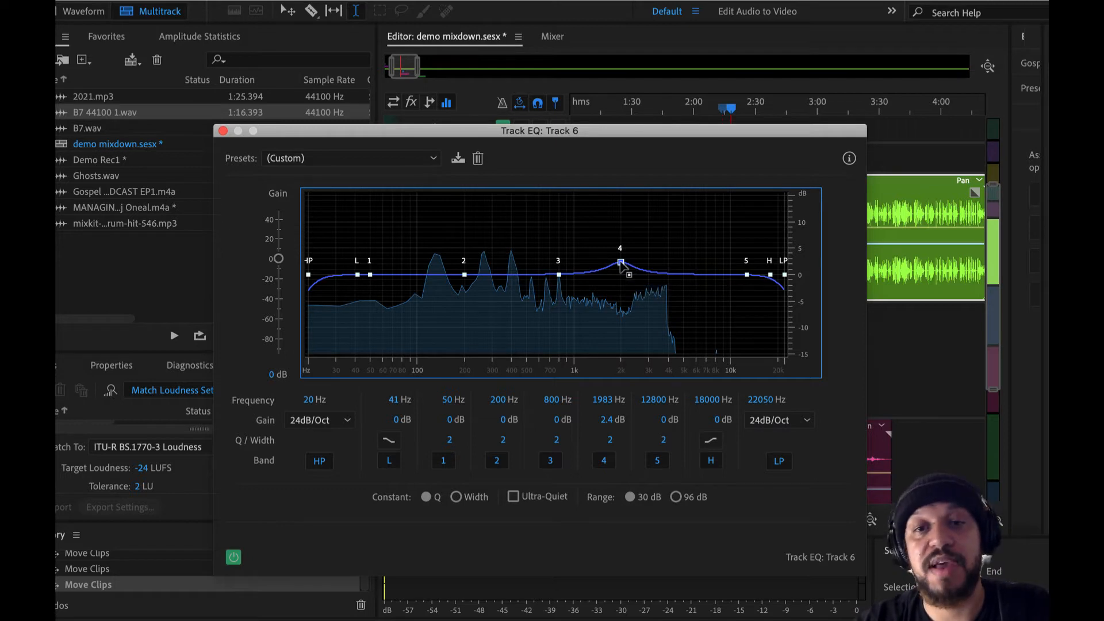
pyautogui.moveTo(621, 262); pyautogui.dragTo(584, 214)
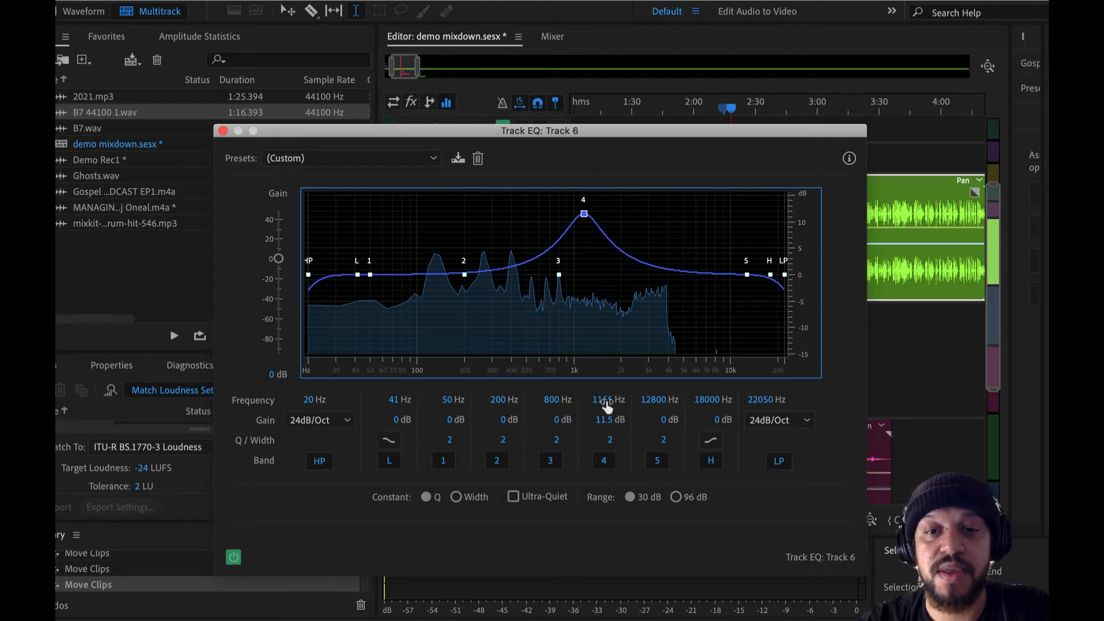
# Step: Play Track 6 while sweeping the band 4 boost up to about 2414 Hz at 12.5 dB
pyautogui.press('space')
pyautogui.moveTo(584, 214); pyautogui.dragTo(633, 209)
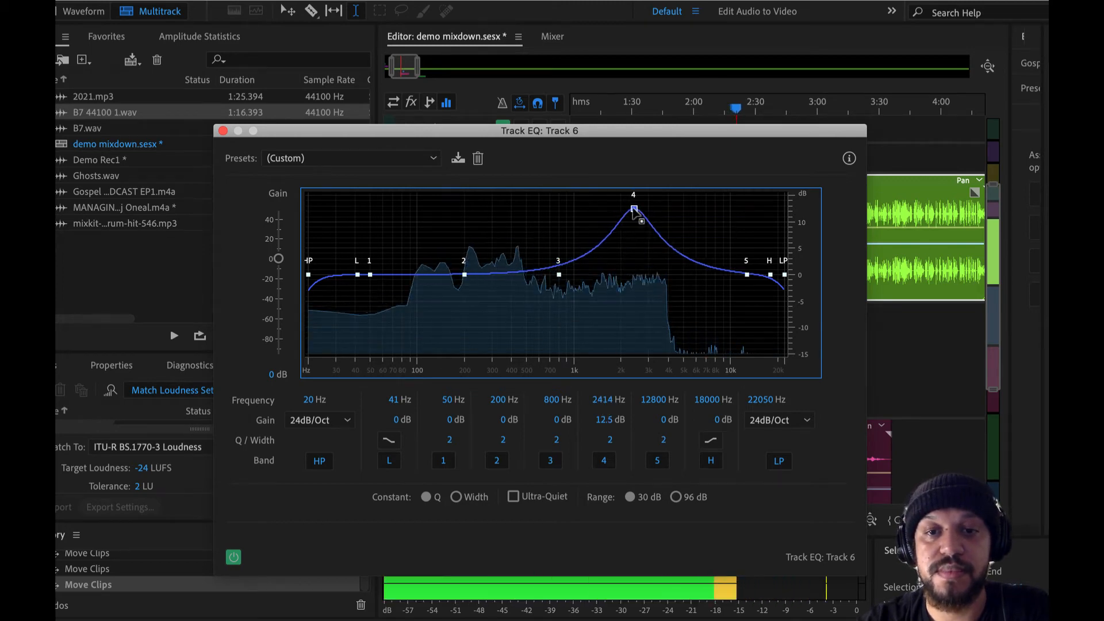
pyautogui.press('space')
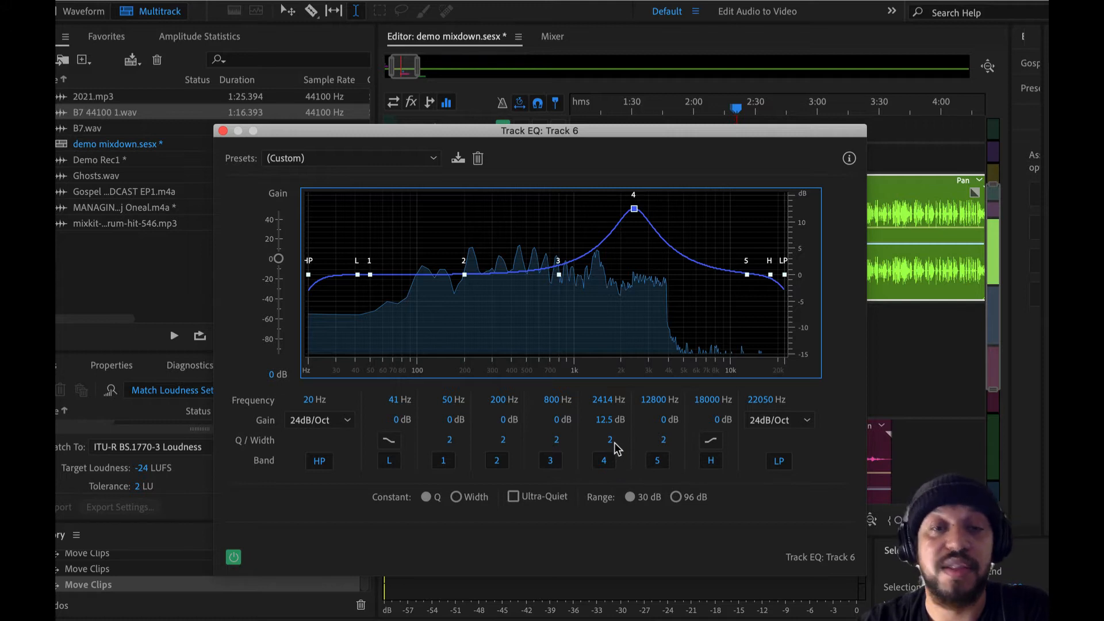
# Step: Narrow band 4 to a Q of 18.2 and shift its boost to about 2630 Hz at 10.6 dB
pyautogui.moveTo(614, 443); pyautogui.dragTo(549, 432)
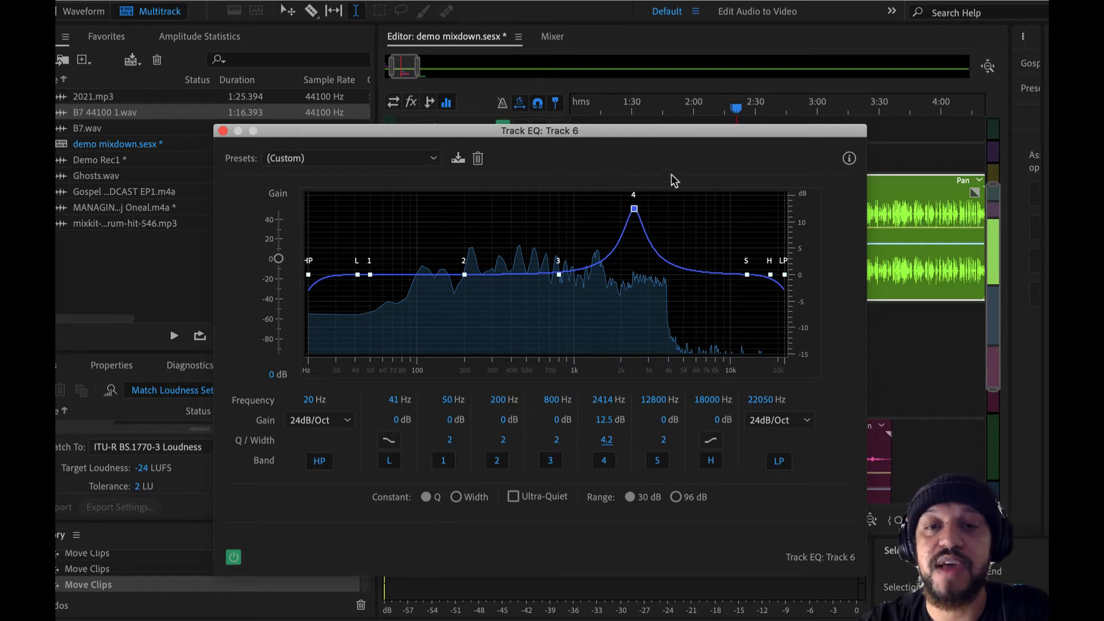
pyautogui.moveTo(635, 209)
pyautogui.mouseDown()
pyautogui.moveTo(648, 212)
pyautogui.moveTo(621, 214)
pyautogui.mouseUp()
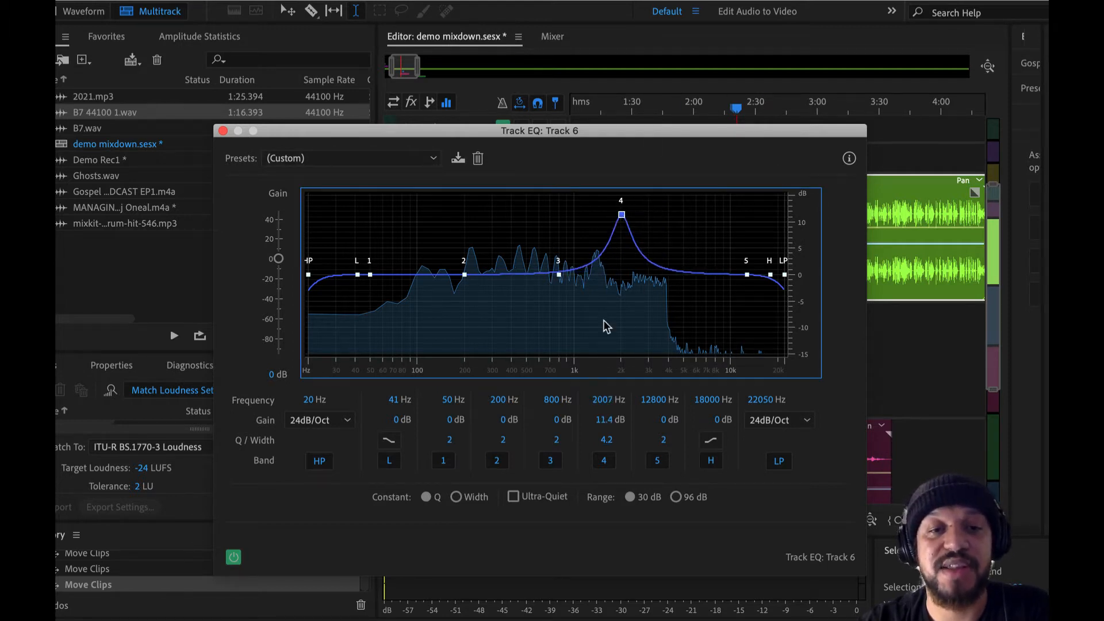
pyautogui.moveTo(606, 439); pyautogui.dragTo(627, 440)
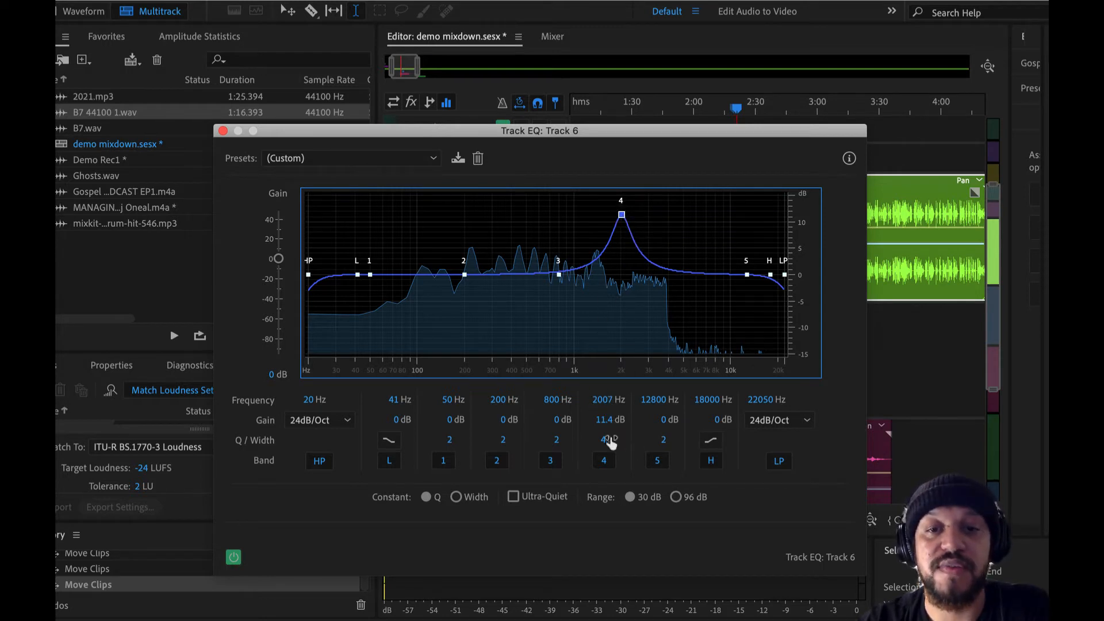
pyautogui.moveTo(611, 442); pyautogui.dragTo(709, 451)
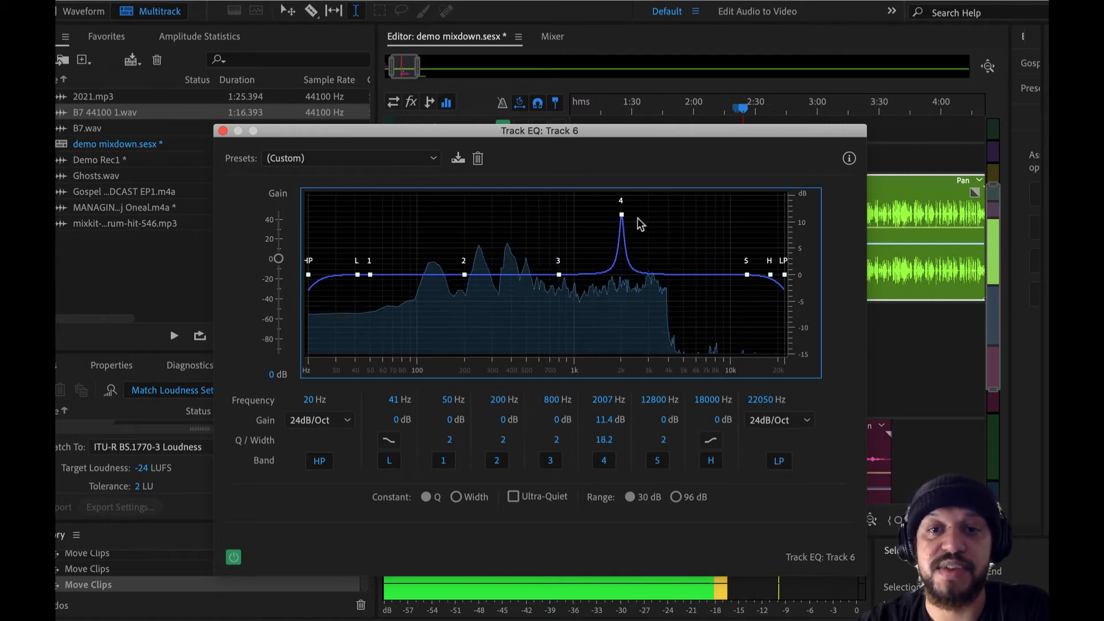
pyautogui.moveTo(621, 215); pyautogui.dragTo(640, 219)
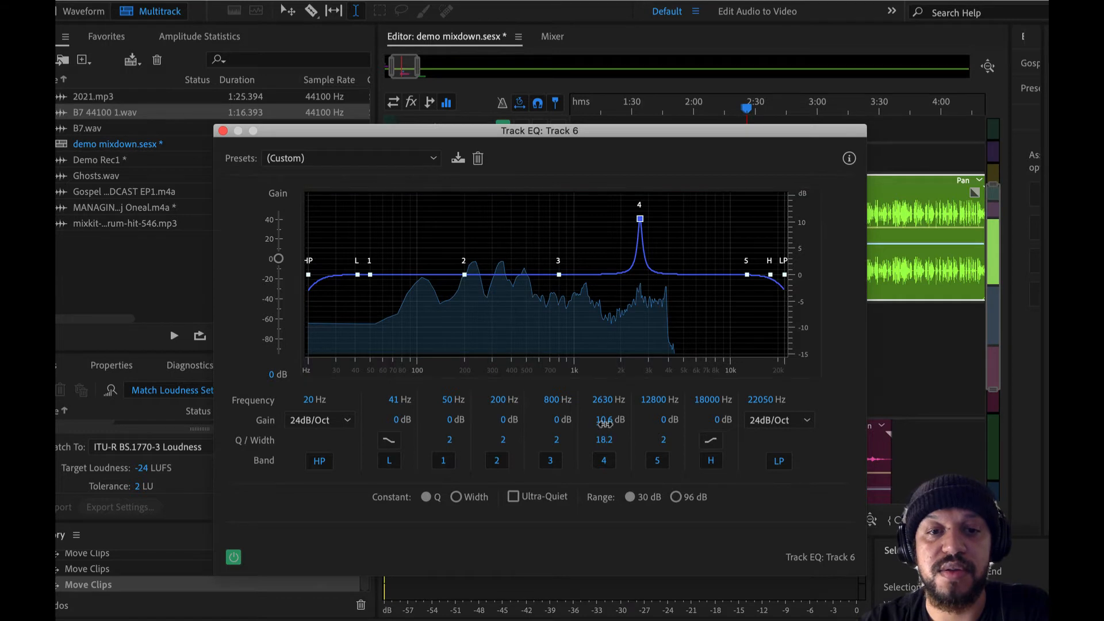
# Step: Try a deep gain cut on band 4, and reset its gain to 0 dB
pyautogui.moveTo(604, 423); pyautogui.dragTo(412, 461)
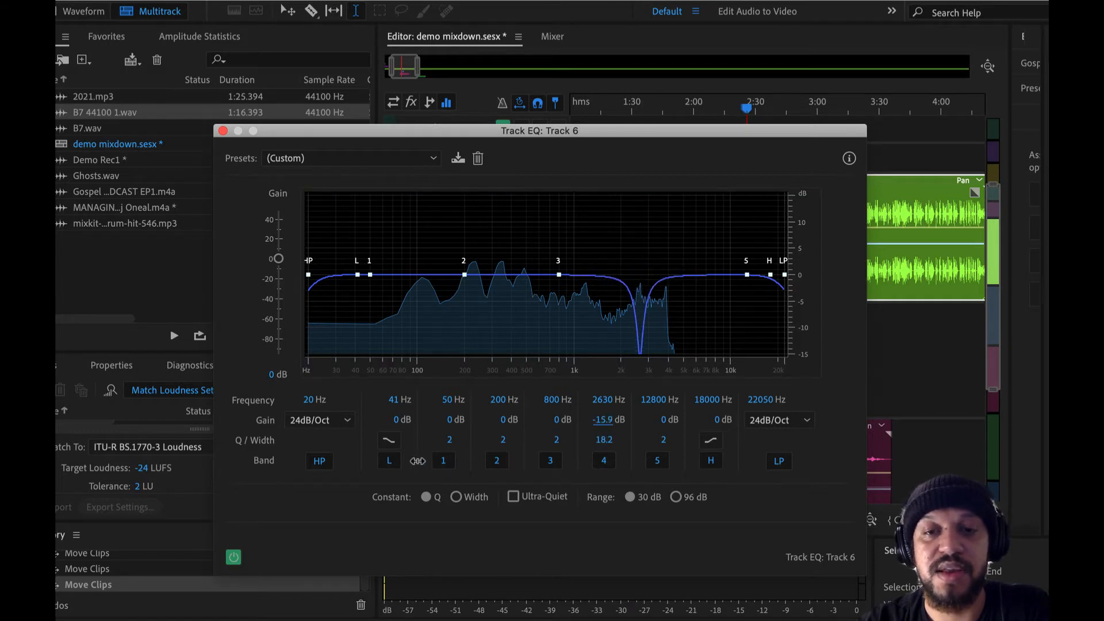
pyautogui.click(602, 423)
pyautogui.write('0')
pyautogui.press('Return')
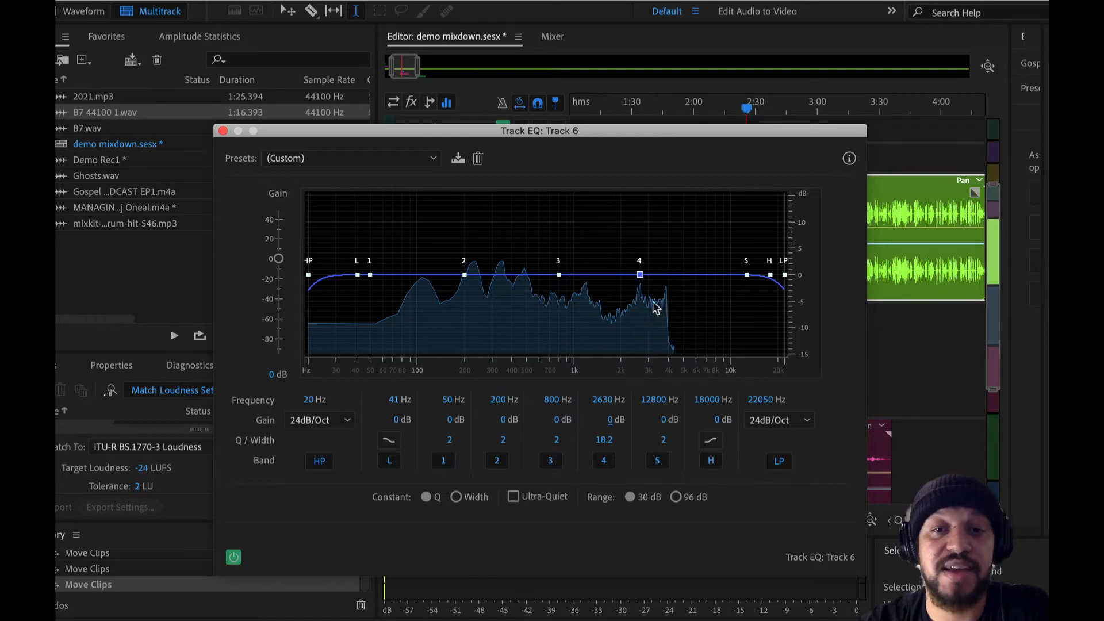
# Step: Cut band 4 to about -6.8 dB at 2663 Hz as a narrow notch
pyautogui.moveTo(640, 274); pyautogui.dragTo(640, 305)
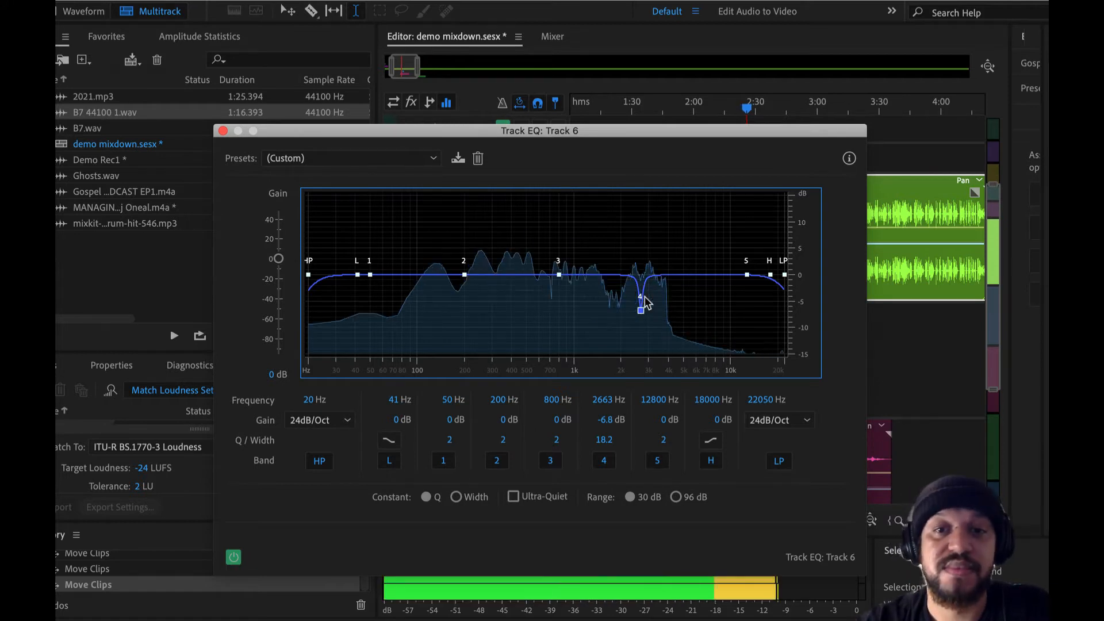
pyautogui.moveTo(641, 311)
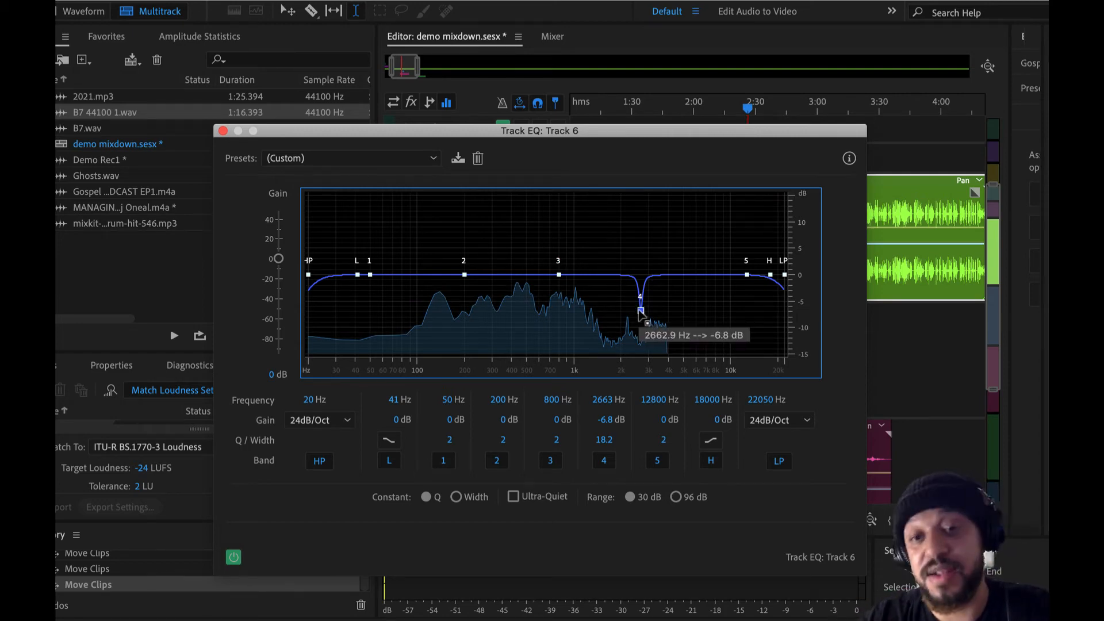
# Step: Shift the narrow band 4 cut to about 1458 Hz at -3.8 dB and close the Track EQ
pyautogui.moveTo(641, 311); pyautogui.dragTo(601, 298)
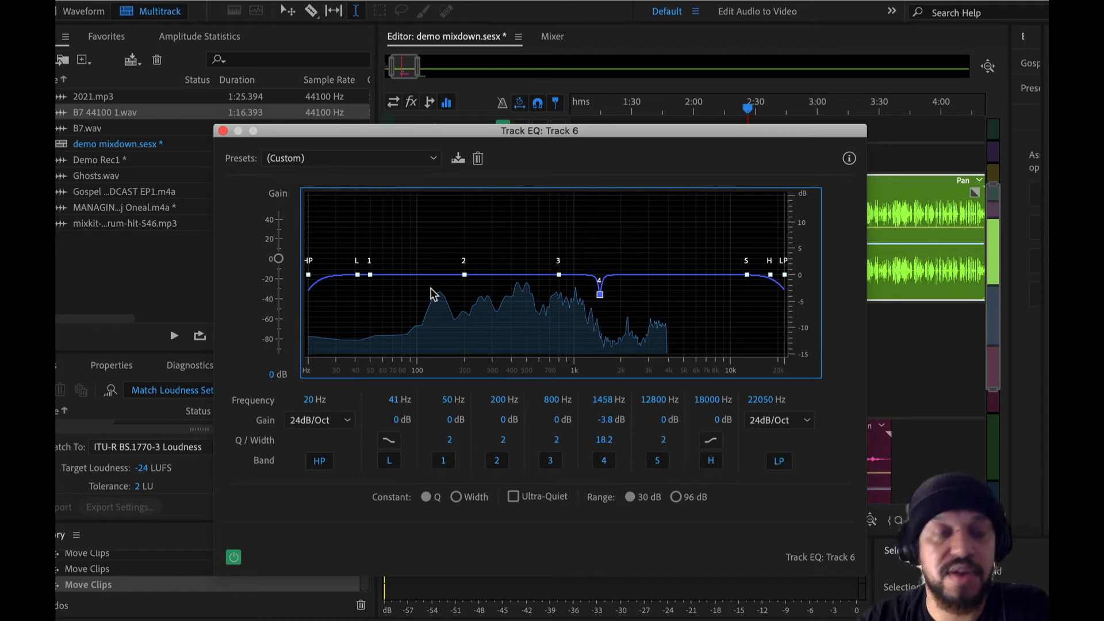
pyautogui.click(222, 131)
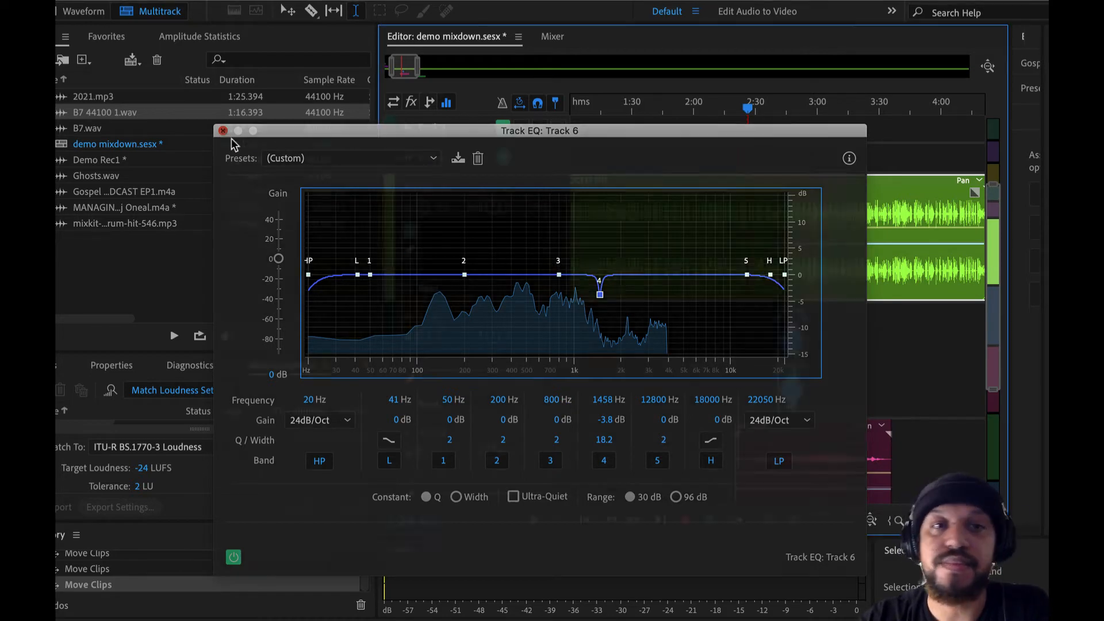
# Step: Place the playhead at about 1:21.8 in the podcast clip on Track 6
pyautogui.scroll(-5, 709, 223)
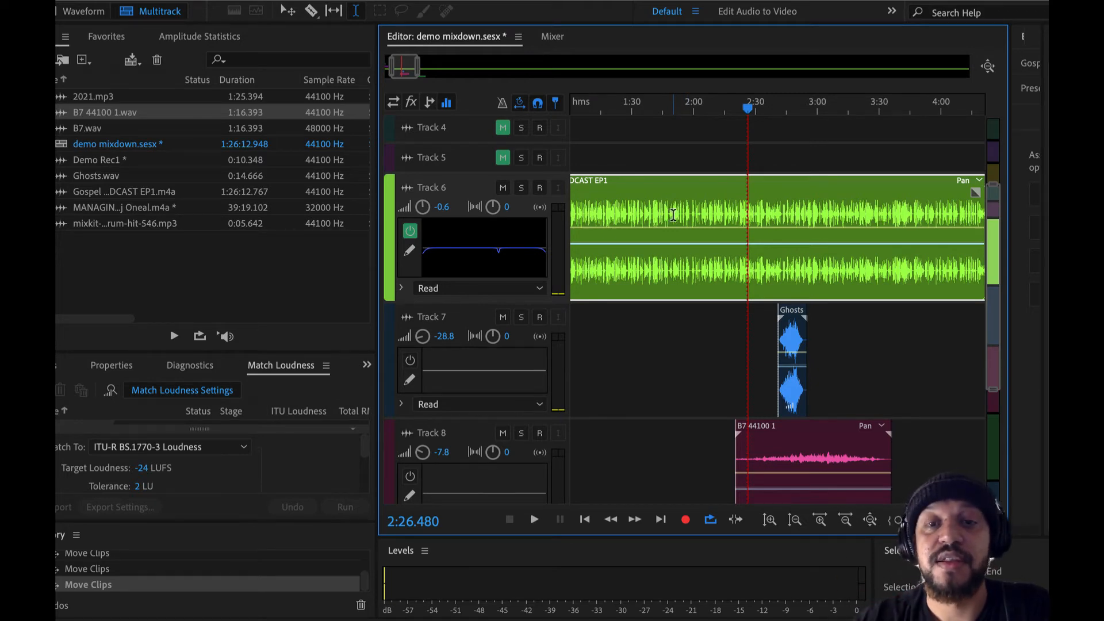
pyautogui.scroll(2, 674, 215)
pyautogui.hscroll(-3, 673, 215)
pyautogui.scroll(3, 697, 230)
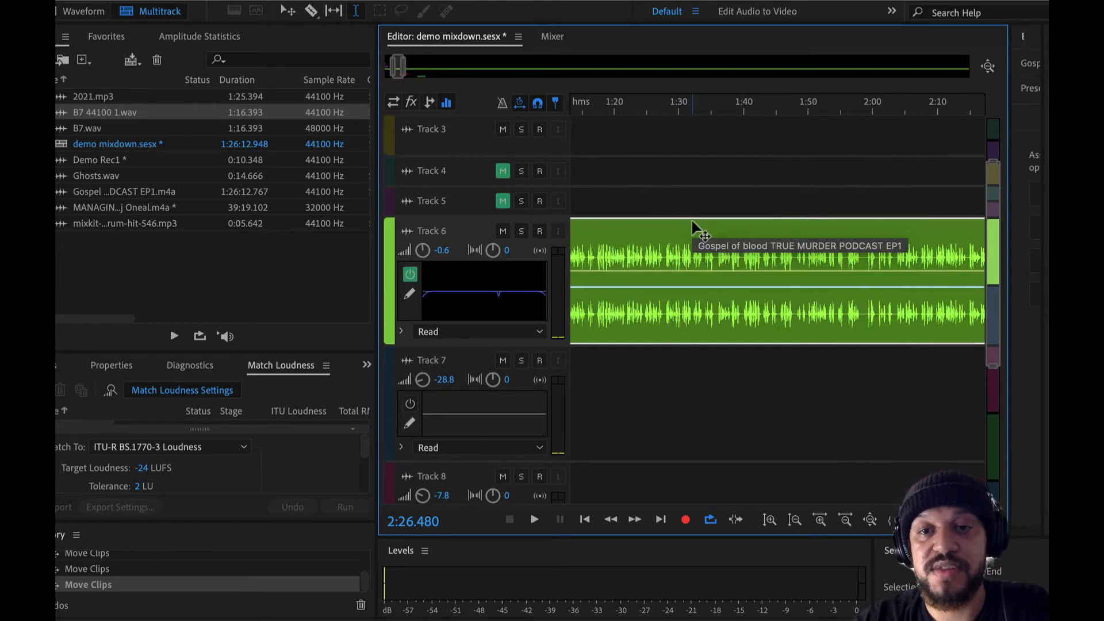
pyautogui.click(626, 246)
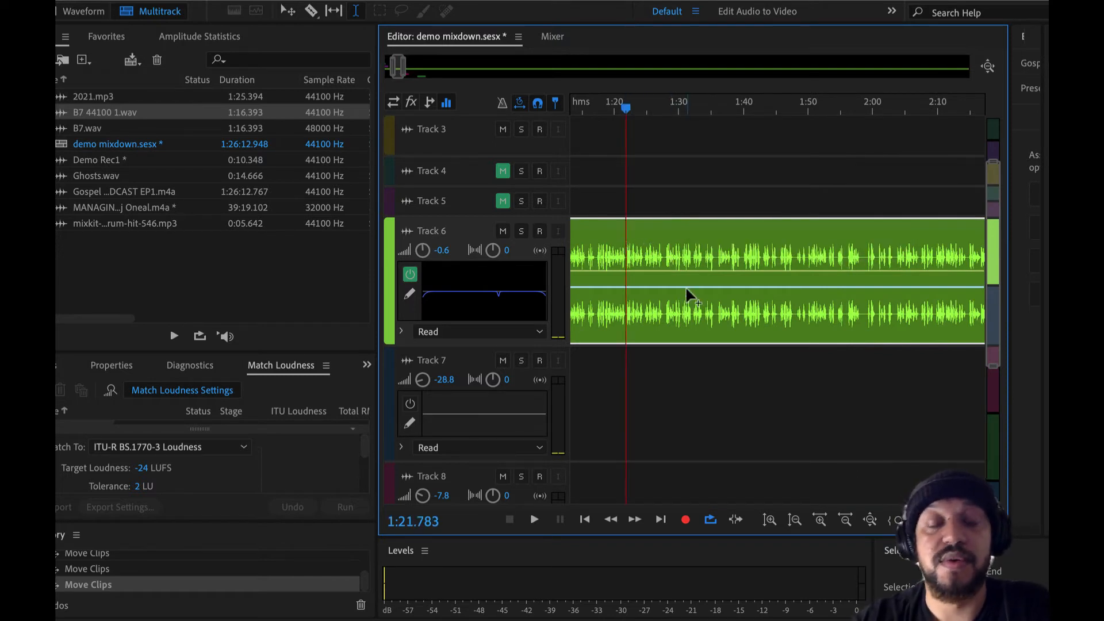
pyautogui.hscroll(2, 687, 289)
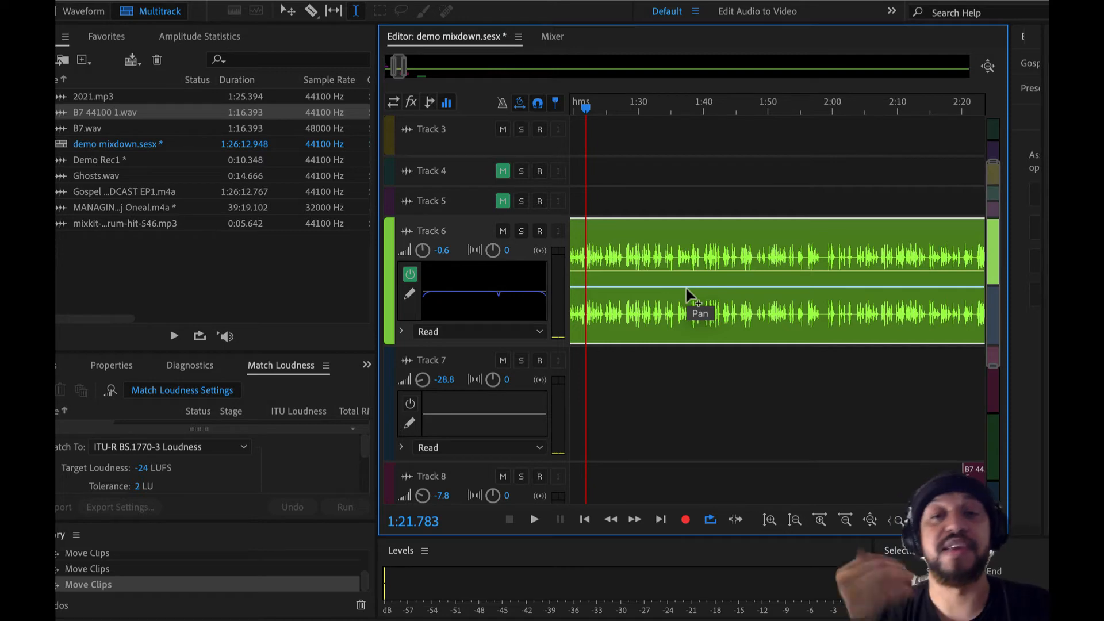
# Step: Reopen the Track 6 EQ beside the clip and play the speech from about 1:40 to view its spectrum
pyautogui.doubleClick(494, 283)
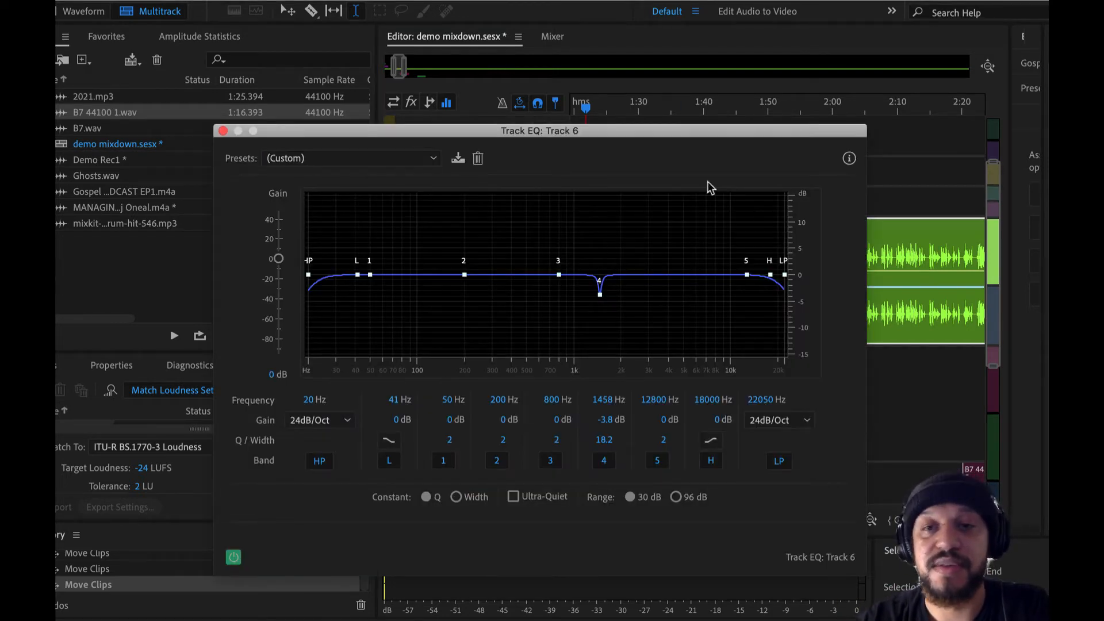
pyautogui.moveTo(730, 131); pyautogui.dragTo(714, 362)
pyautogui.click(704, 253)
pyautogui.press('space')
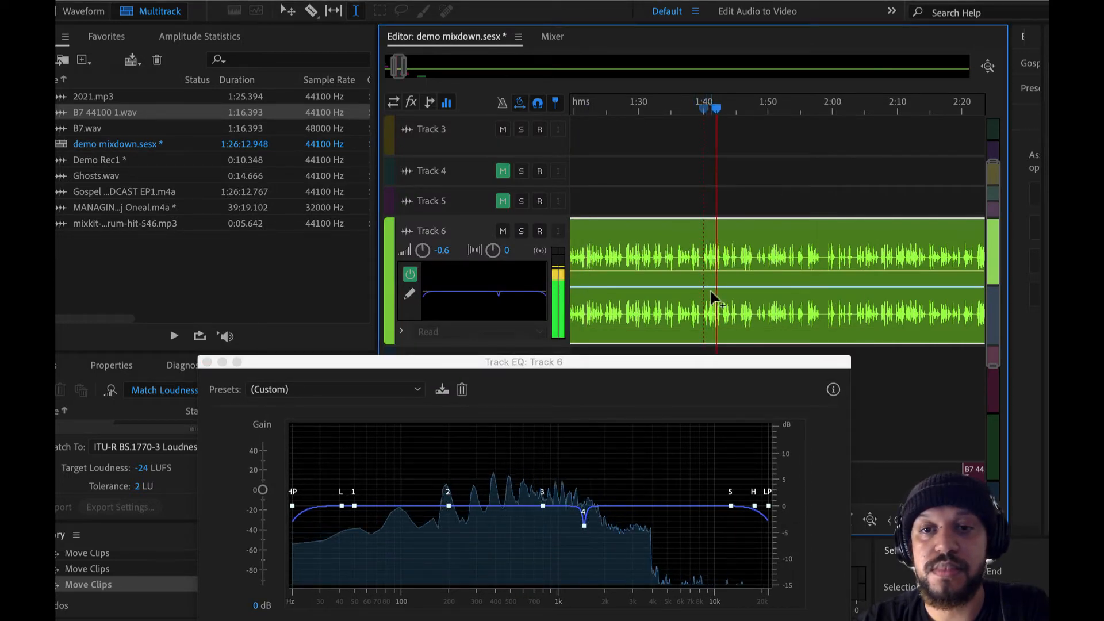
pyautogui.press('space')
# Step: Play the Track 6 speech from about 2:17 with the EQ display in view
pyautogui.hscroll(10, 735, 251)
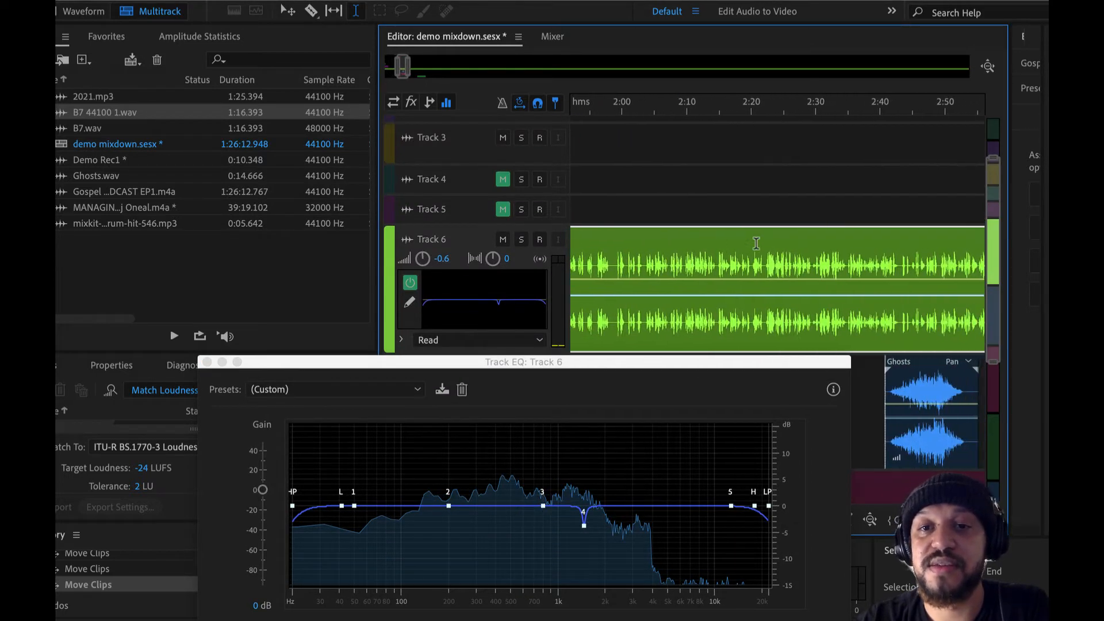
pyautogui.click(725, 254)
pyautogui.press('space')
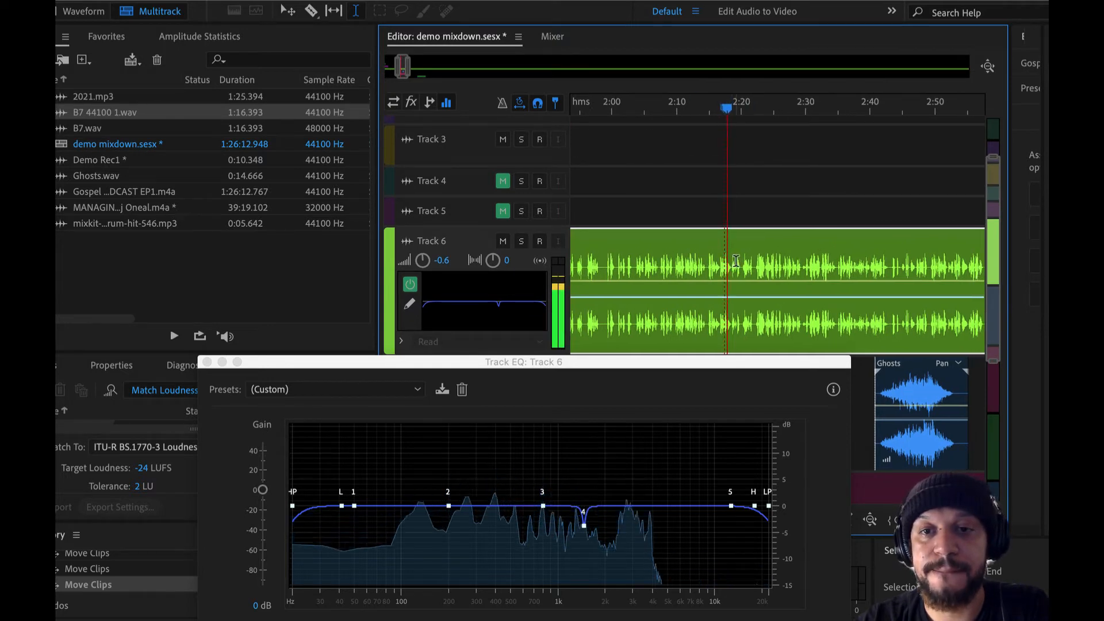
pyautogui.moveTo(726, 361); pyautogui.dragTo(745, 325)
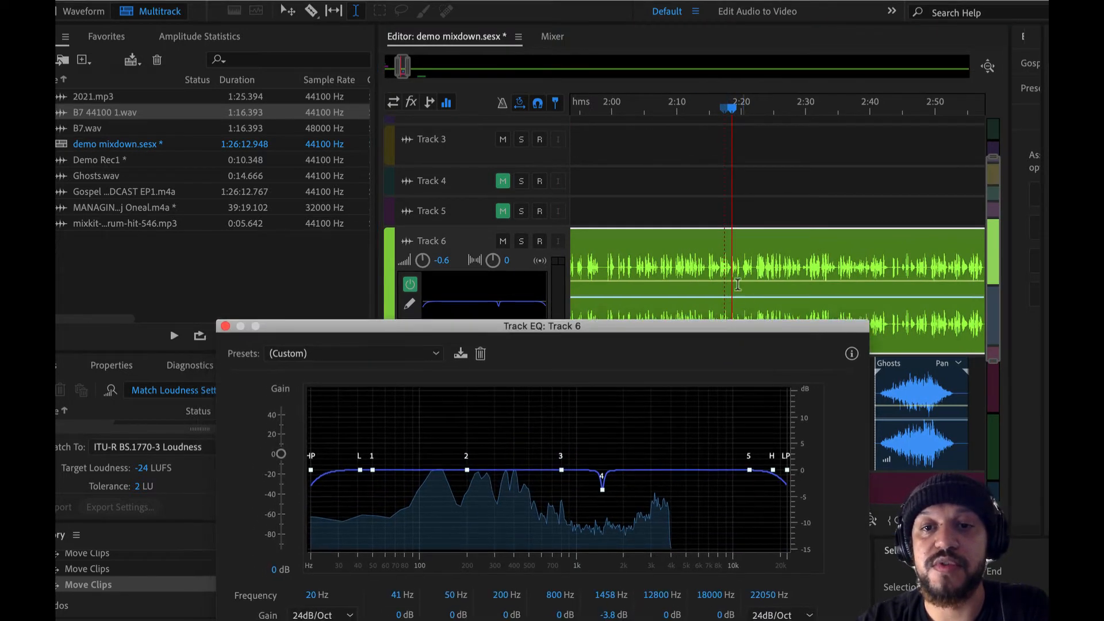
# Step: Select about 2:17 to 2:23 of the Track 6 clip and play it with the full Track EQ in view
pyautogui.moveTo(721, 268); pyautogui.dragTo(759, 274)
pyautogui.press('space')
pyautogui.moveTo(736, 325); pyautogui.dragTo(762, 159)
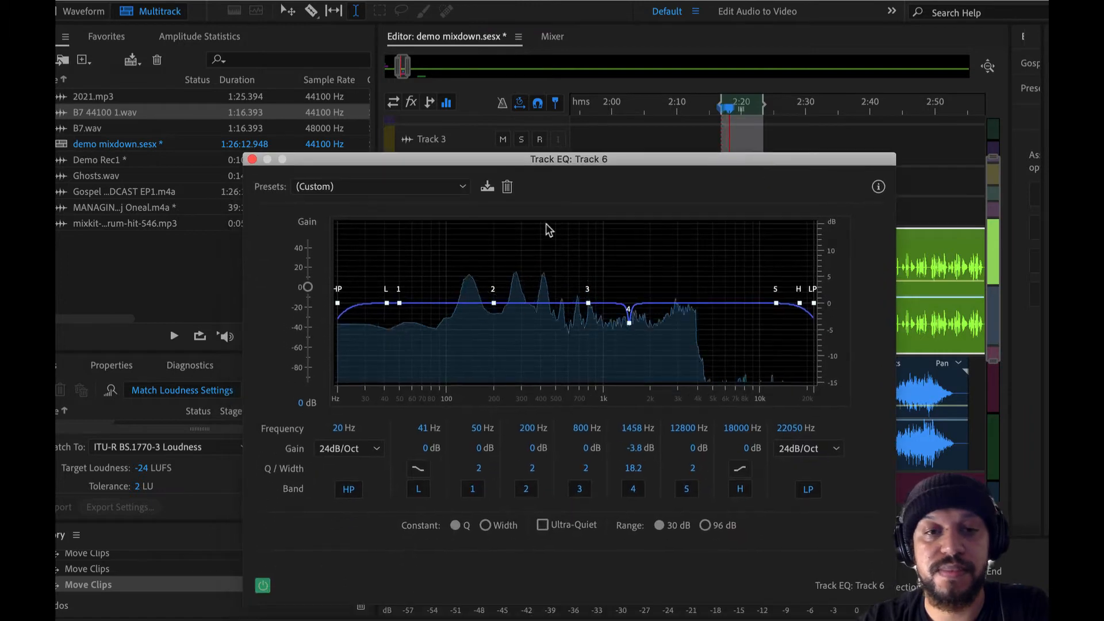
# Step: Raise the high-pass to about 117 Hz, boost band 3 by 0.8 dB at about 4863 Hz, and close the Track EQ
pyautogui.moveTo(338, 302); pyautogui.dragTo(455, 336)
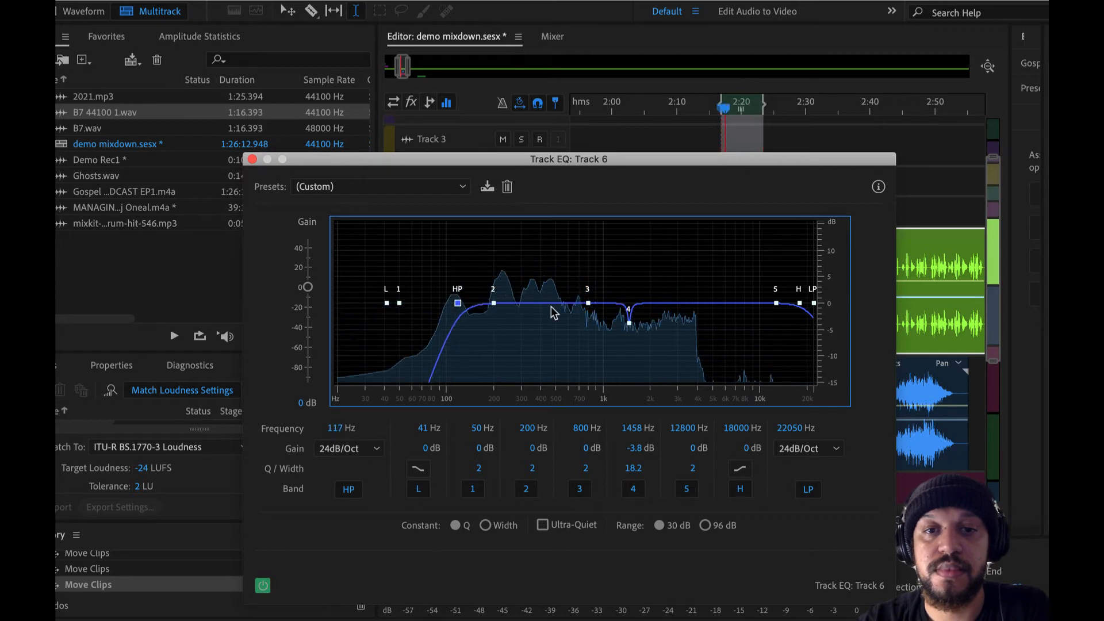
pyautogui.moveTo(587, 303); pyautogui.dragTo(712, 299)
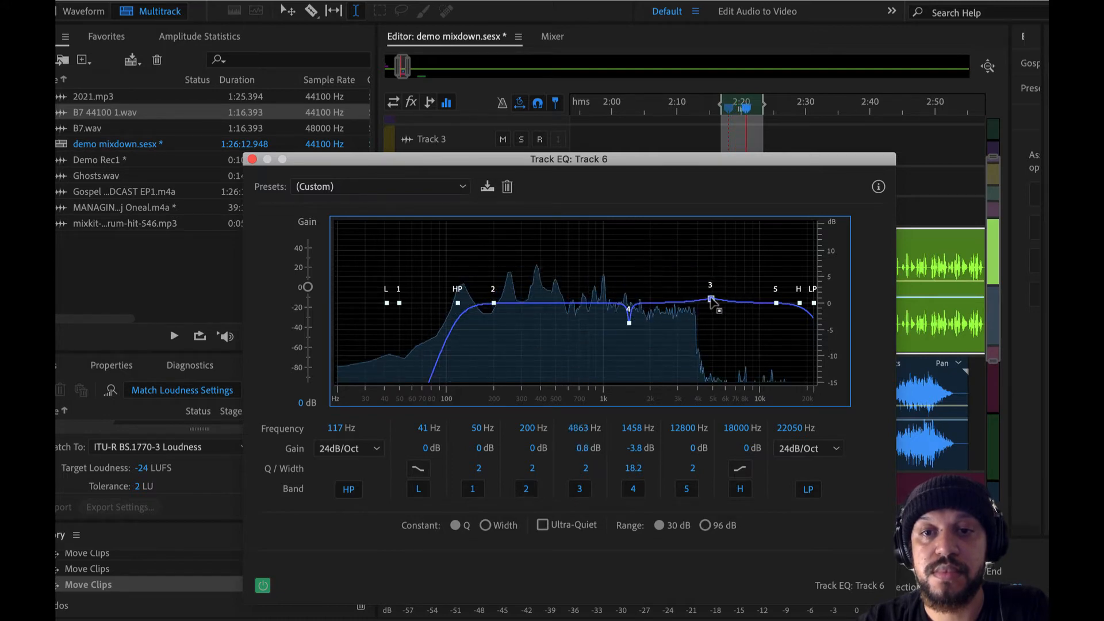
pyautogui.click(253, 160)
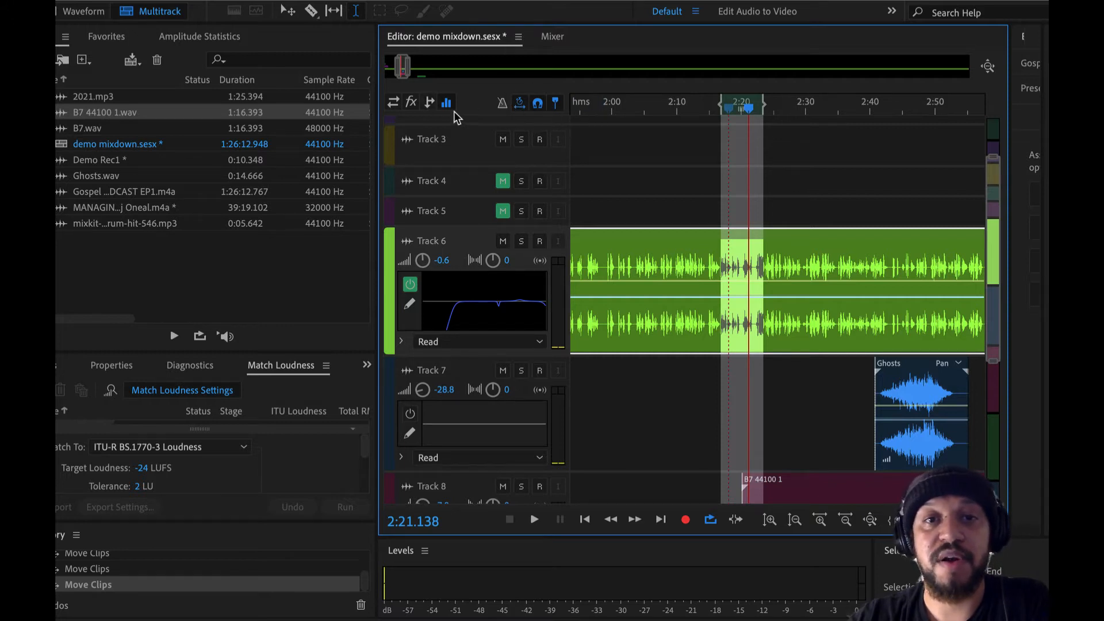
# Step: Enable the metronome and mute Tracks 6, 7 and 8
pyautogui.scroll(2, 589, 174)
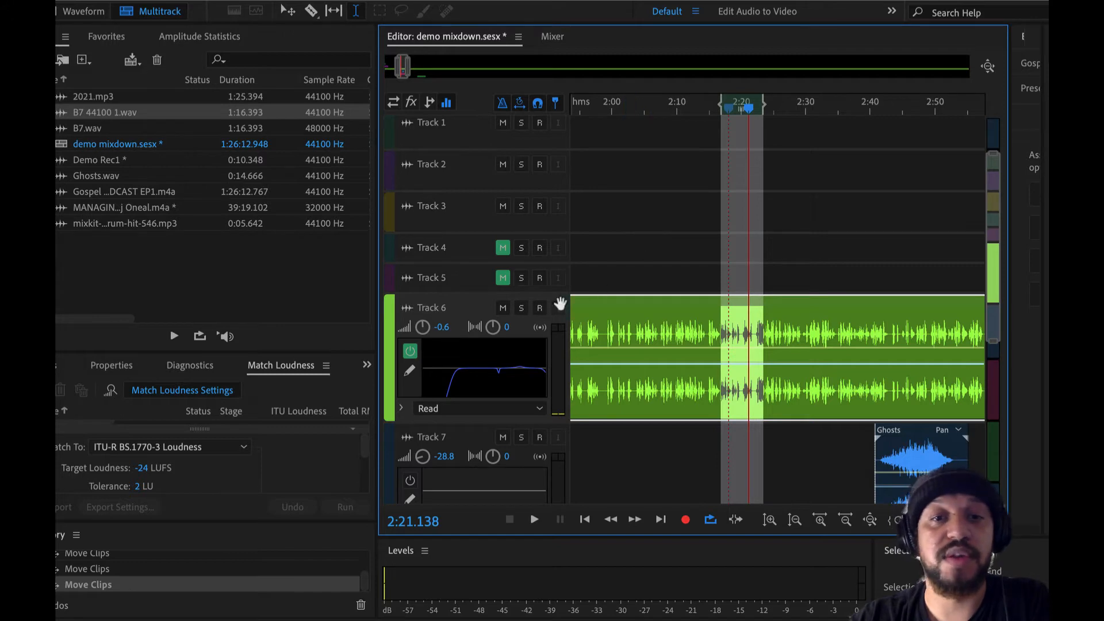
pyautogui.click(503, 309)
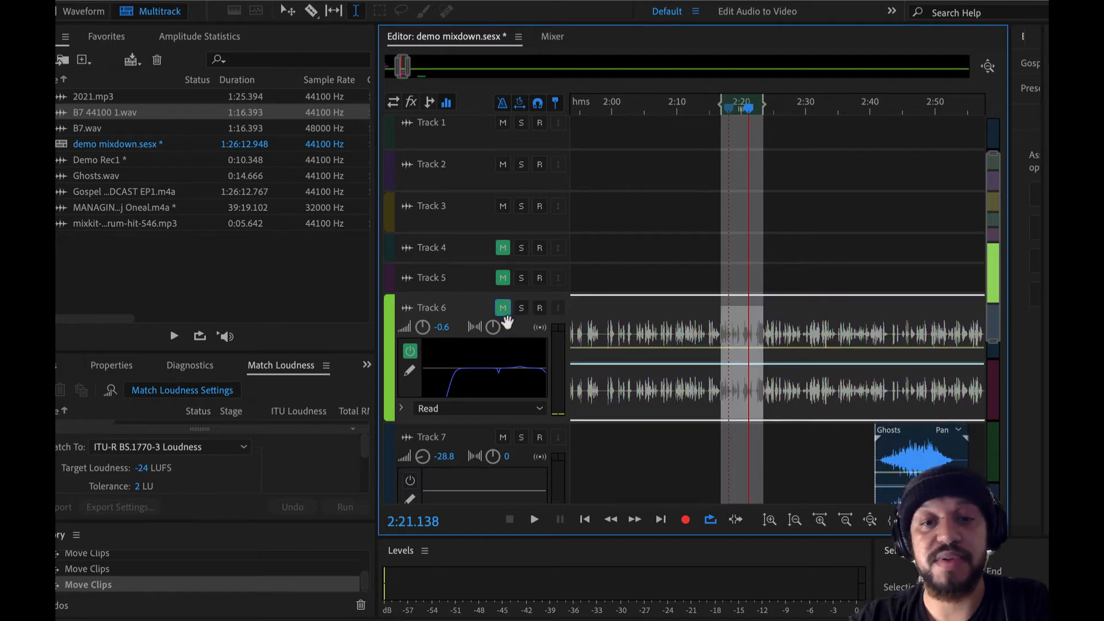
pyautogui.click(502, 439)
pyautogui.scroll(-6, 602, 347)
pyautogui.click(503, 357)
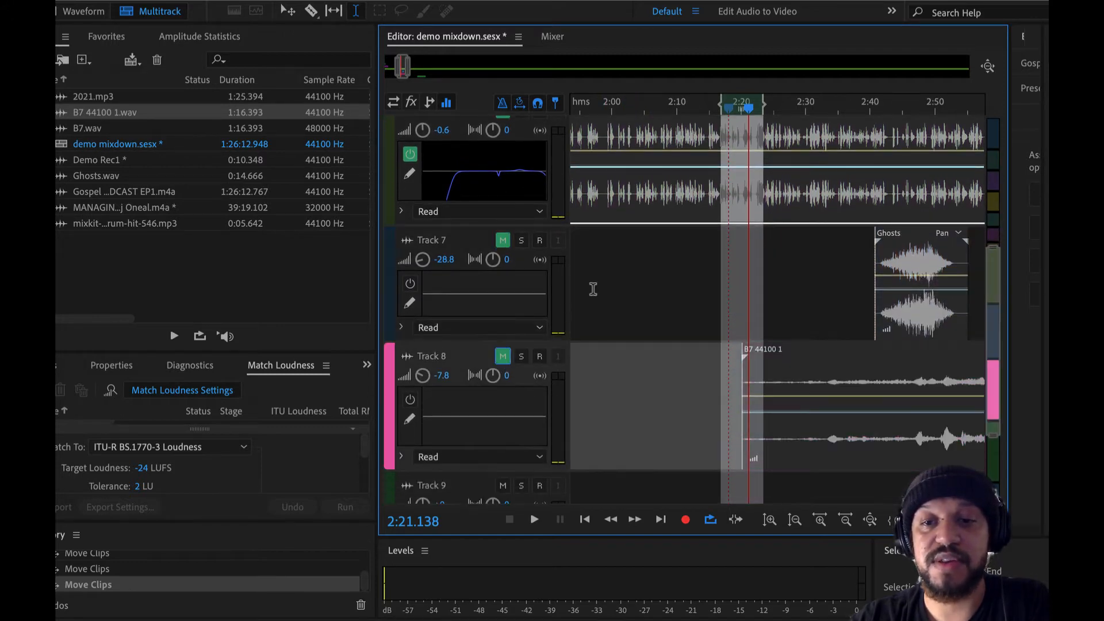
# Step: Play the session from about 1:57.7 to hear the metronome on its own
pyautogui.scroll(8, 604, 291)
pyautogui.click(596, 194)
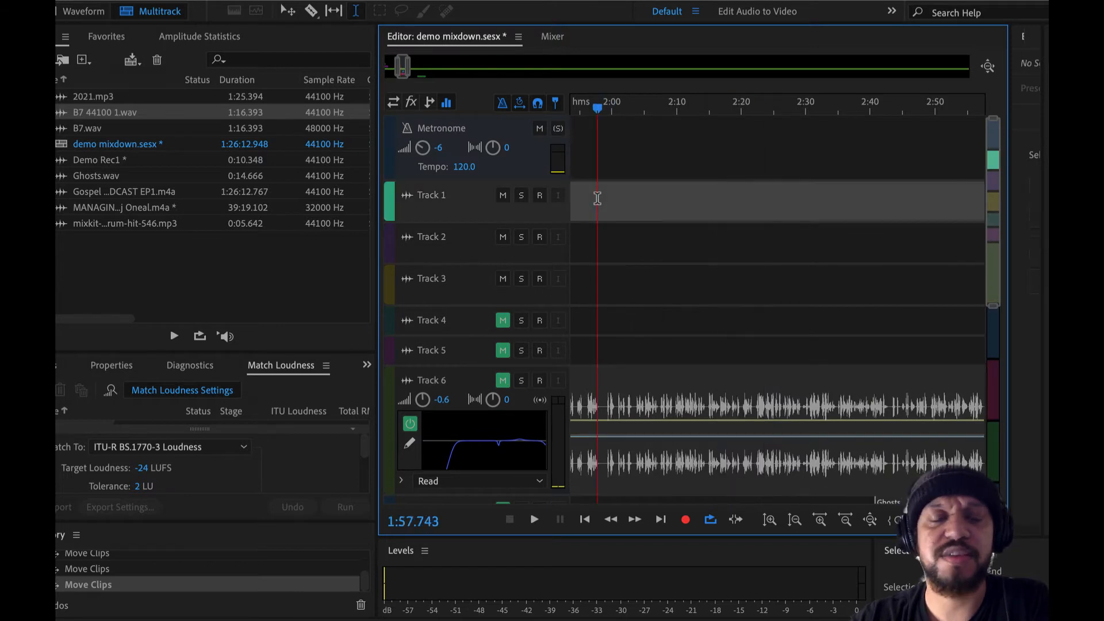
pyautogui.press('space')
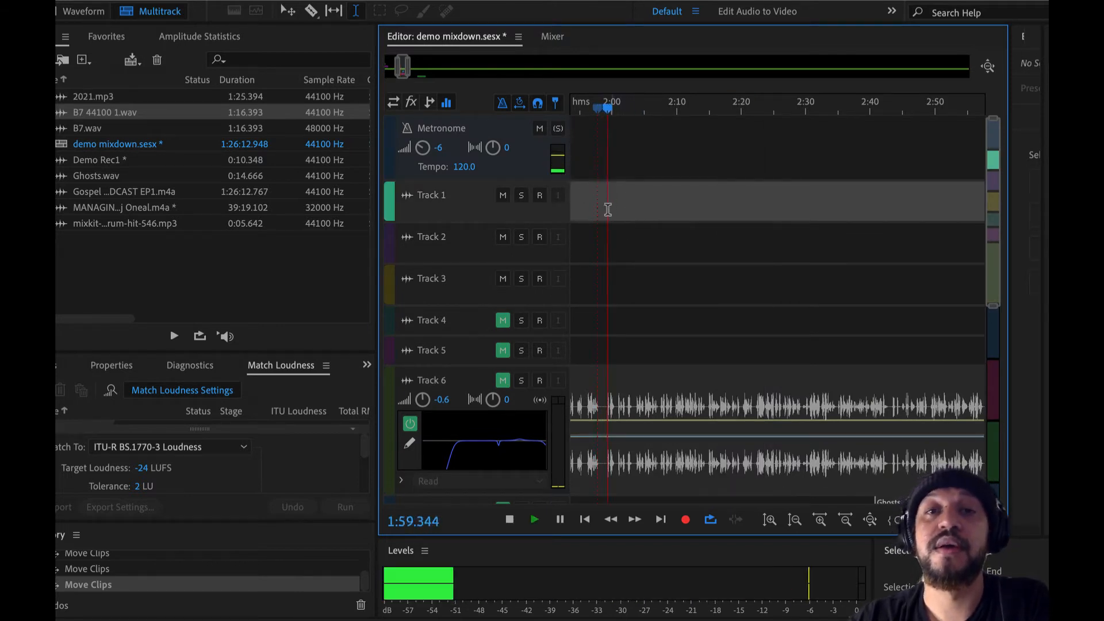
# Step: Try a faster metronome tempo while the session is playing
pyautogui.moveTo(461, 168)
pyautogui.mouseDown()
pyautogui.moveTo(489, 168)
pyautogui.moveTo(429, 169)
pyautogui.moveTo(464, 167)
pyautogui.mouseUp()
pyautogui.click(464, 167)
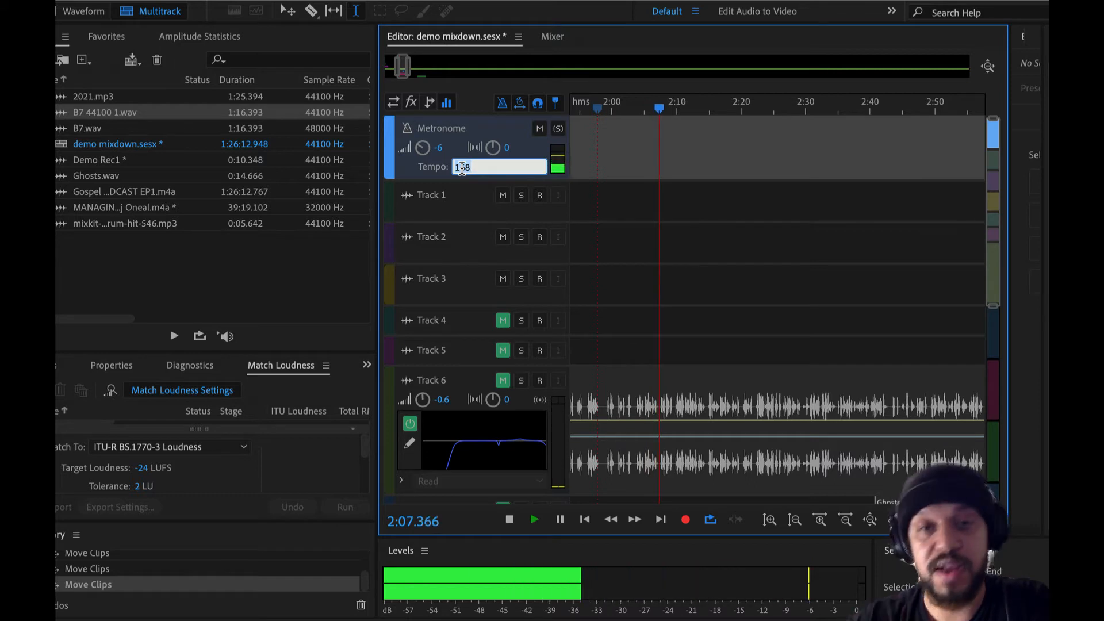
pyautogui.write('124')
pyautogui.press('Return')
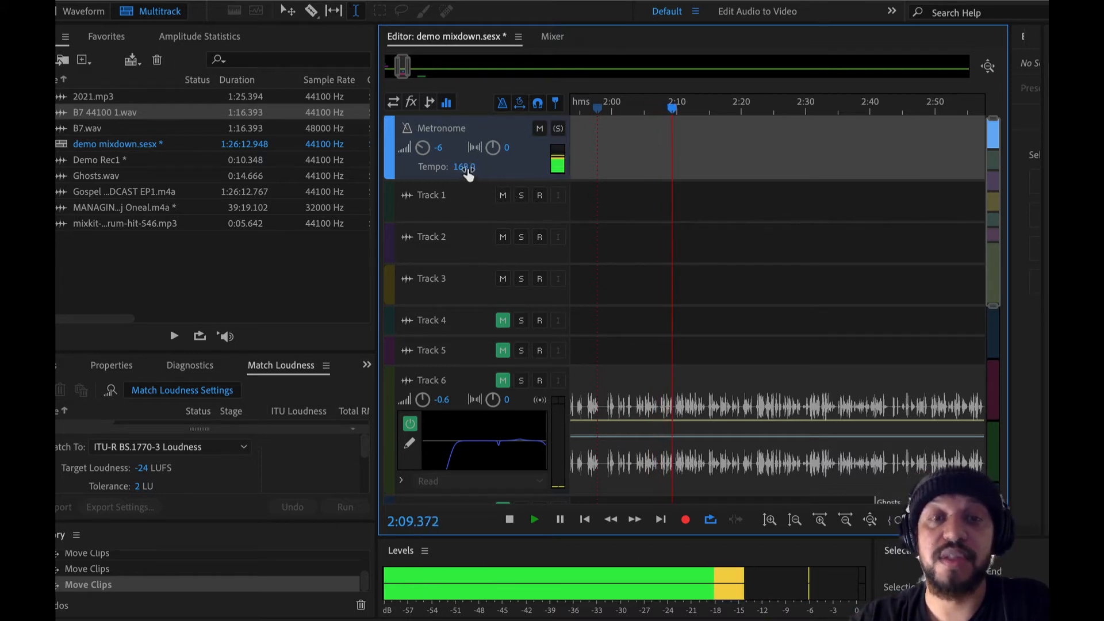
# Step: Slow the metronome tempo to 53, raise it to 70, and stop playback
pyautogui.moveTo(425, 171); pyautogui.dragTo(384, 184)
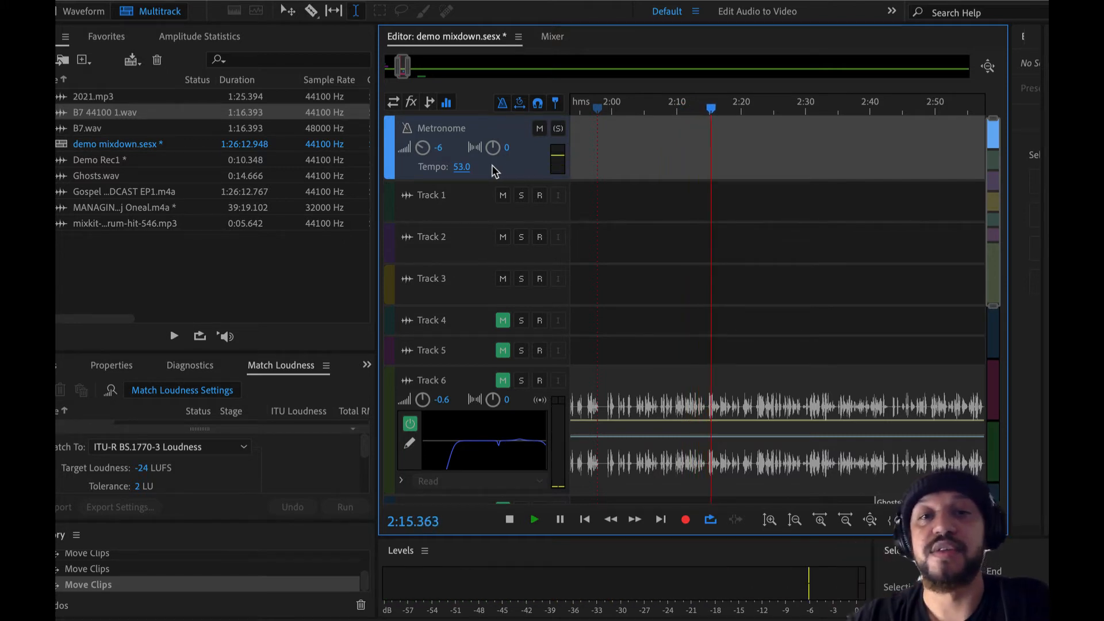
pyautogui.moveTo(463, 167); pyautogui.dragTo(483, 171)
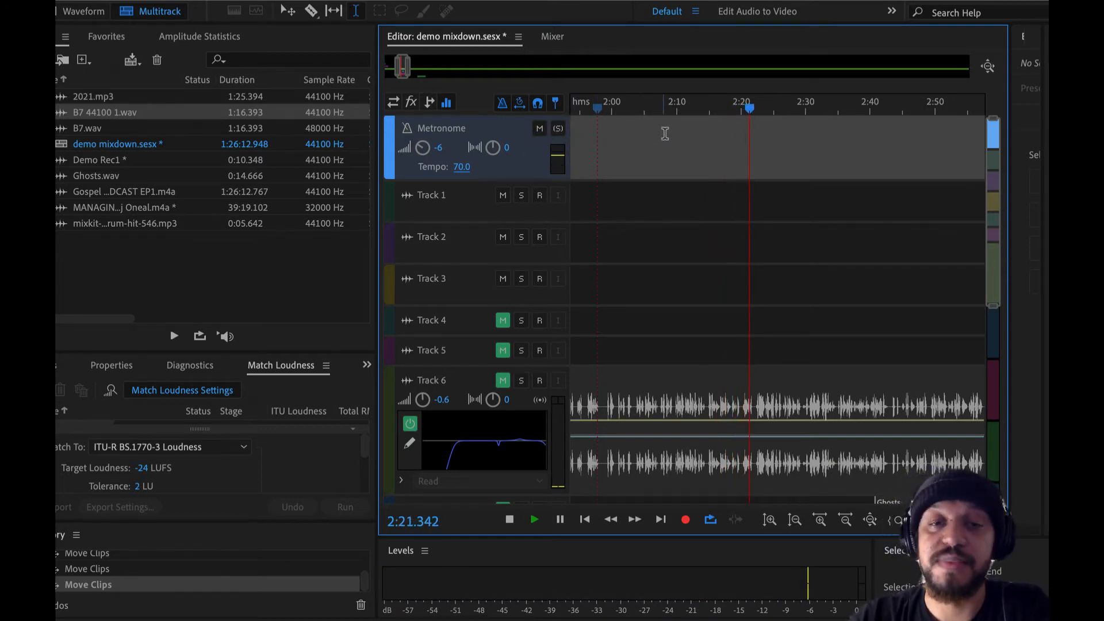
pyautogui.press('space')
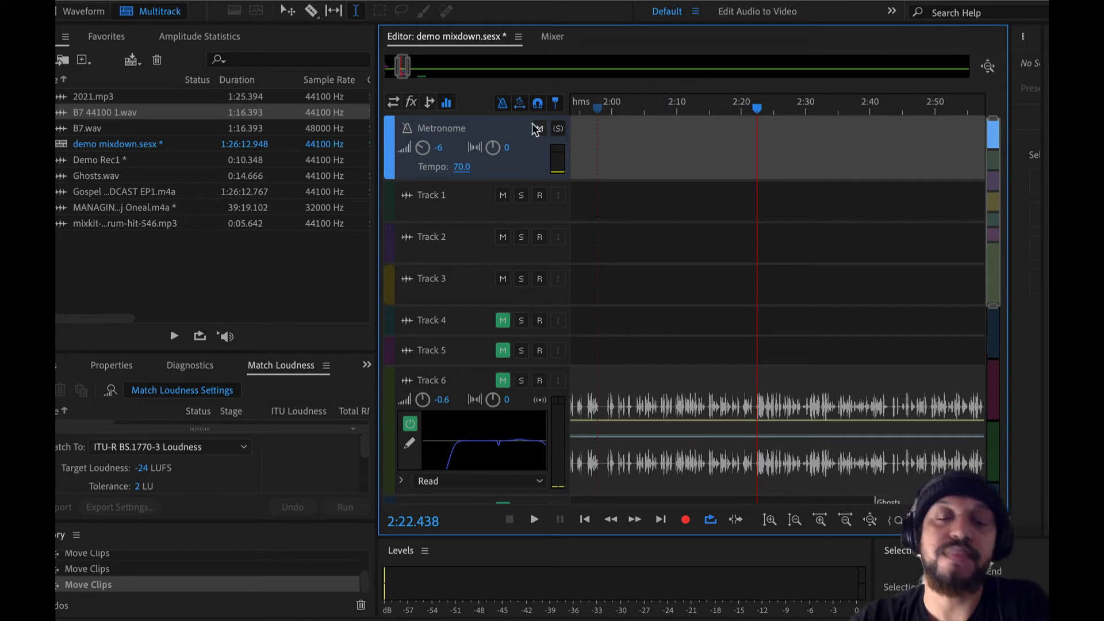
# Step: Turn off the metronome and leave Global Clip Stretching enabled
pyautogui.click(501, 103)
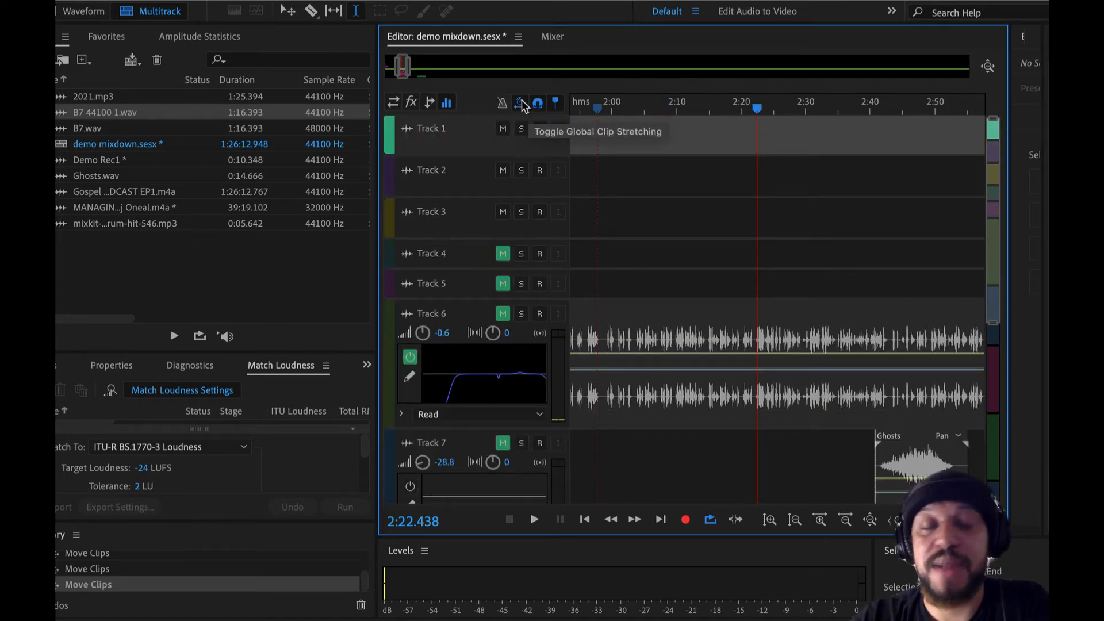
pyautogui.click(521, 102)
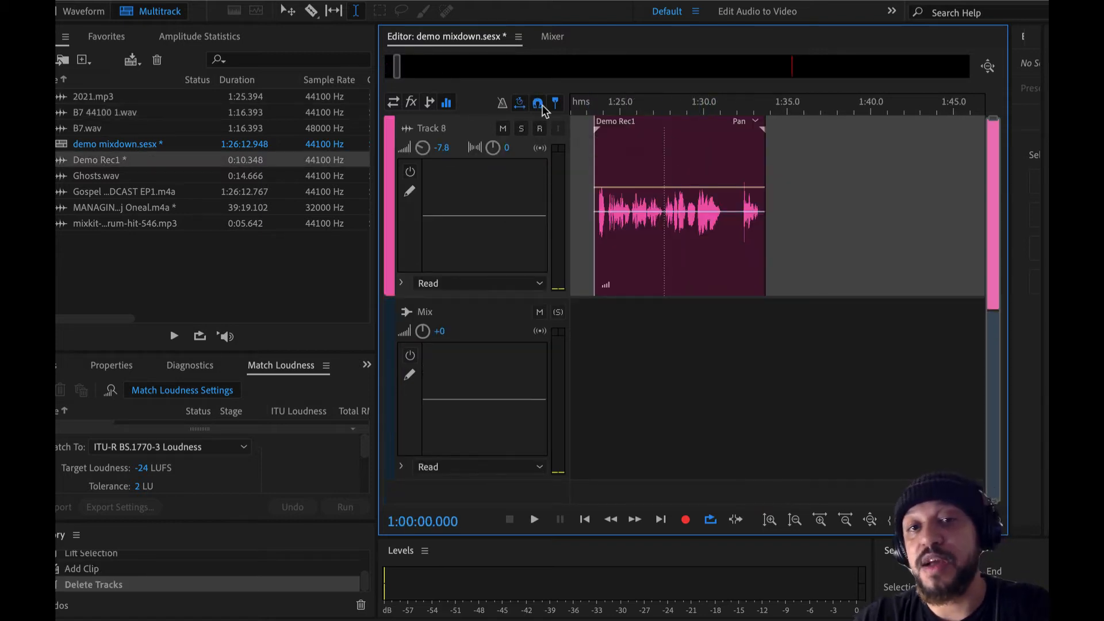
pyautogui.click(521, 104)
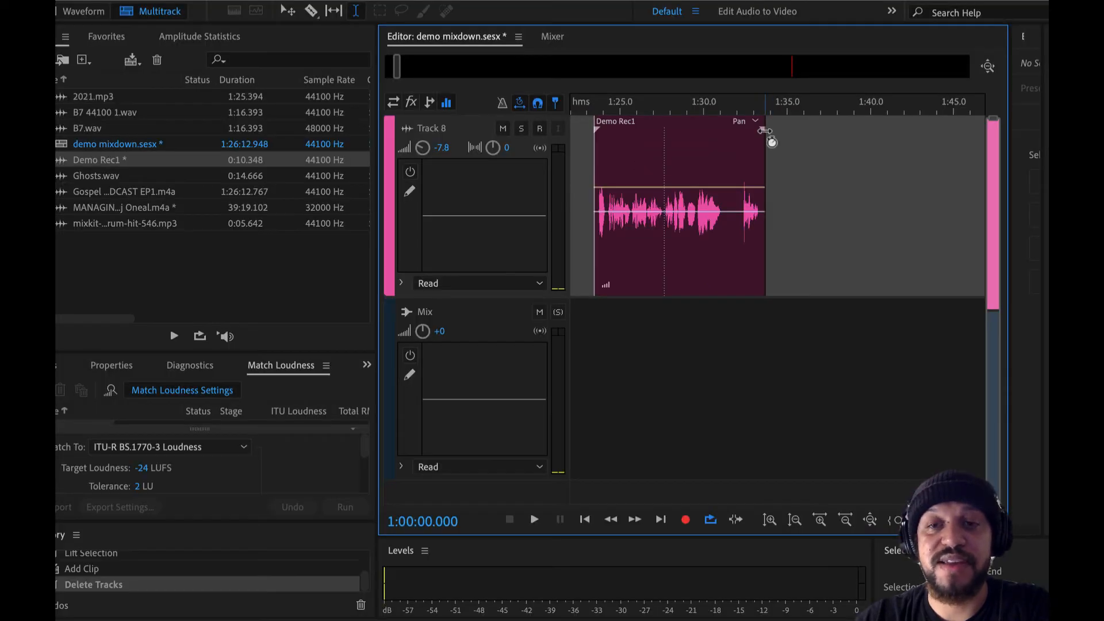
# Step: Stretch the Demo Rec1 clip on Track 8 to 352%, starting at 0:00, and play the slowed speech
pyautogui.moveTo(765, 130); pyautogui.dragTo(950, 134)
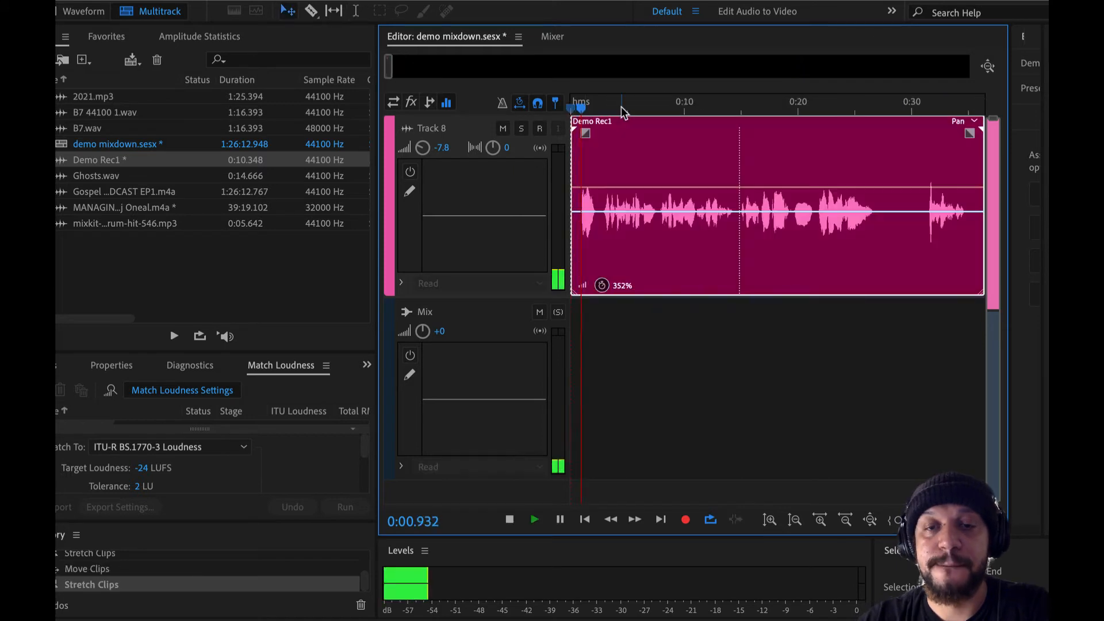
pyautogui.scroll(-5, 695, 183)
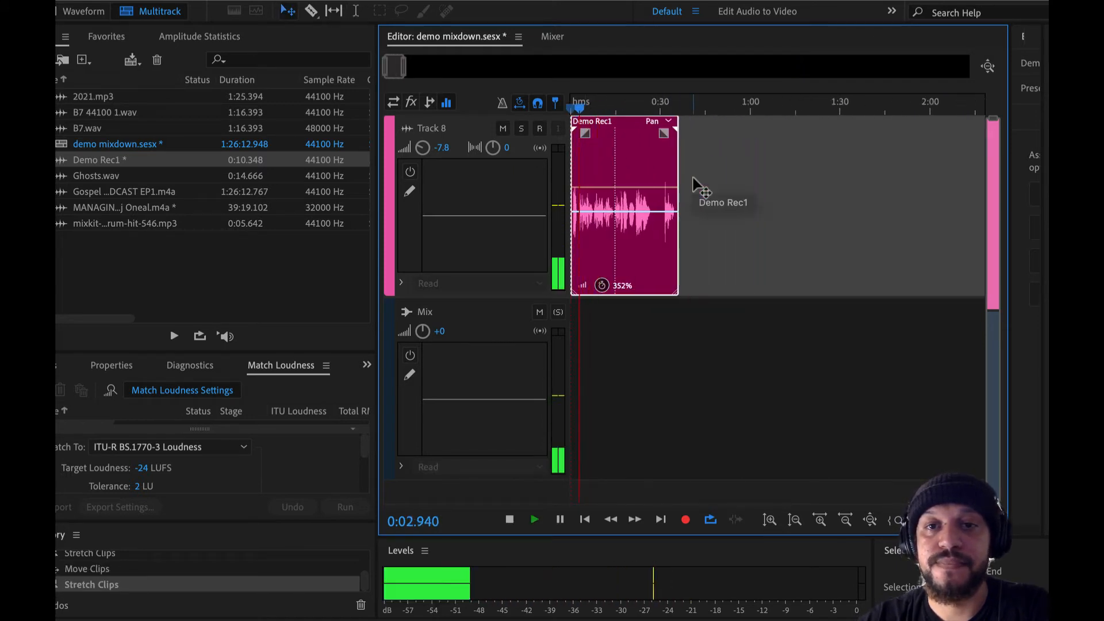
pyautogui.scroll(4, 696, 184)
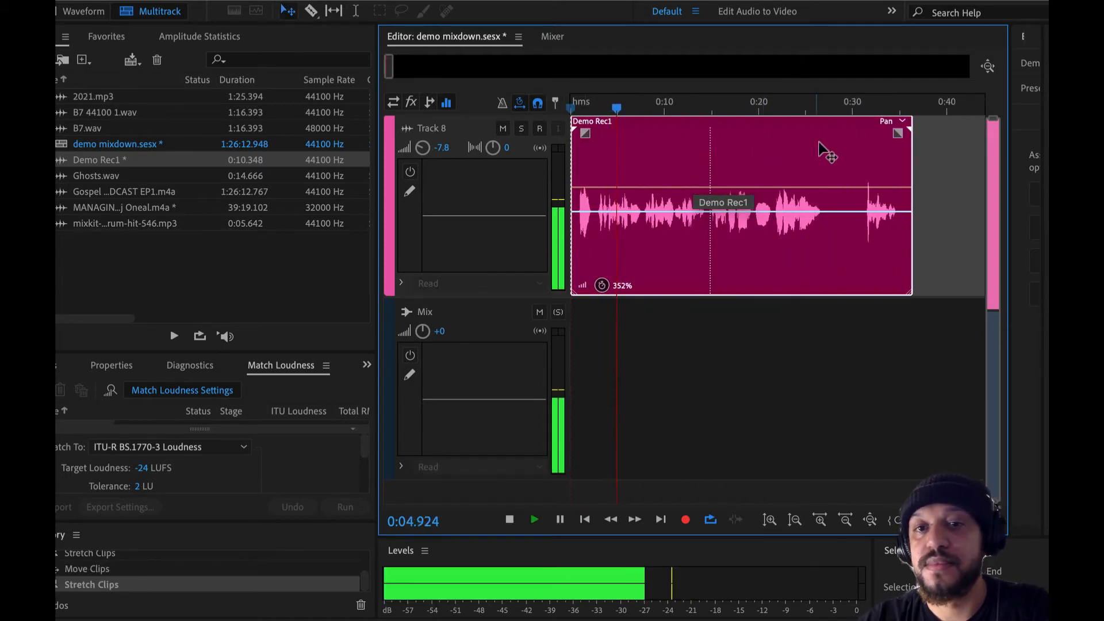
pyautogui.press('space')
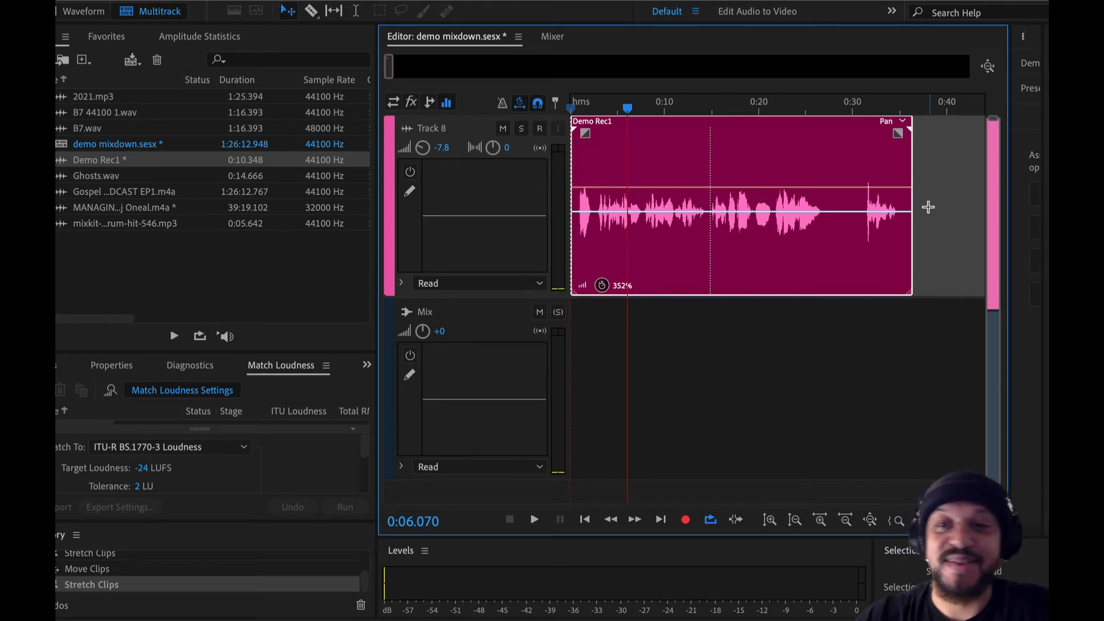
# Step: Compress the Demo Rec1 clip to 58% and play the sped-up speech
pyautogui.moveTo(898, 132); pyautogui.dragTo(722, 127)
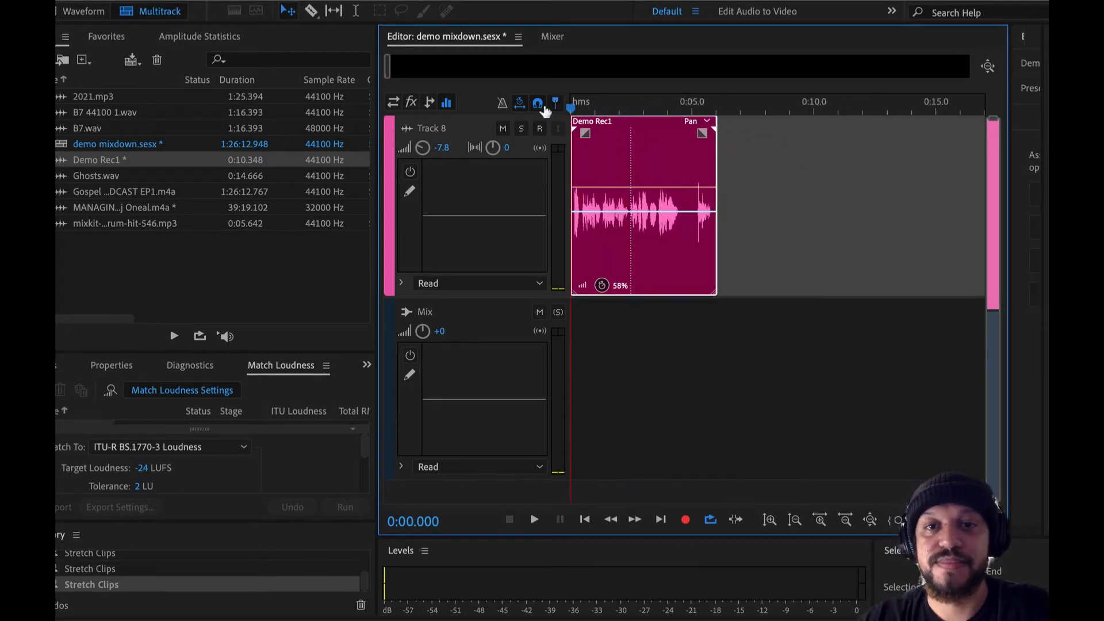
pyautogui.press('space')
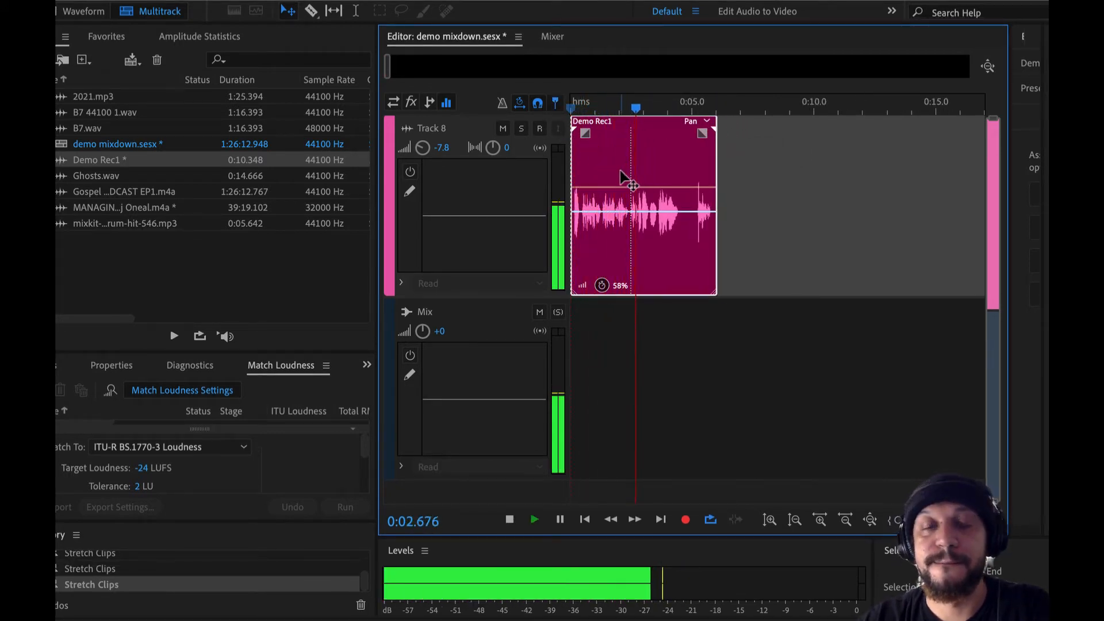
pyautogui.press('space')
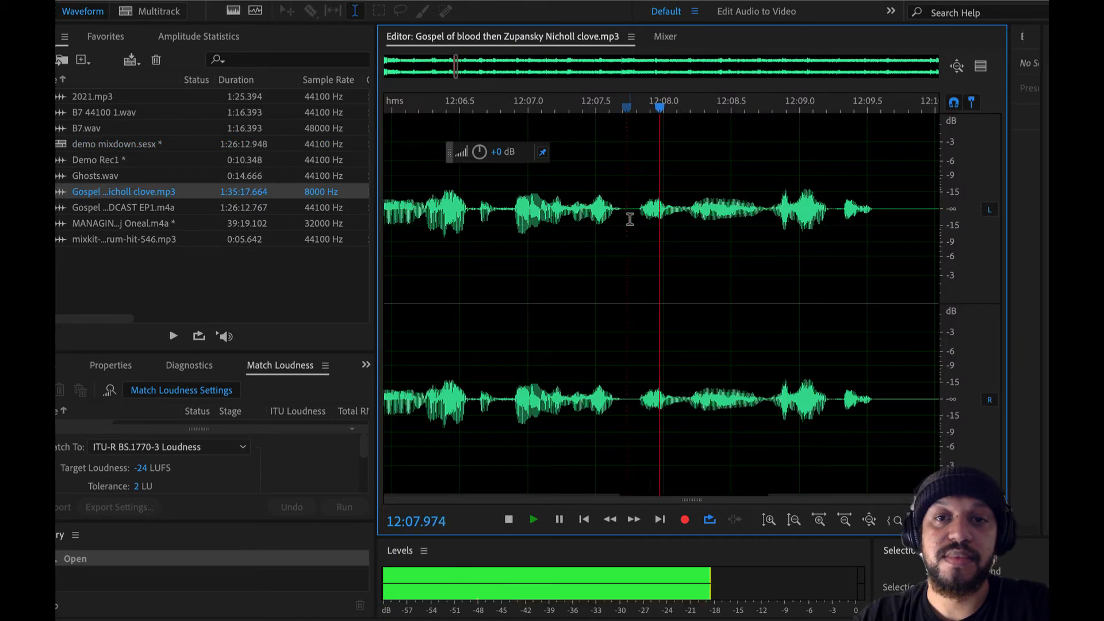
# Step: Play the 8000 Hz Gospel of blood MP3 in the Waveform editor from about 12:07.7 to 12:08.5
pyautogui.press('space')
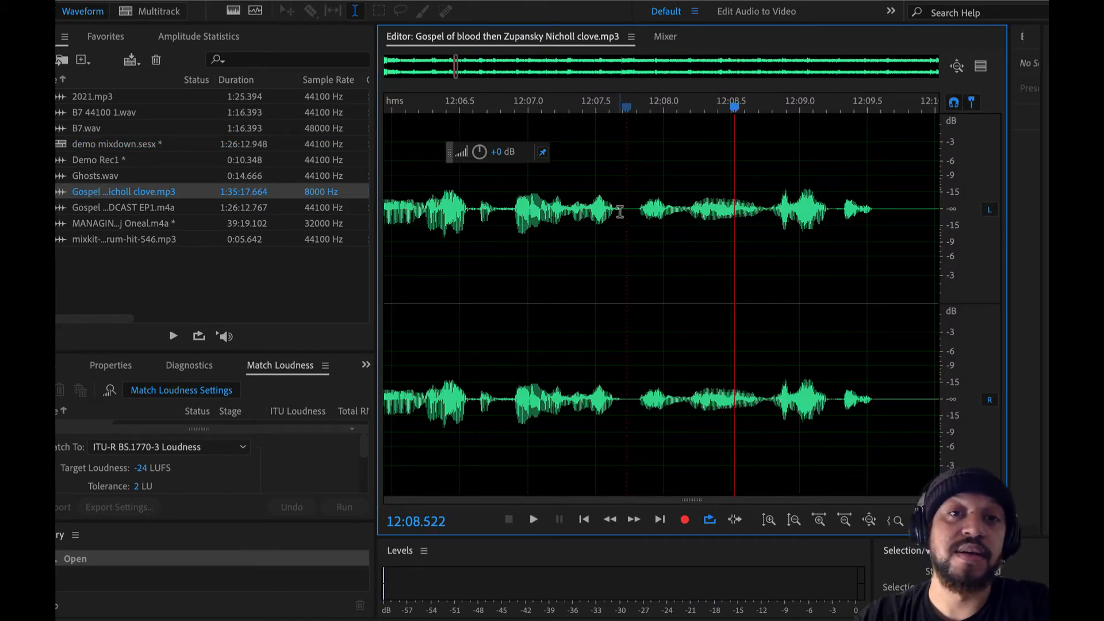
# Step: Toggle snapping off and back on in the demo mixdown multitrack session
pyautogui.scroll(-4, 614, 236)
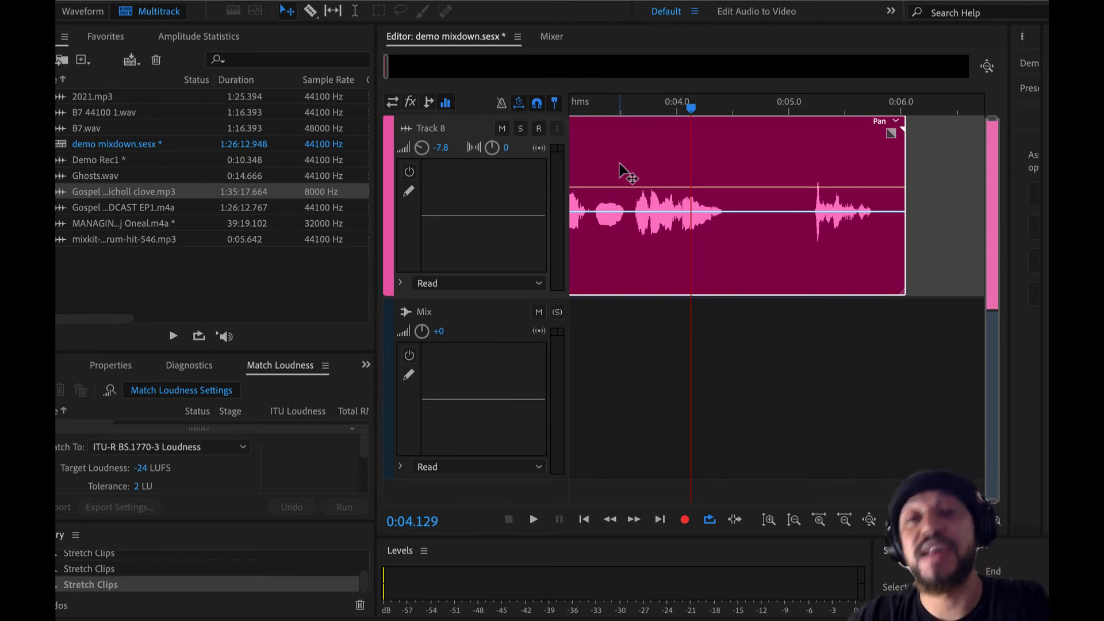
pyautogui.click(536, 105)
pyautogui.click(536, 105)
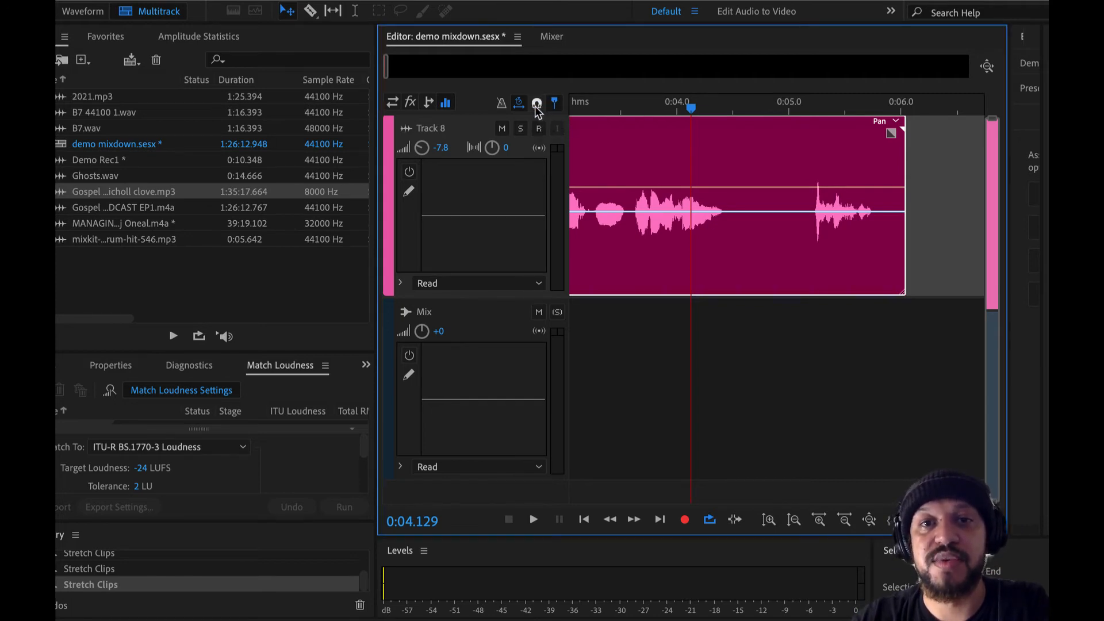
pyautogui.click(537, 105)
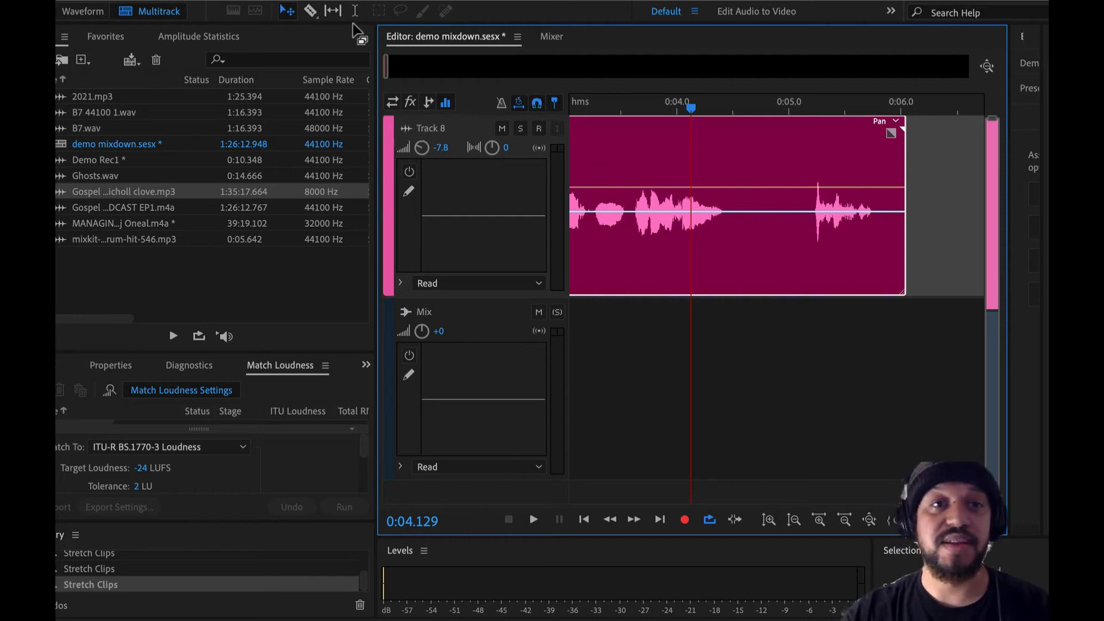
# Step: Split the Demo Rec1 clip on Track 8 with the Razor at about 0:03.8 and 0:04.6
pyautogui.click(311, 17)
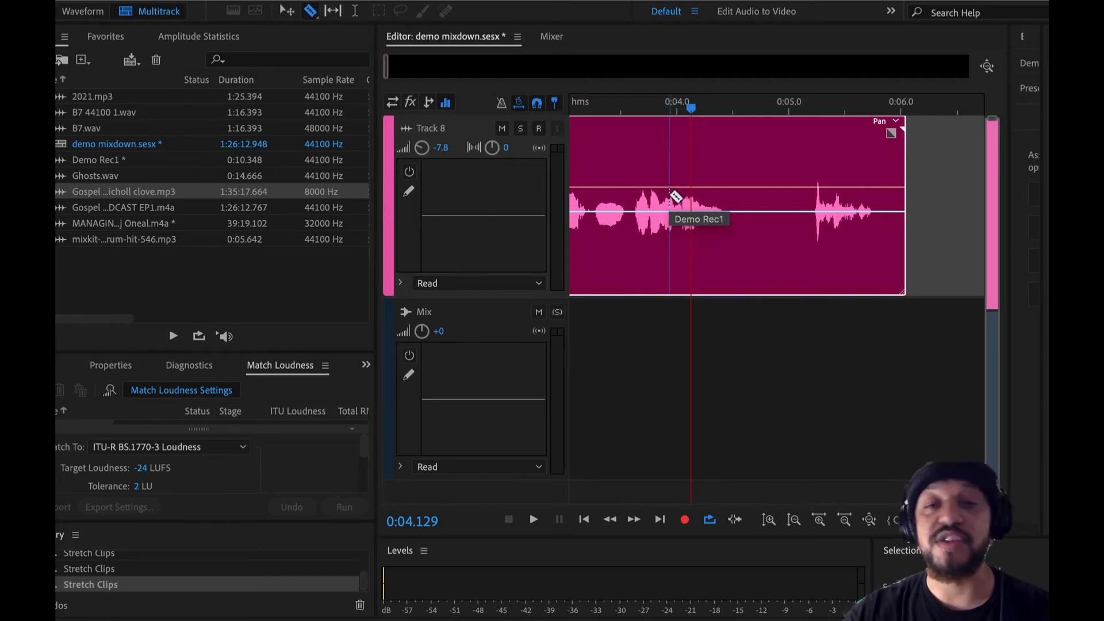
pyautogui.click(652, 167)
pyautogui.click(743, 167)
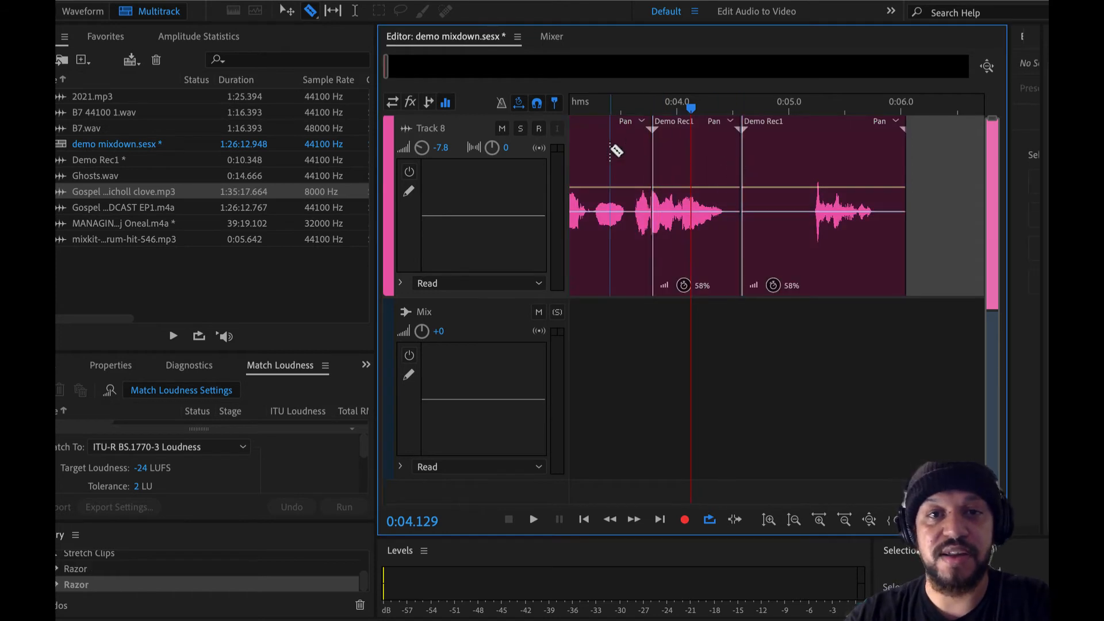
# Step: Delete the middle Demo Rec1 segment between the two cuts, leaving a gap on Track 8
pyautogui.press('v')
pyautogui.click(692, 155)
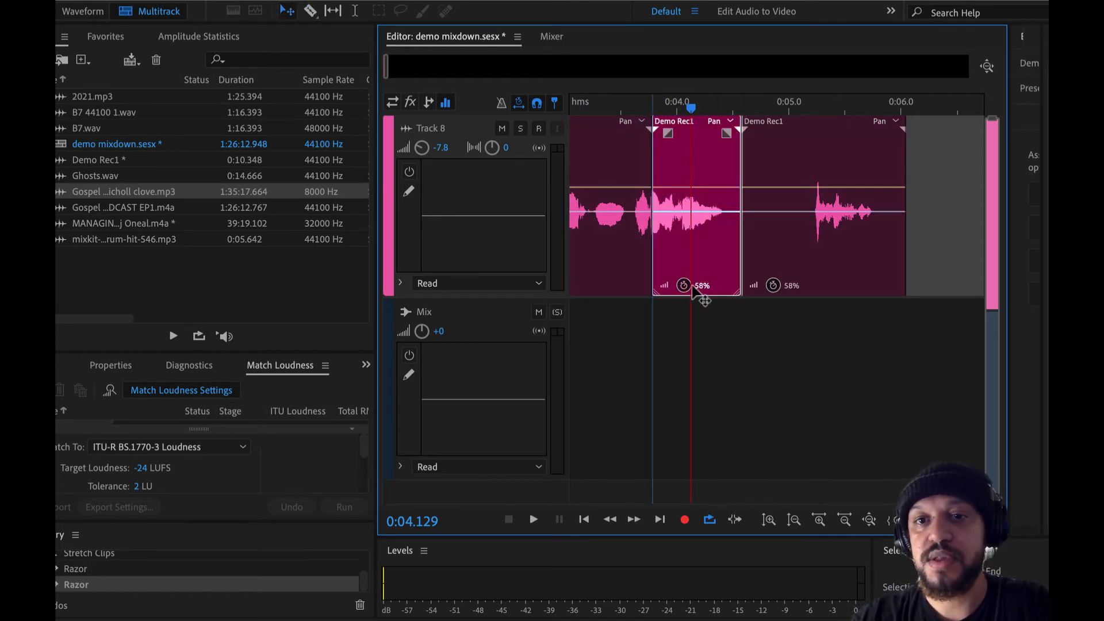
pyautogui.press('Delete')
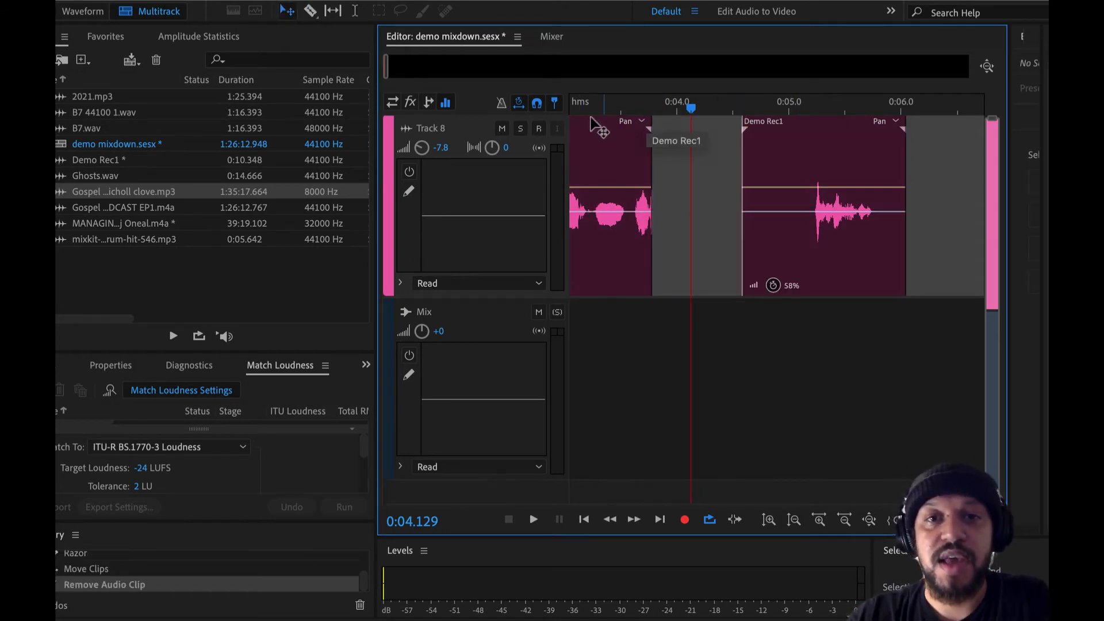
# Step: Move the last Demo Rec1 segment earlier to about 0:03.6 so it overlaps the preceding clip with a crossfade
pyautogui.moveTo(828, 163); pyautogui.dragTo(695, 179)
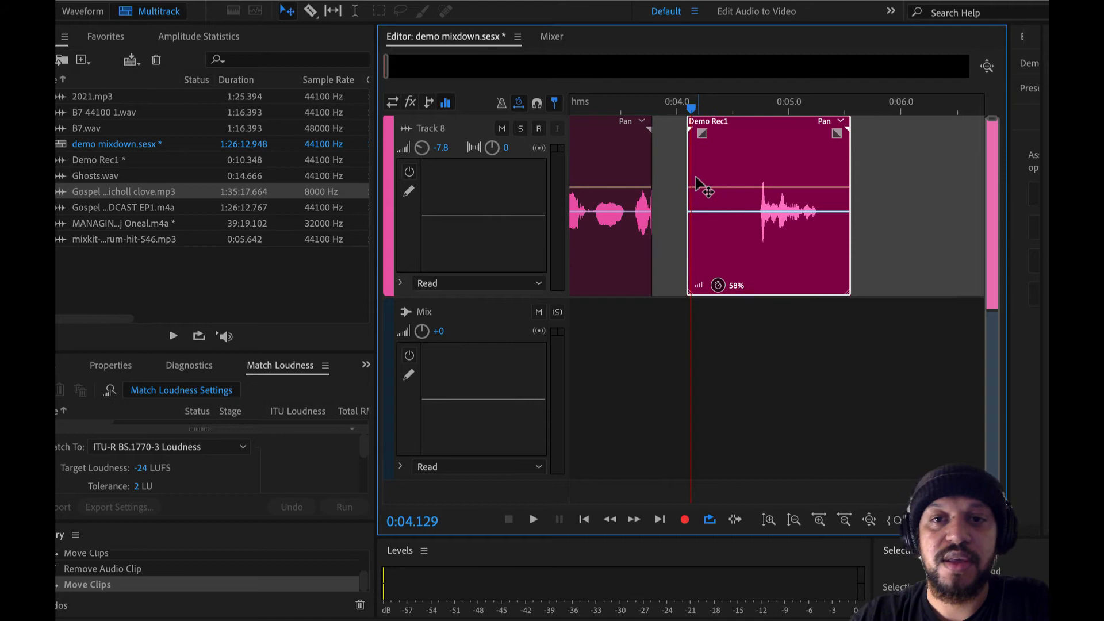
pyautogui.scroll(5, 667, 178)
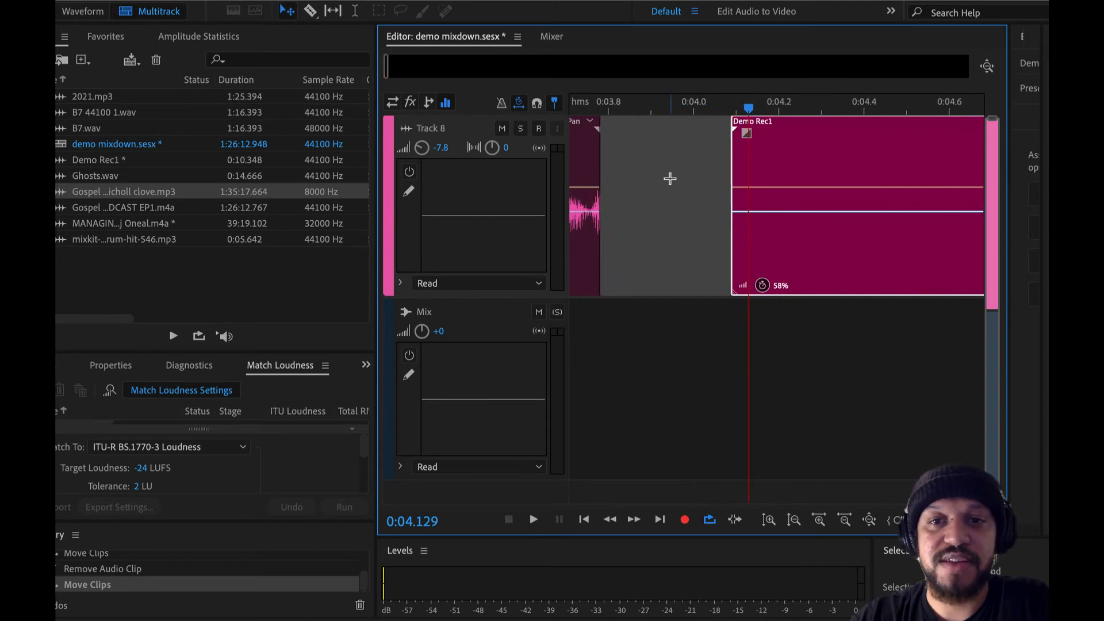
pyautogui.moveTo(868, 146); pyautogui.dragTo(667, 165)
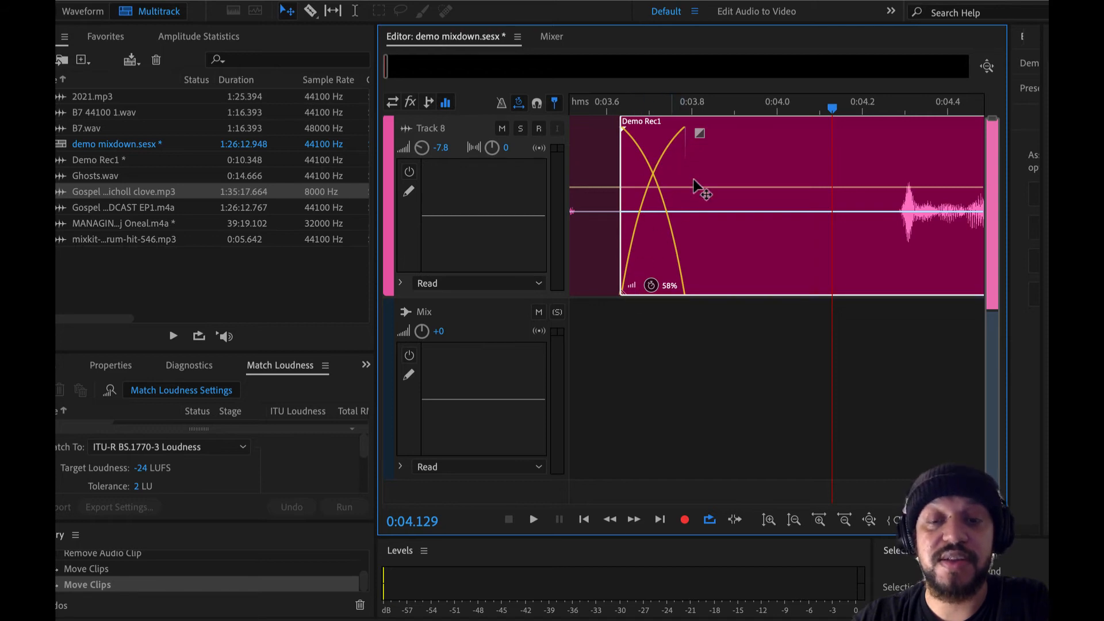
pyautogui.moveTo(739, 172)
pyautogui.mouseDown()
pyautogui.moveTo(820, 155)
pyautogui.moveTo(739, 178)
pyautogui.mouseUp()
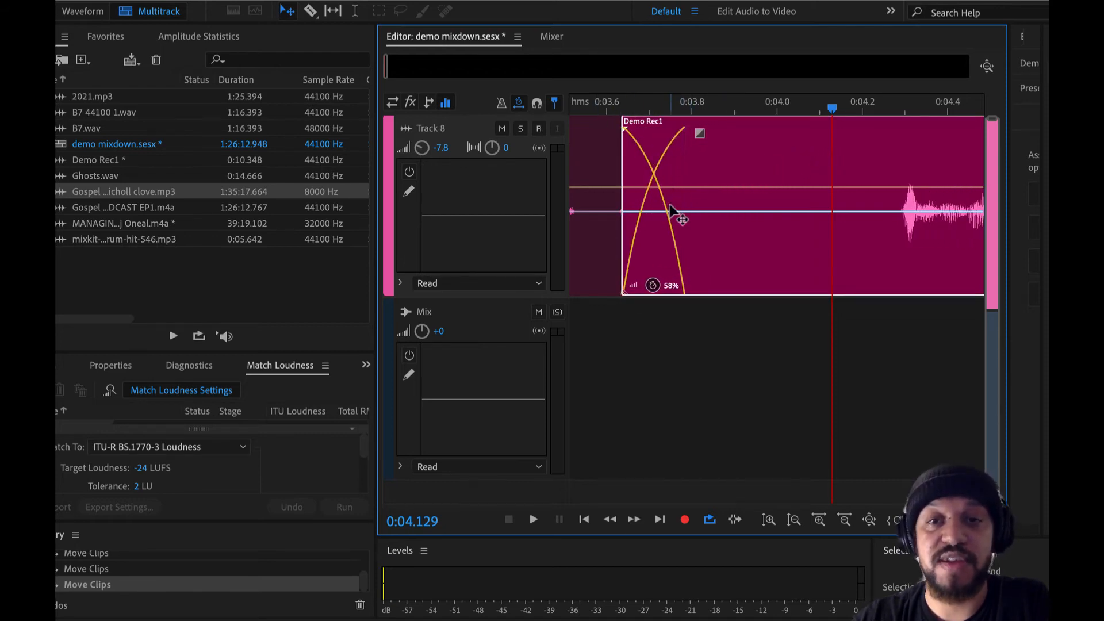
pyautogui.press('-')
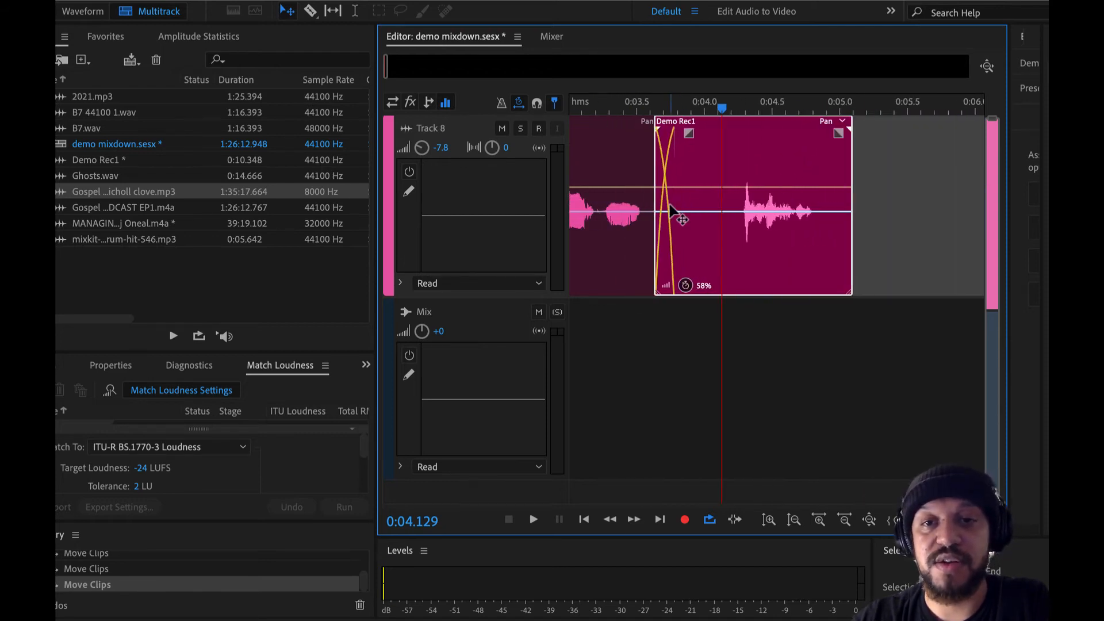
# Step: Undo the moves of the last Demo Rec1 segment back to the segment deletion
pyautogui.hotkey('ctrl', 'z')
pyautogui.hotkey('ctrl', 'z')
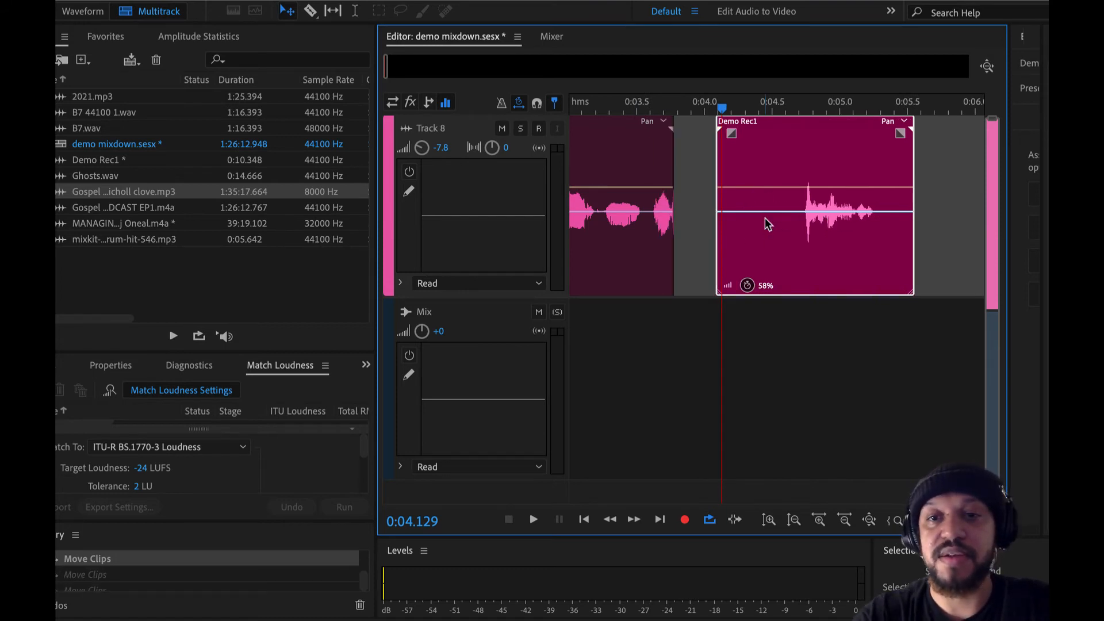
pyautogui.hotkey('ctrl', 'z')
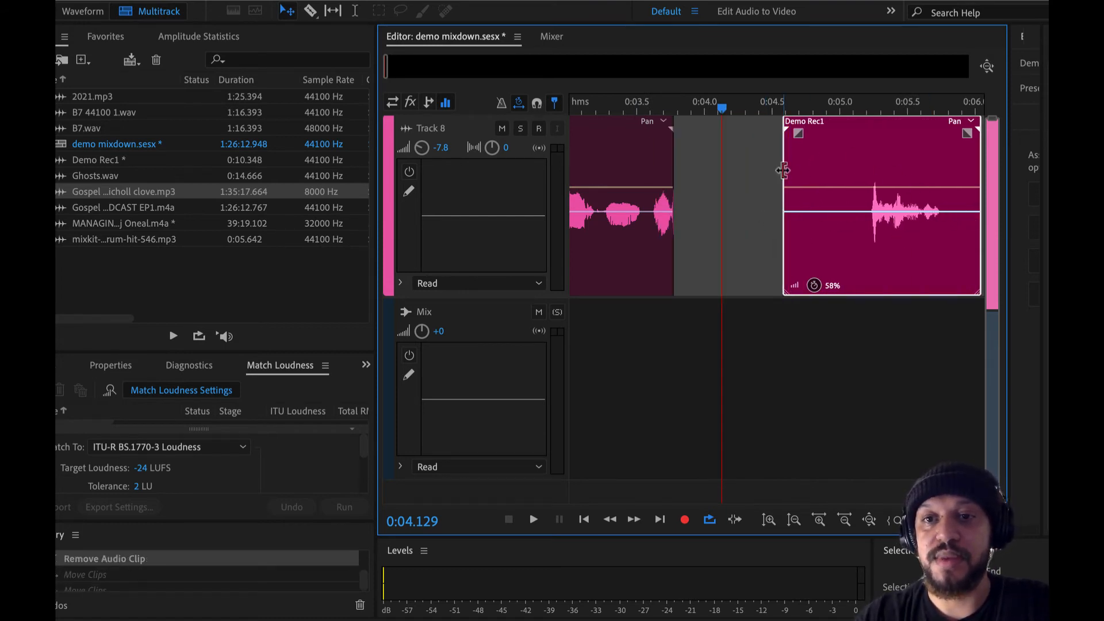
# Step: Trim the last segment's silent start, crossfade it into the preceding clip from about 0:03.5, and play the transition
pyautogui.moveTo(784, 169); pyautogui.dragTo(690, 200)
pyautogui.click(591, 105)
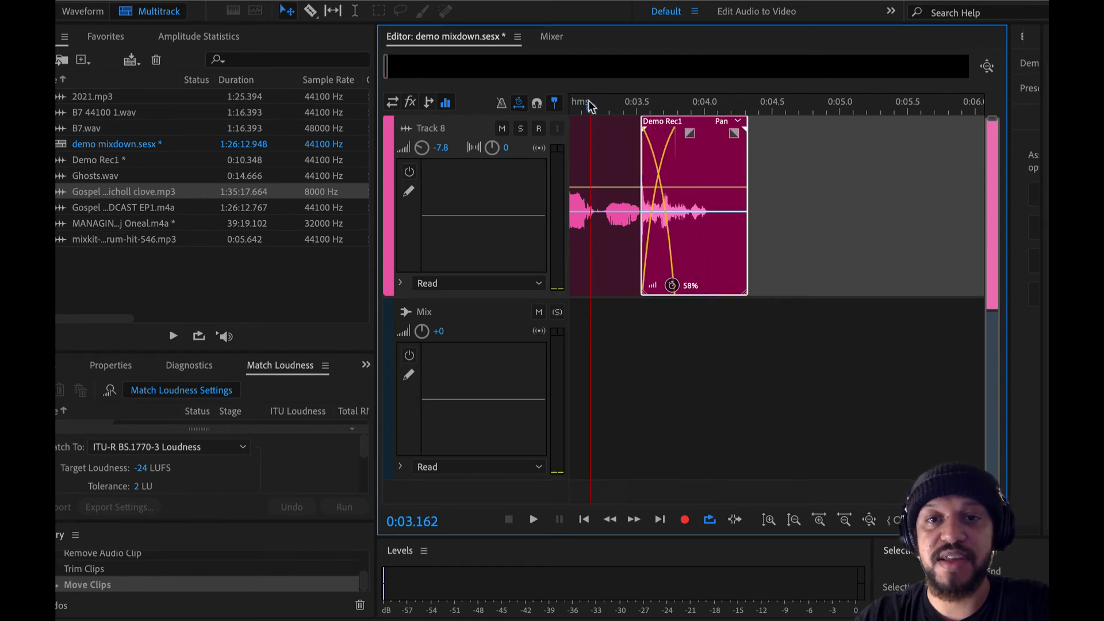
pyautogui.press('space')
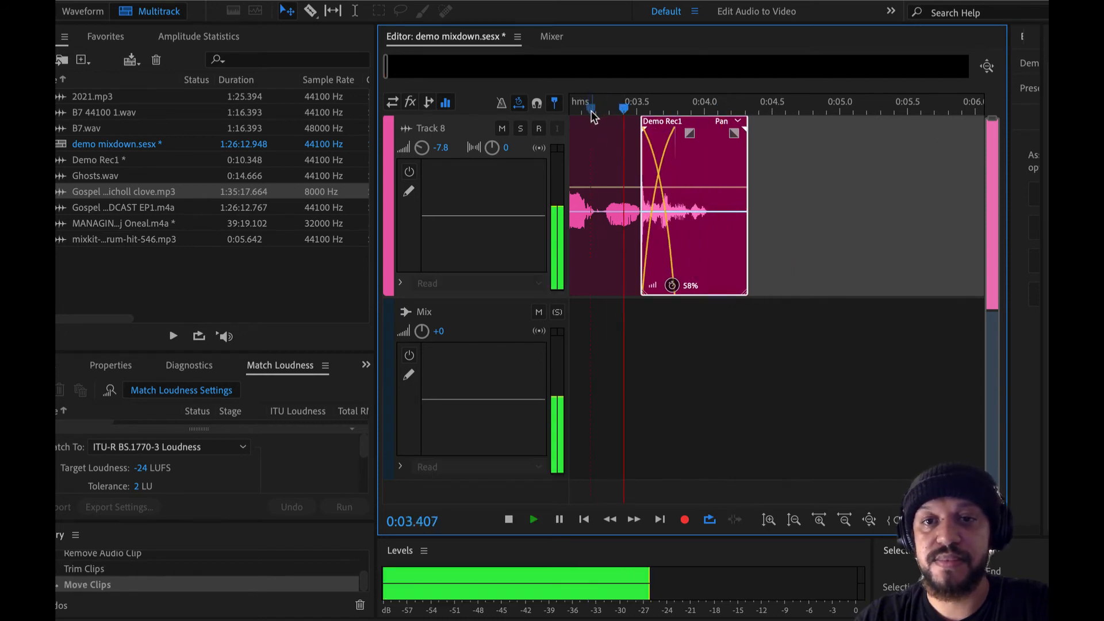
pyautogui.press('space')
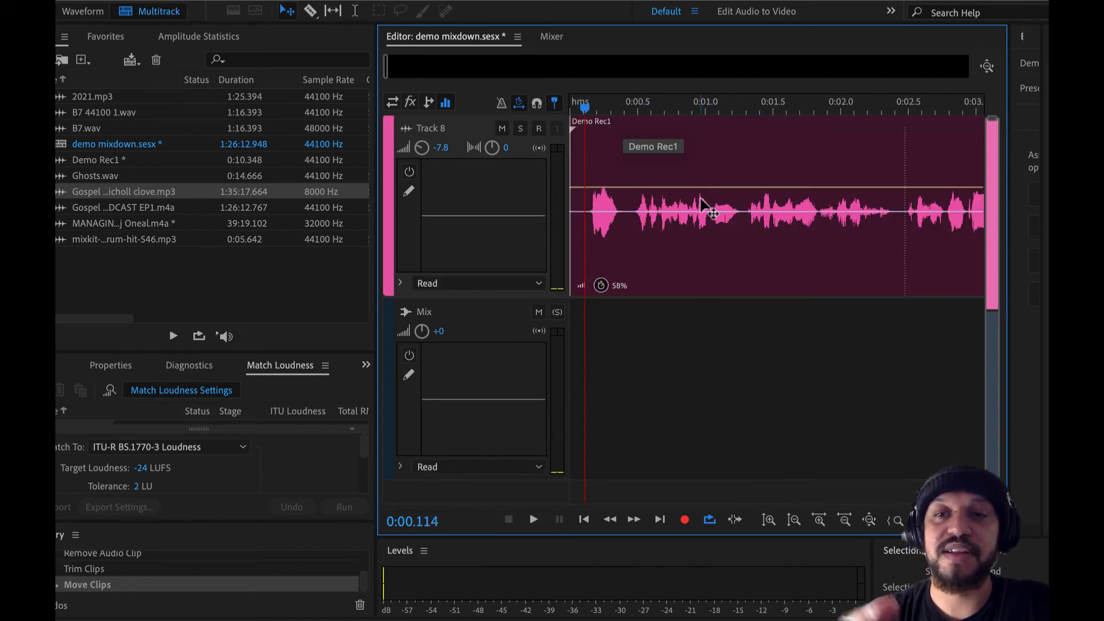
# Step: Move the trimmed Demo Rec1 segment to start at about 0:03.8, leaving a small gap after the preceding clip
pyautogui.press('=')
pyautogui.scroll(-5, 857, 249)
pyautogui.hscroll(2, 858, 249)
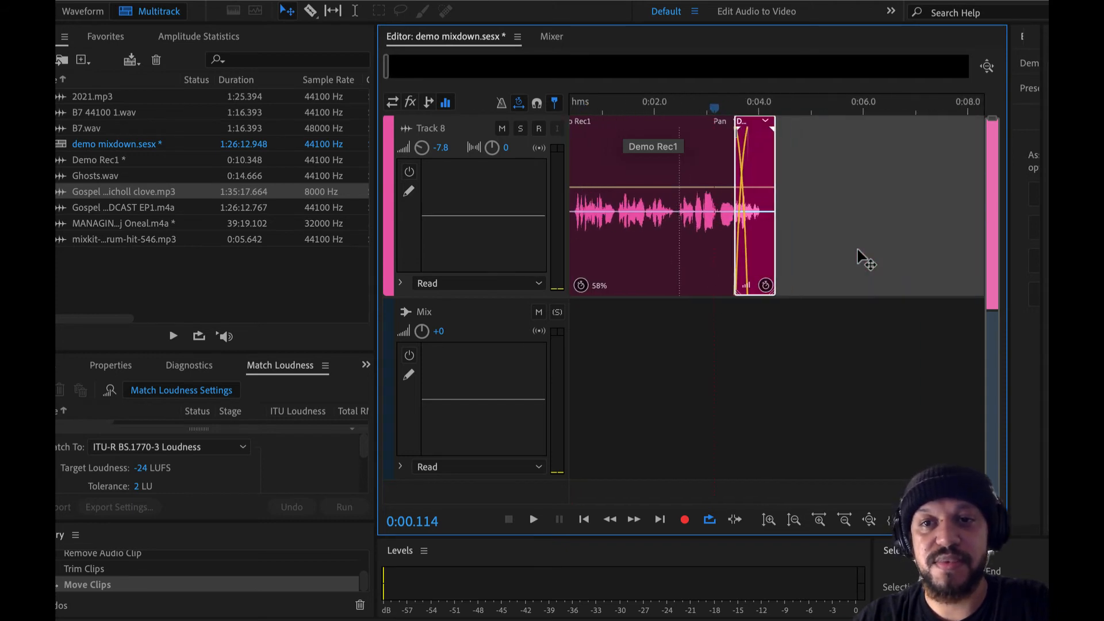
pyautogui.moveTo(746, 153); pyautogui.dragTo(753, 212)
pyautogui.scroll(6, 758, 165)
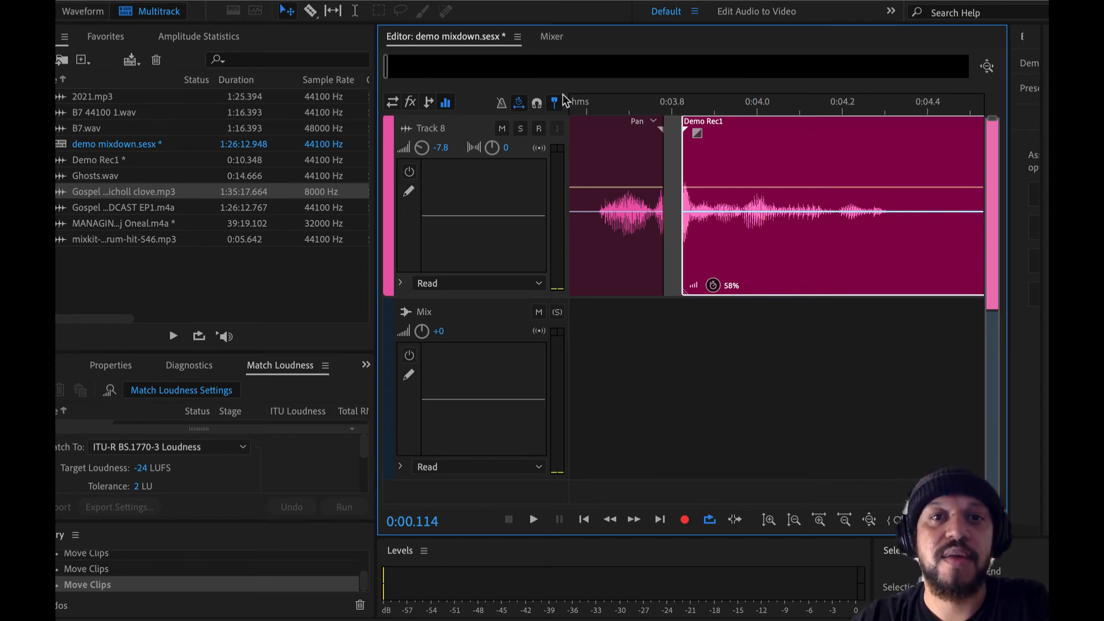
# Step: Turn snapping on and test moving the trimmed Demo Rec1 segment near the end of the preceding clip
pyautogui.click(537, 106)
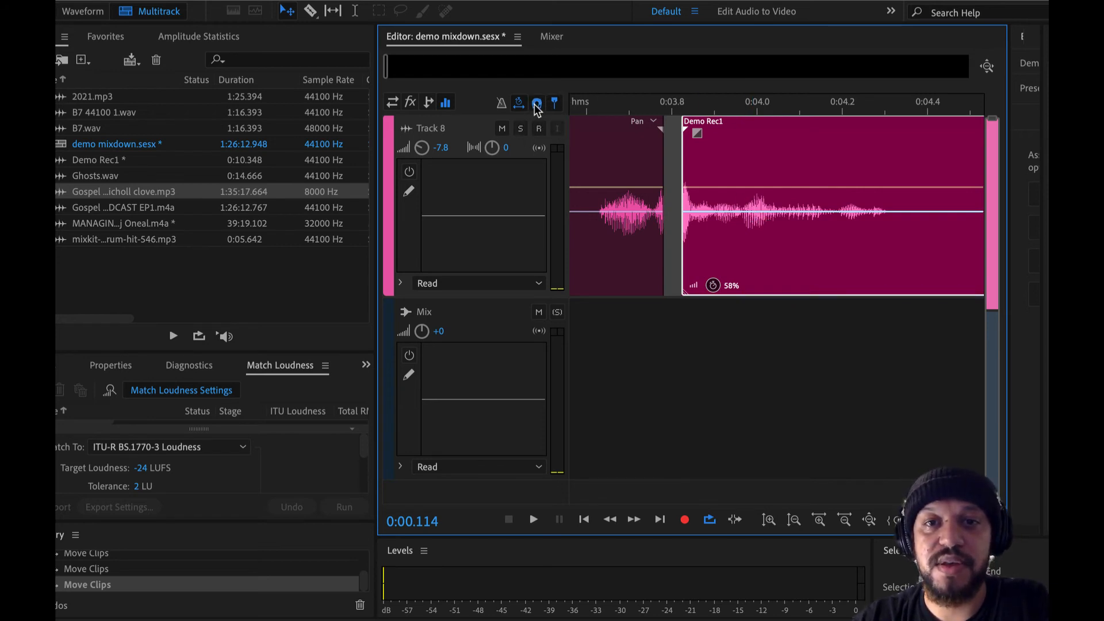
pyautogui.moveTo(733, 142); pyautogui.dragTo(857, 170)
pyautogui.scroll(5, 723, 164)
pyautogui.hscroll(-5, 723, 164)
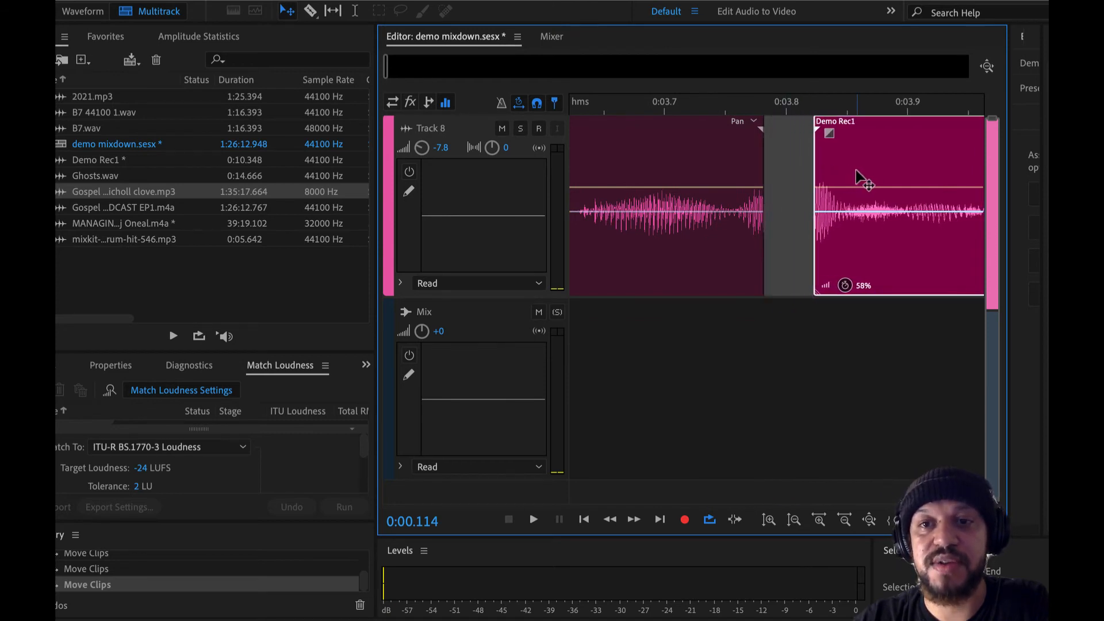
# Step: Move the trimmed segment to start at about 0:04.8 and place the playhead at 0:03.619 in the preceding clip
pyautogui.scroll(-5, 855, 170)
pyautogui.hscroll(5, 867, 182)
pyautogui.moveTo(722, 141); pyautogui.dragTo(827, 164)
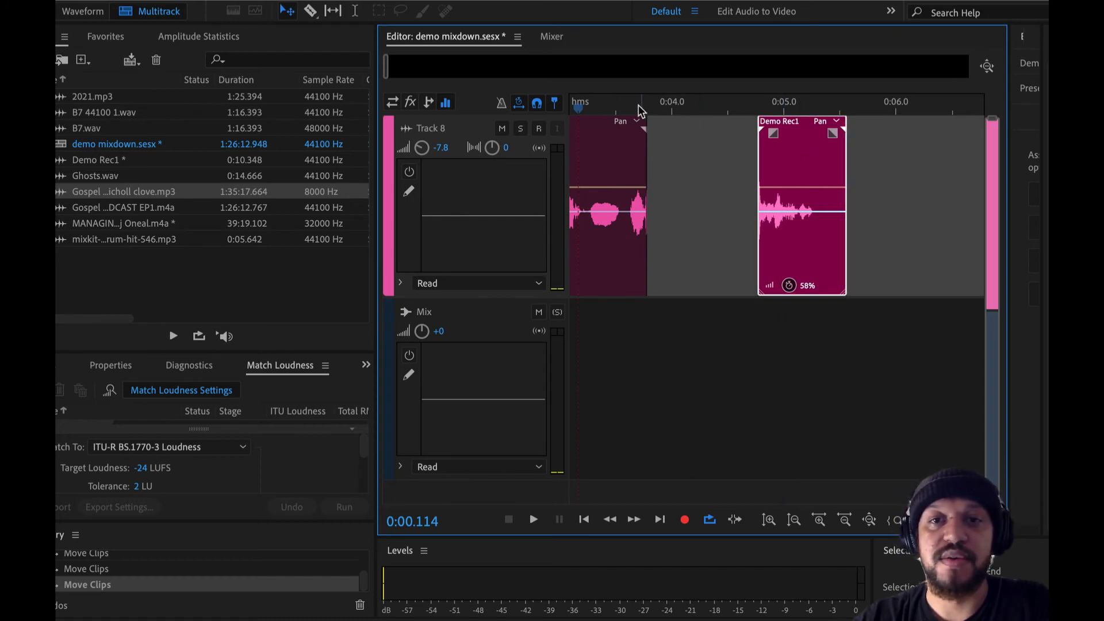
pyautogui.moveTo(611, 107); pyautogui.dragTo(630, 109)
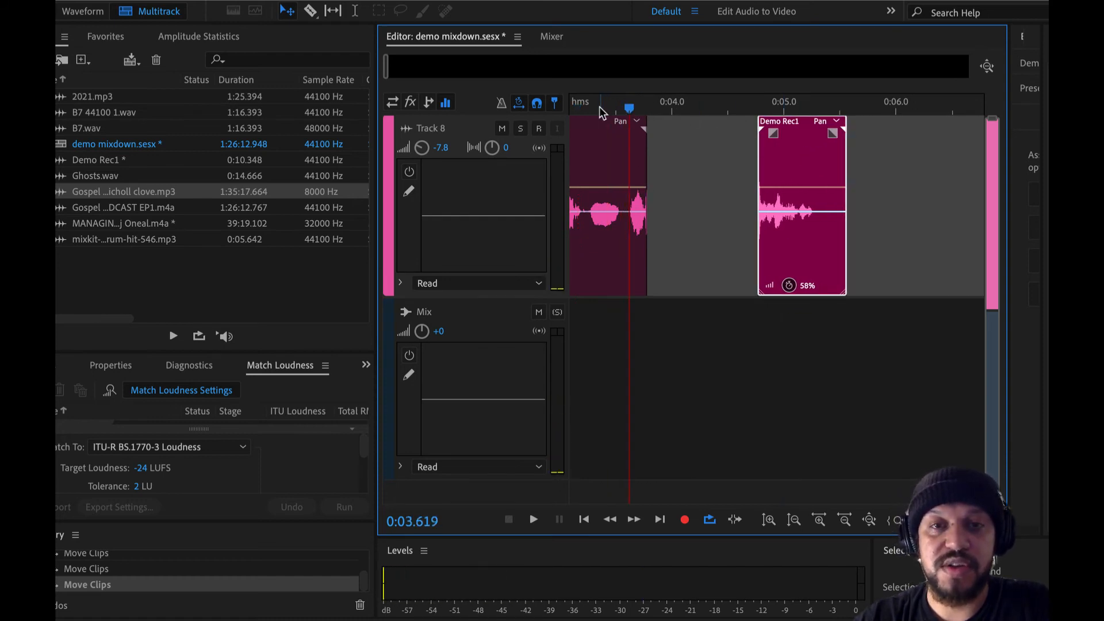
# Step: Play the Demo Rec1 clip from 0:00.716 and add cue markers during playback at 0:02.433, 0:03.747 and 0:04.941
pyautogui.scroll(-4, 599, 105)
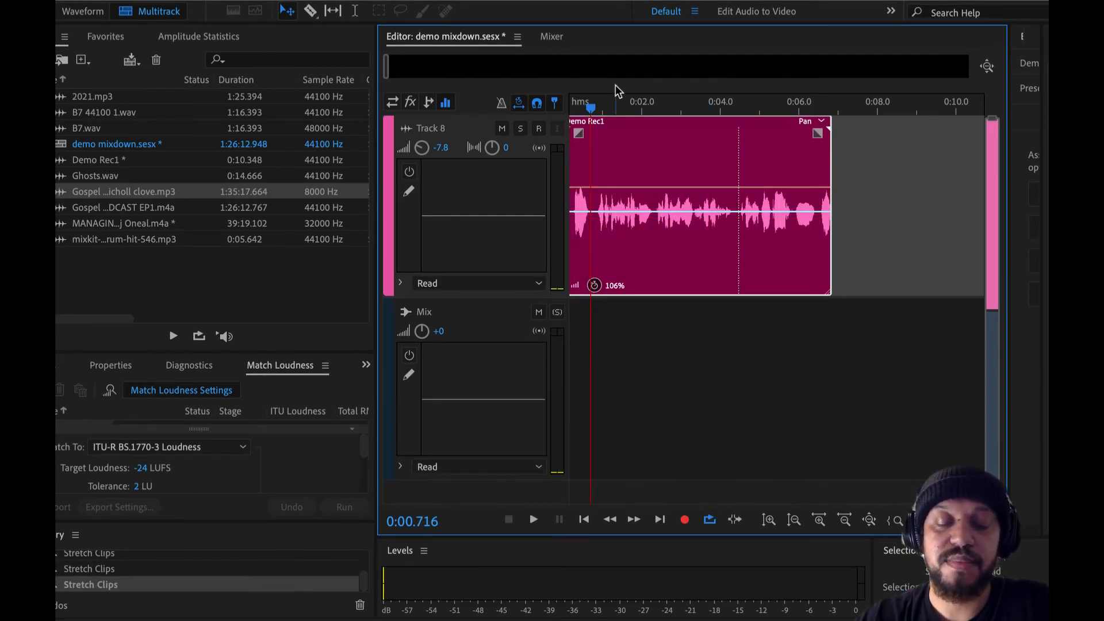
pyautogui.press('space')
pyautogui.press('m')
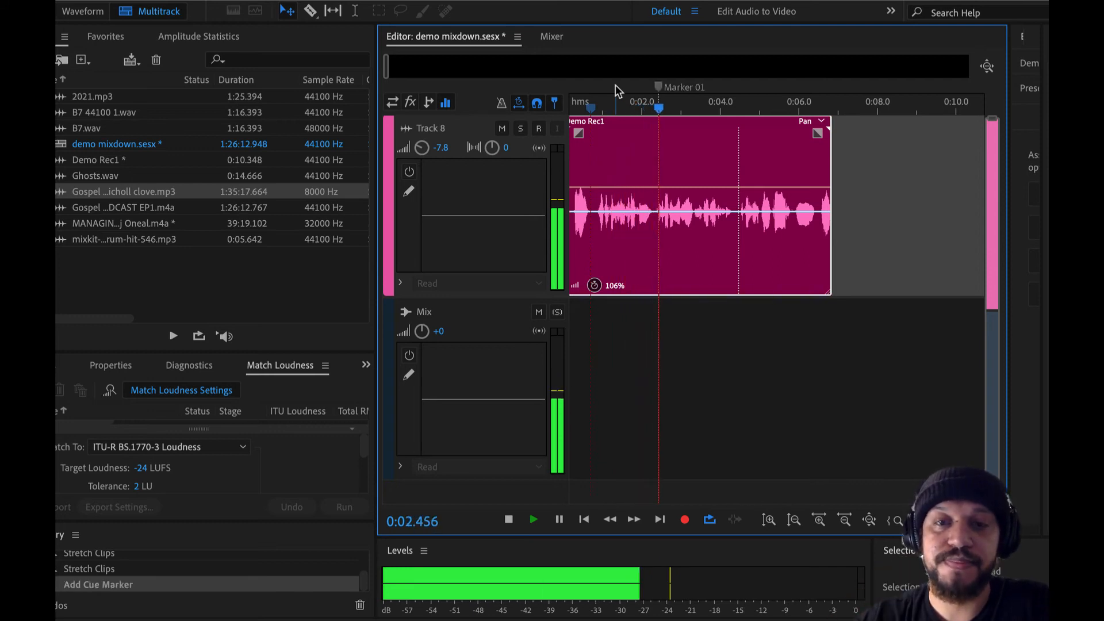
pyautogui.press('m')
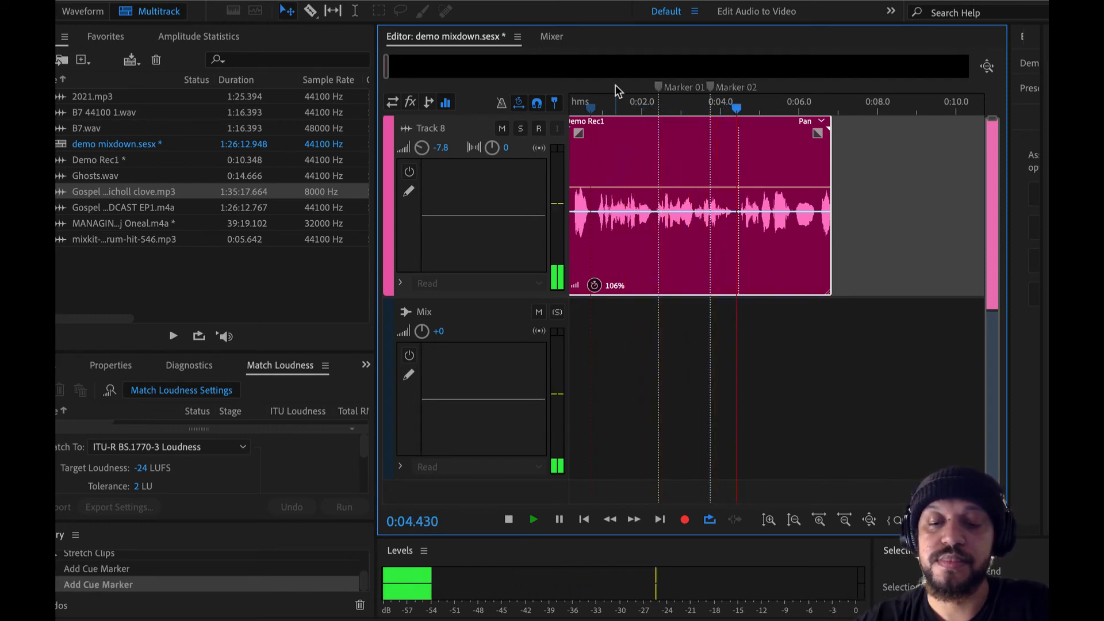
pyautogui.press('m')
pyautogui.press('space')
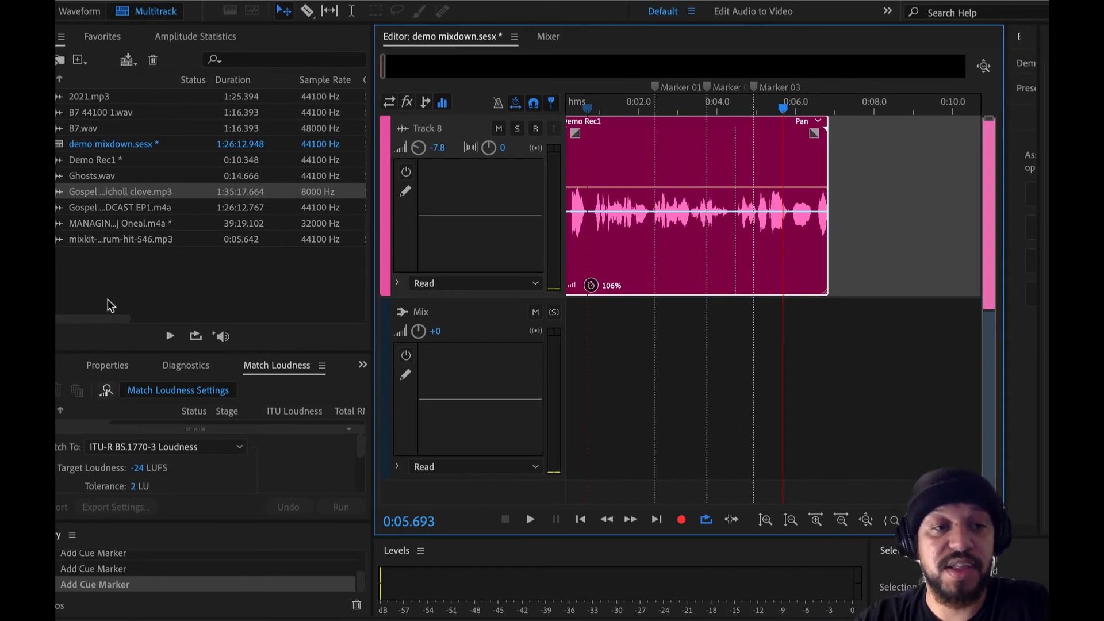
# Step: Display the Markers panel and dock it between Properties and Diagnostics
pyautogui.click(51, 366)
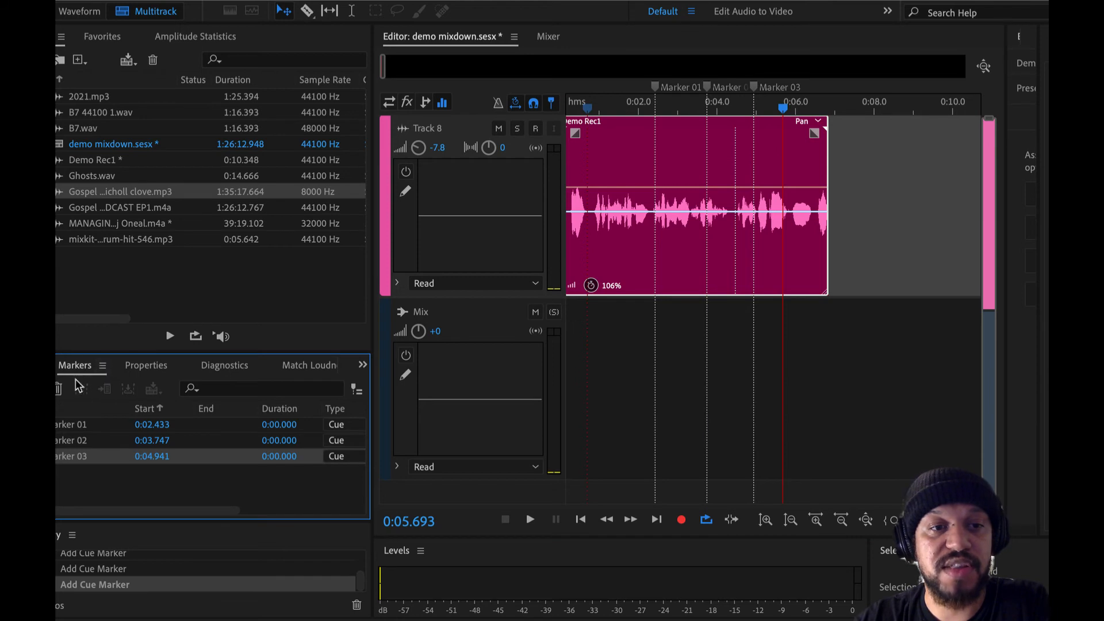
pyautogui.click(492, 1)
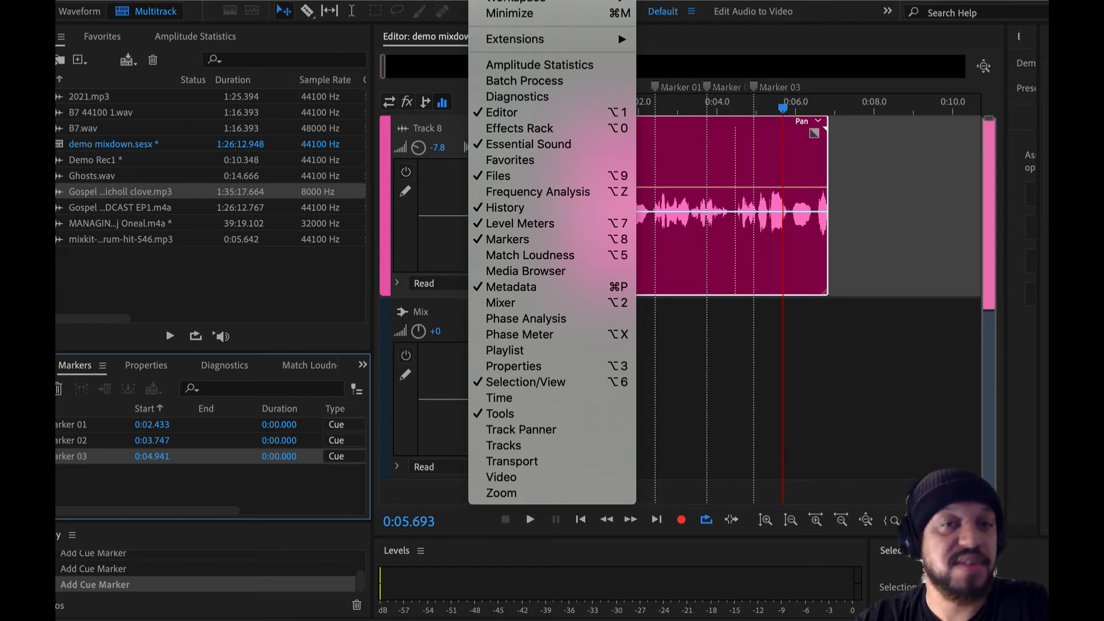
pyautogui.click(257, 246)
pyautogui.click(104, 365)
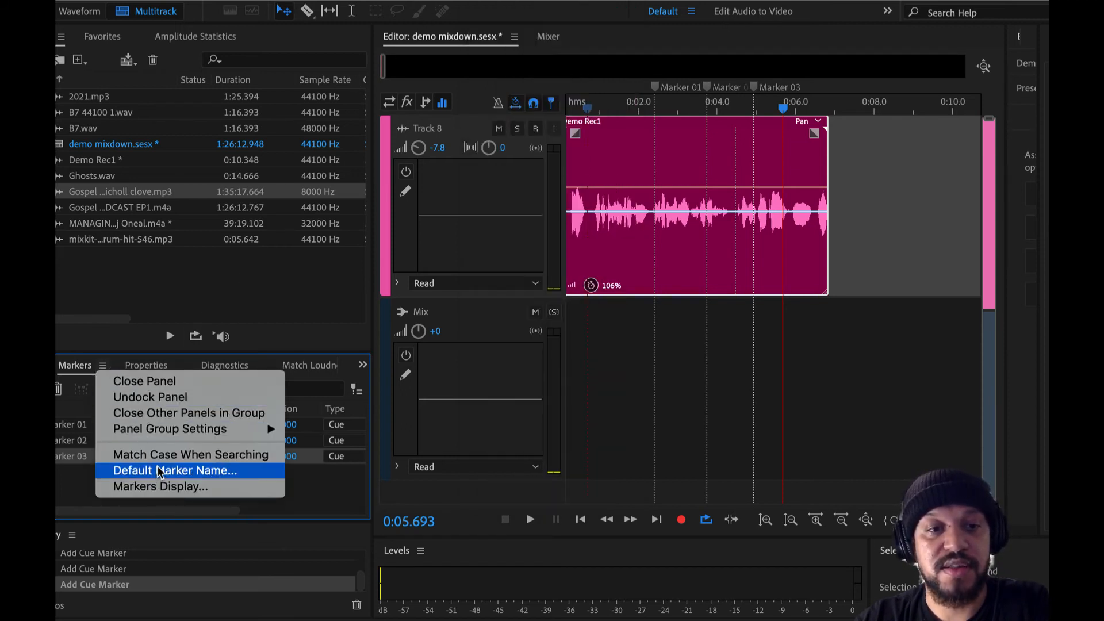
pyautogui.click(171, 401)
pyautogui.moveTo(137, 343); pyautogui.dragTo(214, 370)
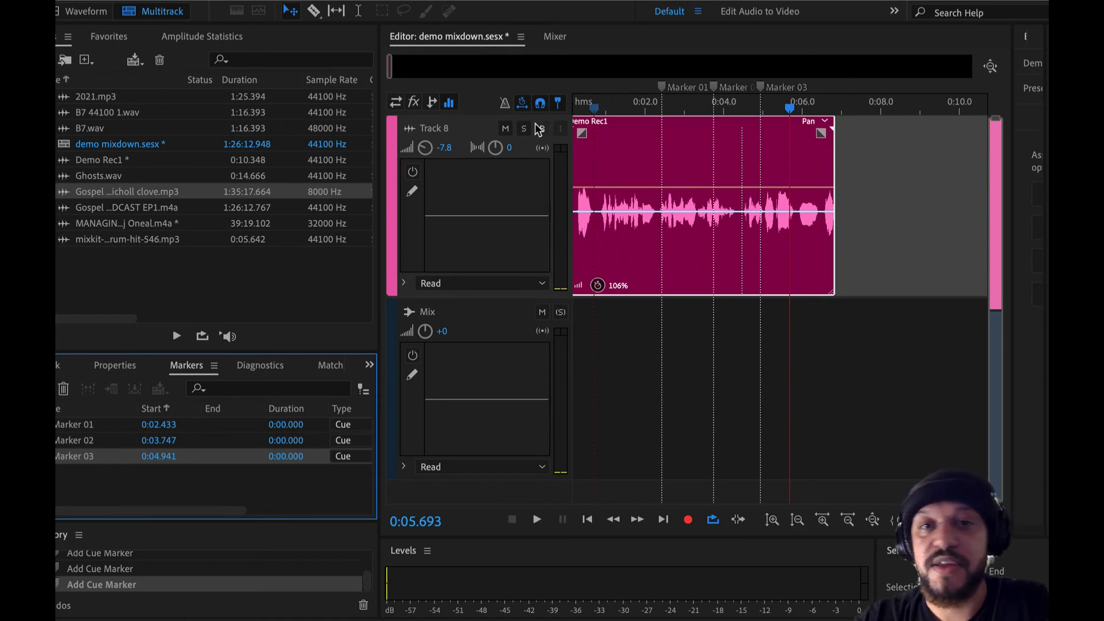
# Step: Rename Marker 01 at 0:02.433 as "noise"
pyautogui.click(71, 426)
pyautogui.doubleClick(70, 426)
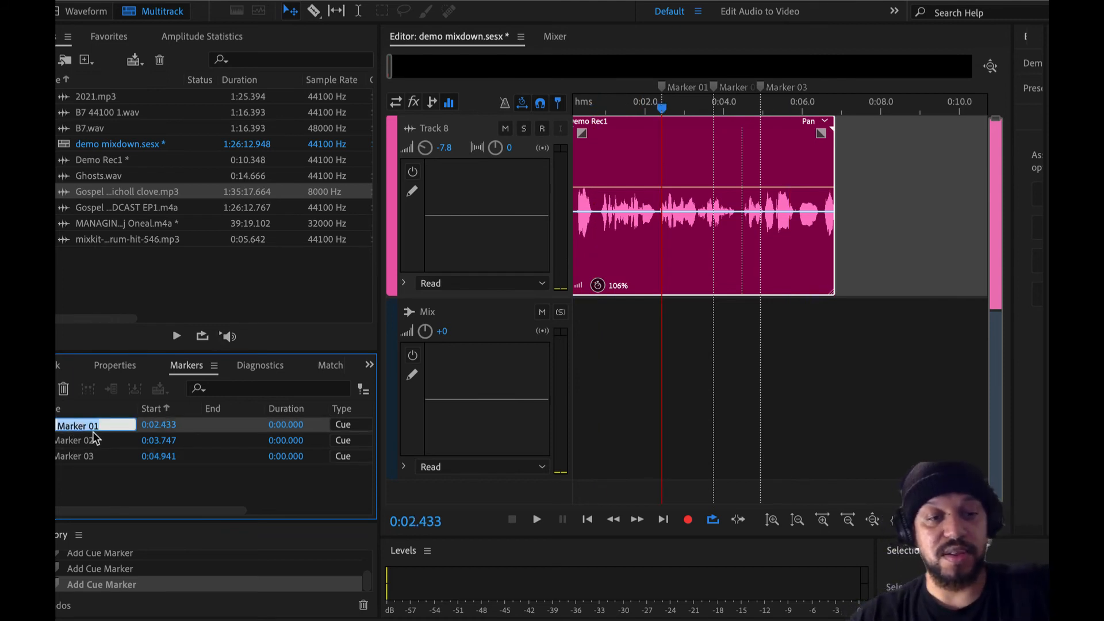
pyautogui.write('noise')
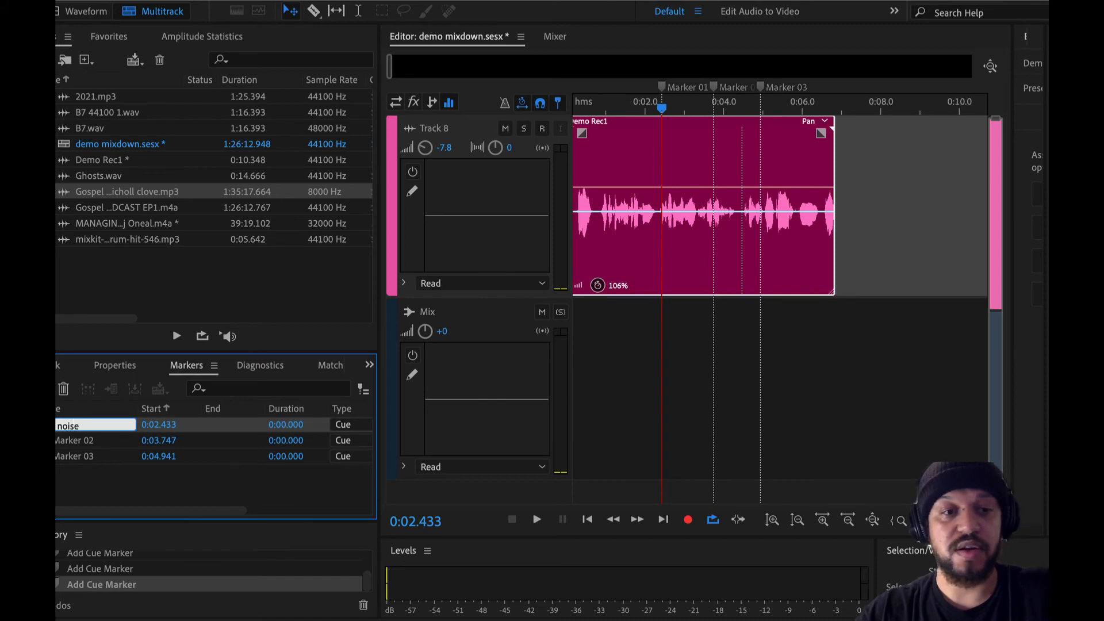
pyautogui.press('Return')
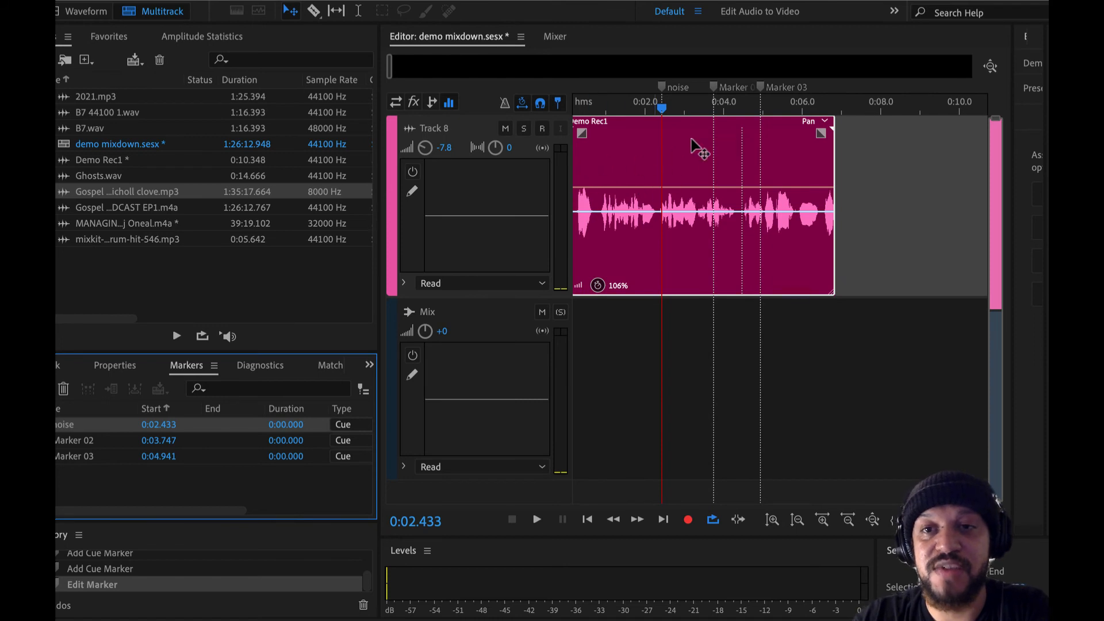
pyautogui.scroll(5, 626, 159)
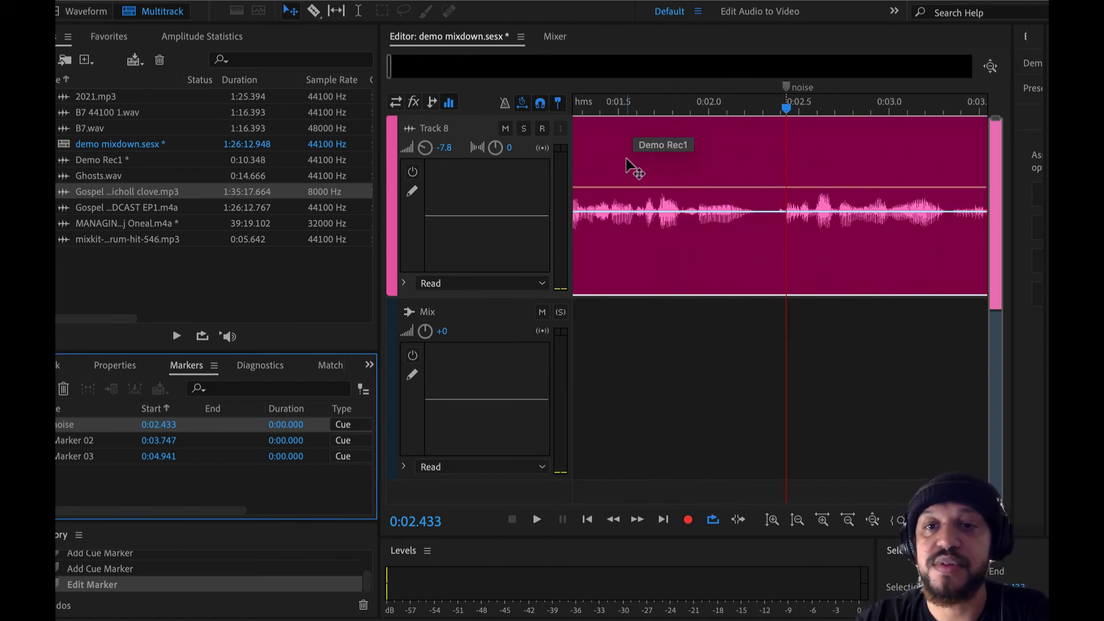
pyautogui.scroll(-5, 627, 159)
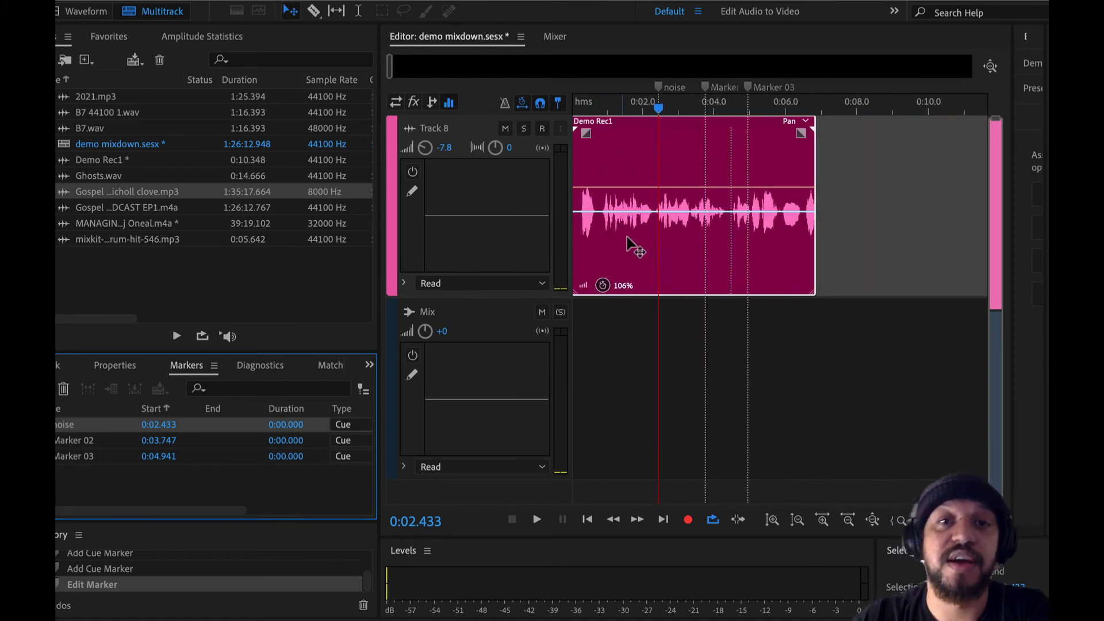
pyautogui.scroll(3, 660, 160)
pyautogui.scroll(-2, 662, 161)
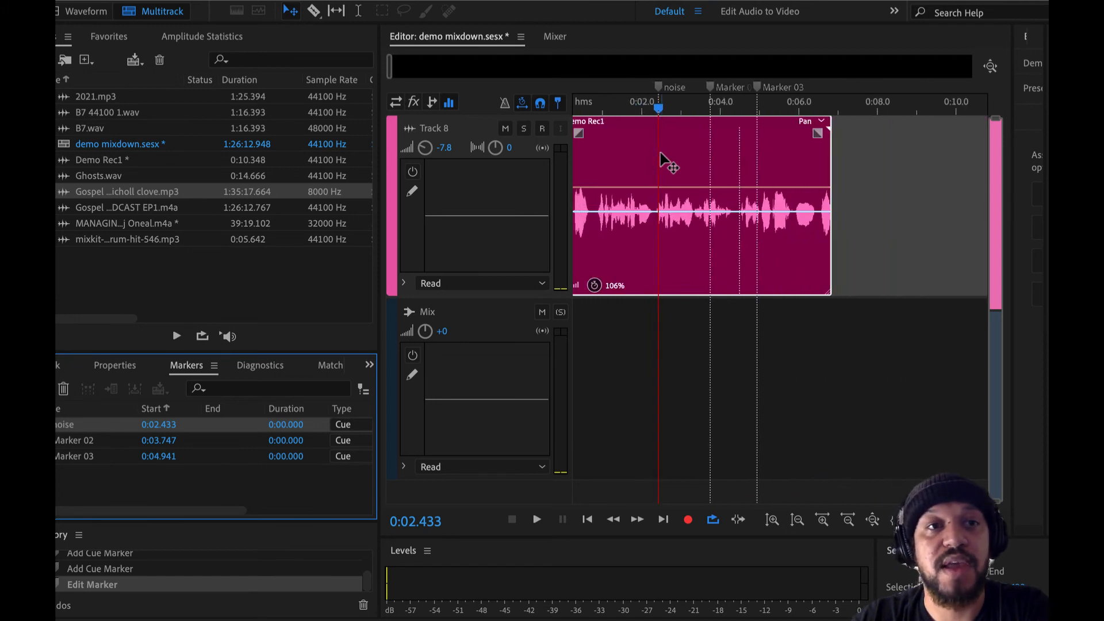
pyautogui.scroll(4, 625, 153)
pyautogui.scroll(-7, 626, 153)
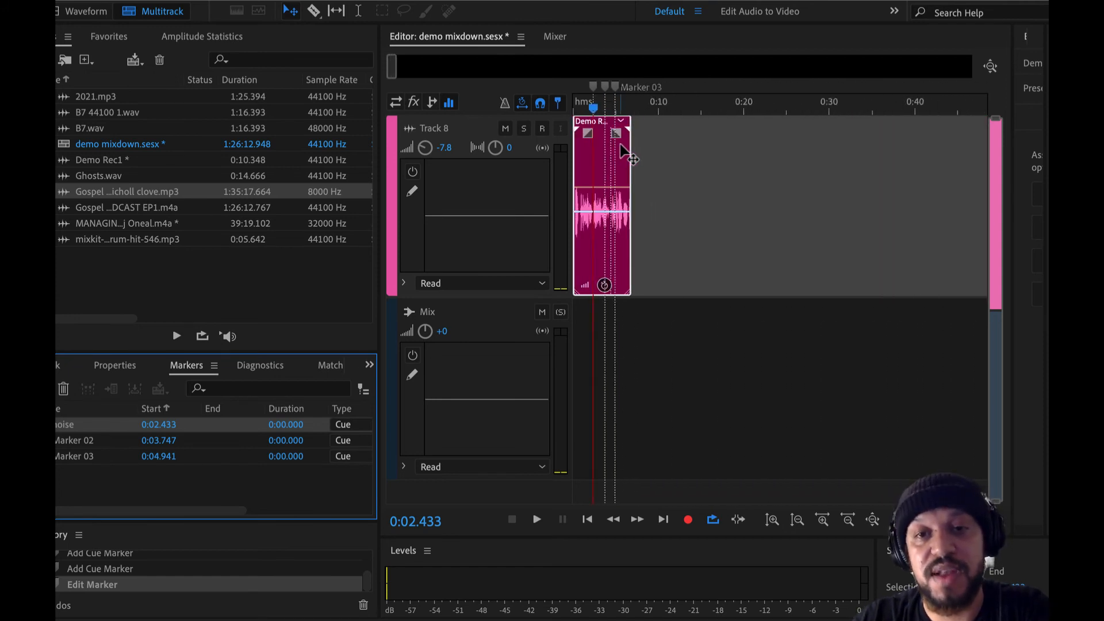
# Step: Split the Demo Rec1 clip with the Razor tool at about 0:03.5 and delete the segment after the cut
pyautogui.scroll(6, 626, 153)
pyautogui.hscroll(-5, 623, 153)
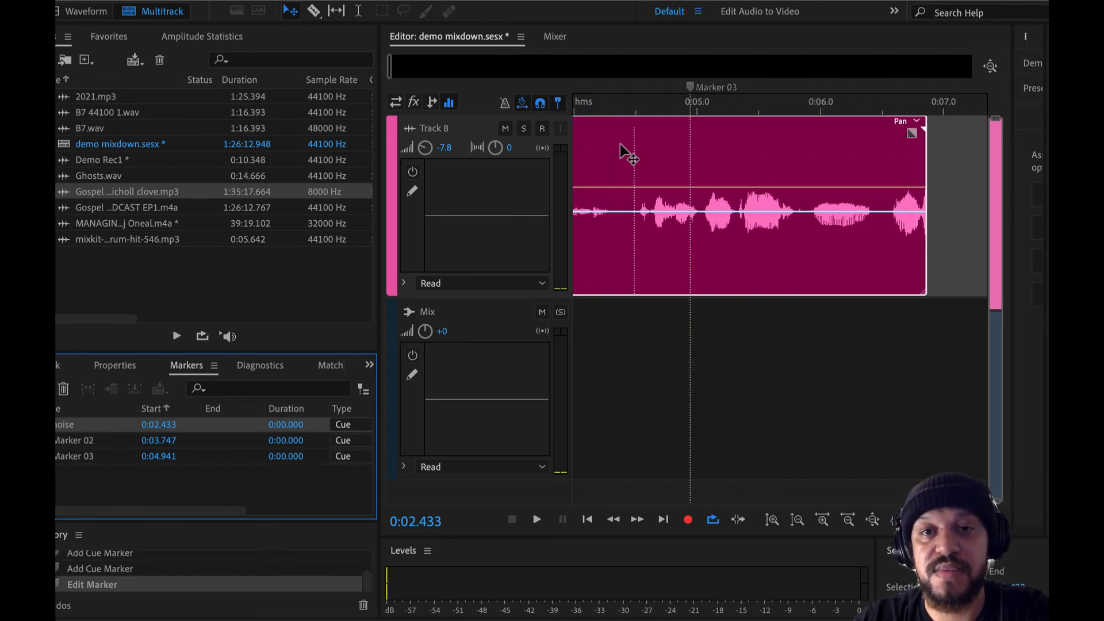
pyautogui.press('r')
pyautogui.click(661, 151)
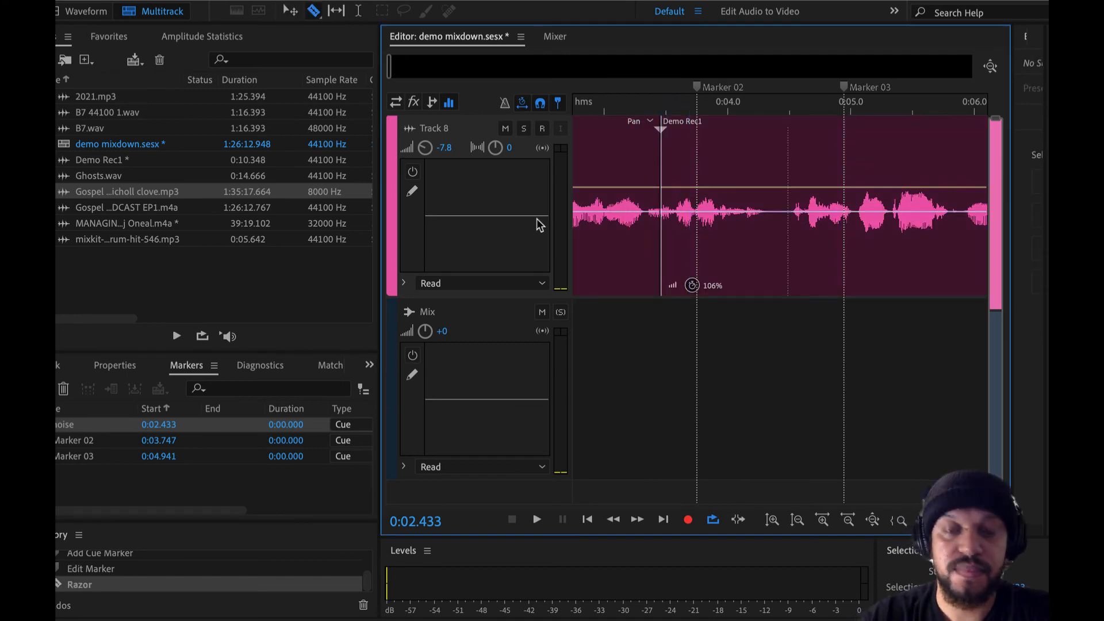
pyautogui.press('v')
pyautogui.click(738, 168)
pyautogui.press('Delete')
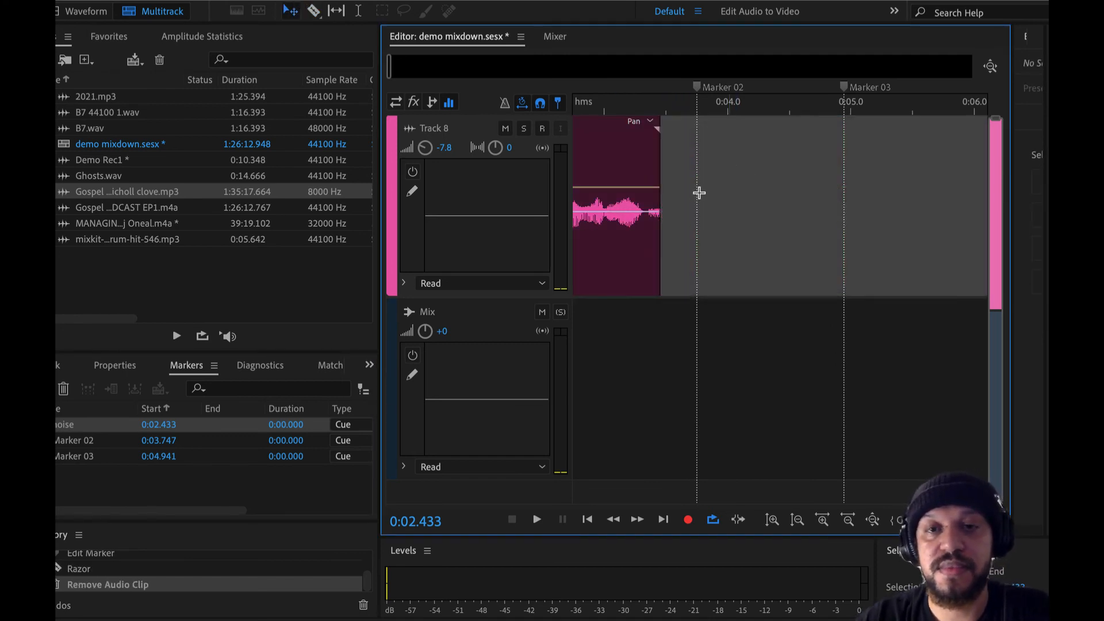
# Step: Restore the deleted audio by extending the end of the remaining Demo Rec1 segment to about 0:07
pyautogui.scroll(-2, 668, 221)
pyautogui.scroll(3, 661, 207)
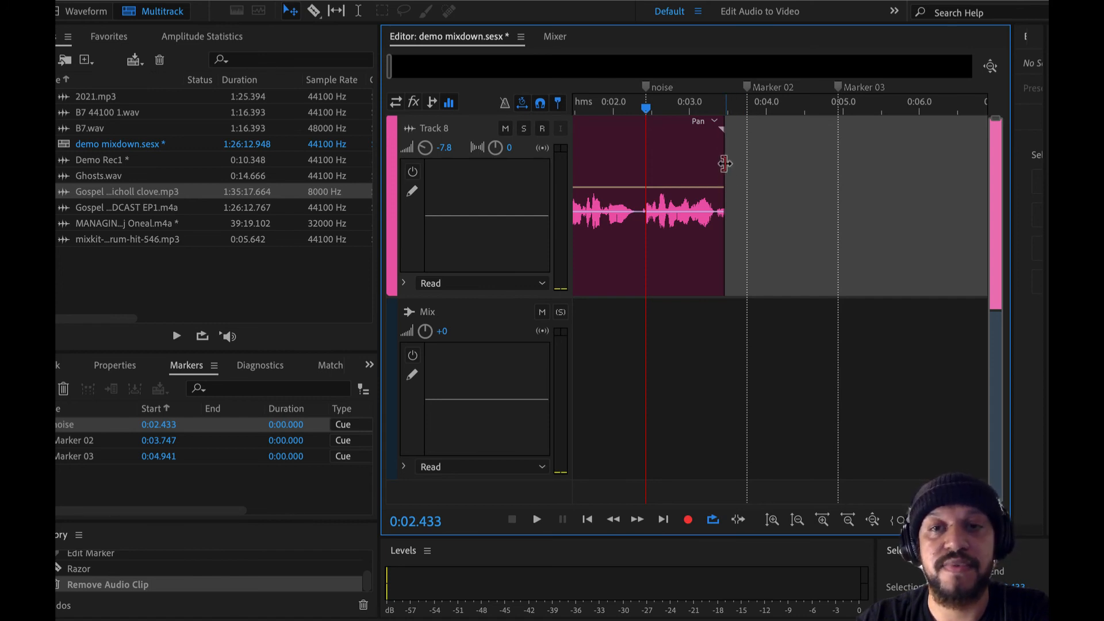
pyautogui.moveTo(724, 163); pyautogui.dragTo(990, 172)
# Step: Razor the Demo Rec1 clip at about 0:03.2 and 0:05.1, then delete the middle segment
pyautogui.press('r')
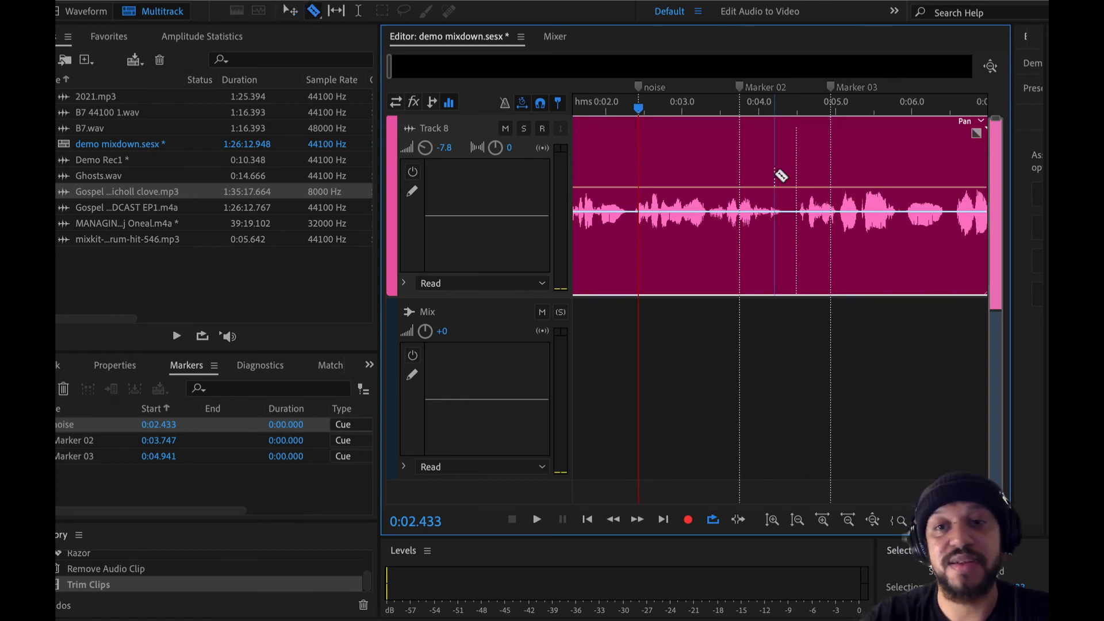
pyautogui.click(698, 168)
pyautogui.click(840, 162)
pyautogui.press('v')
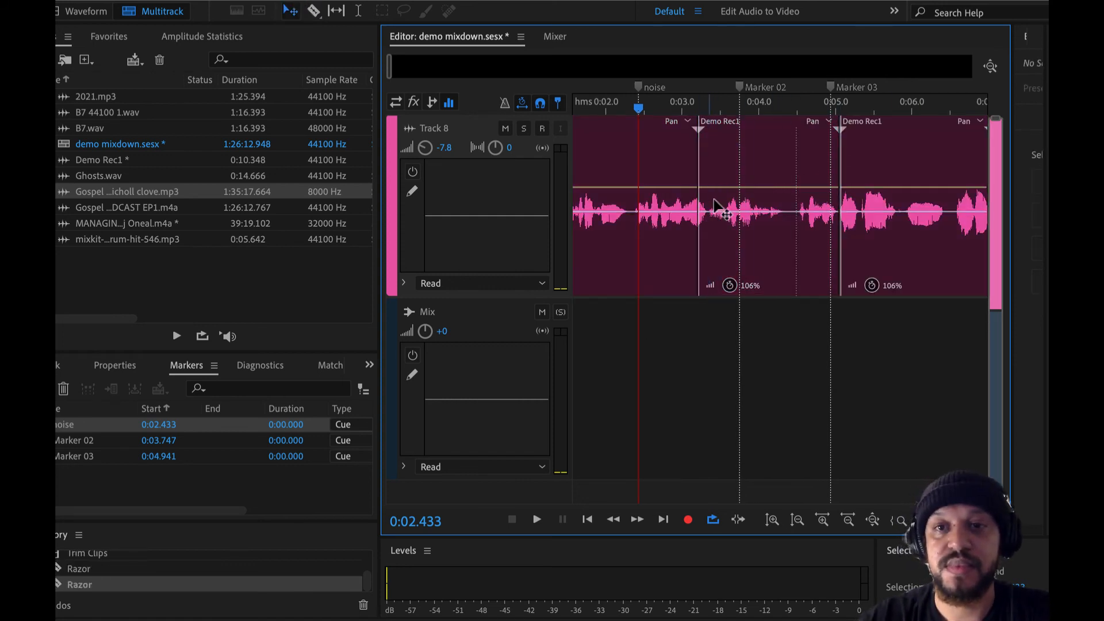
pyautogui.click(773, 166)
pyautogui.press('Delete')
# Step: Extend the first Demo Rec1 segment across the gap to its full length of about 11 seconds, removing the leftover segment
pyautogui.click(697, 165)
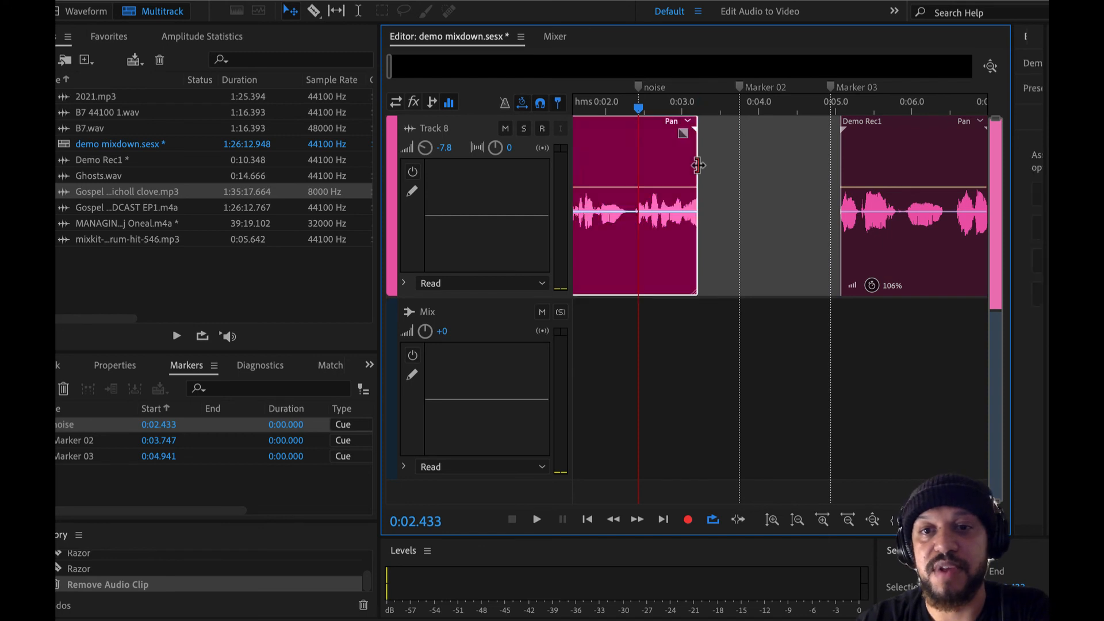
pyautogui.moveTo(698, 165); pyautogui.dragTo(971, 174)
pyautogui.press('Delete')
pyautogui.scroll(-3, 734, 288)
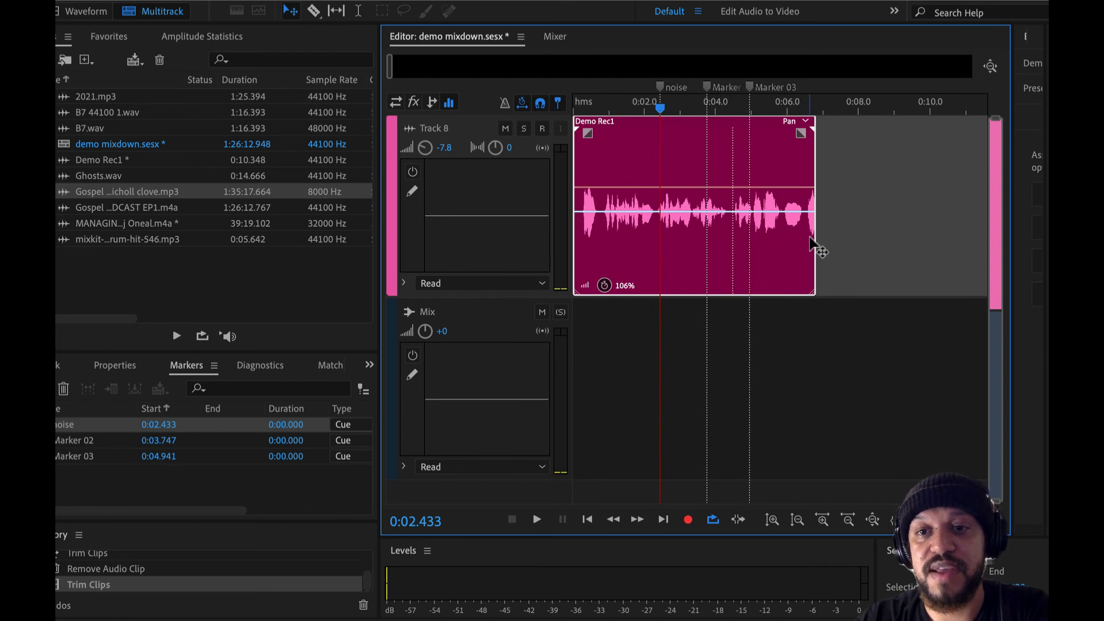
pyautogui.moveTo(810, 245); pyautogui.dragTo(956, 266)
pyautogui.scroll(-3, 670, 258)
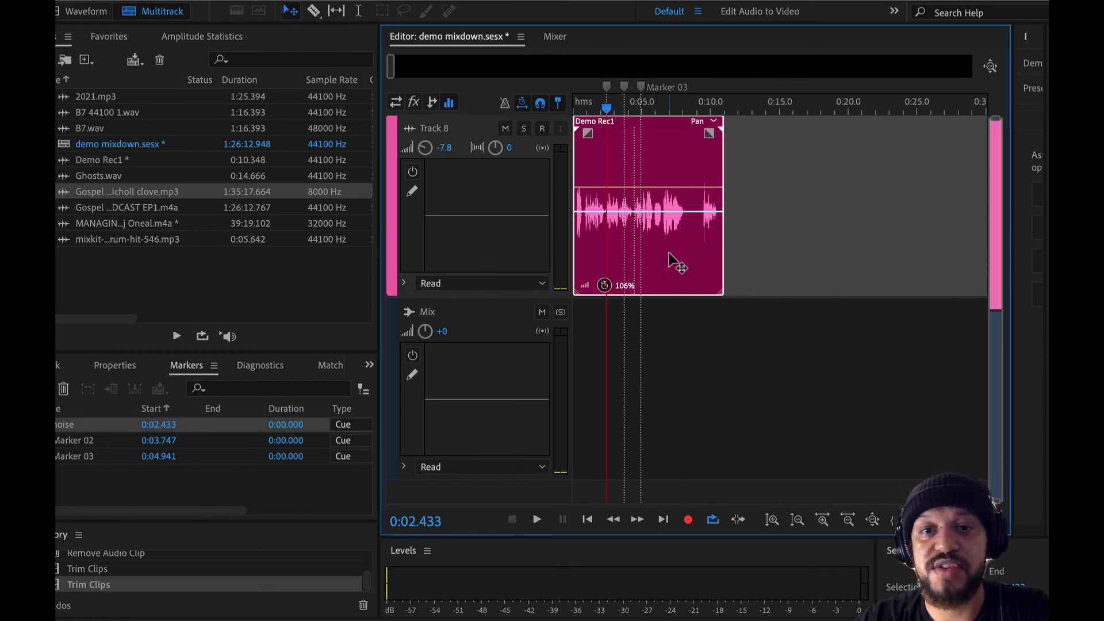
pyautogui.moveTo(722, 223); pyautogui.dragTo(842, 208)
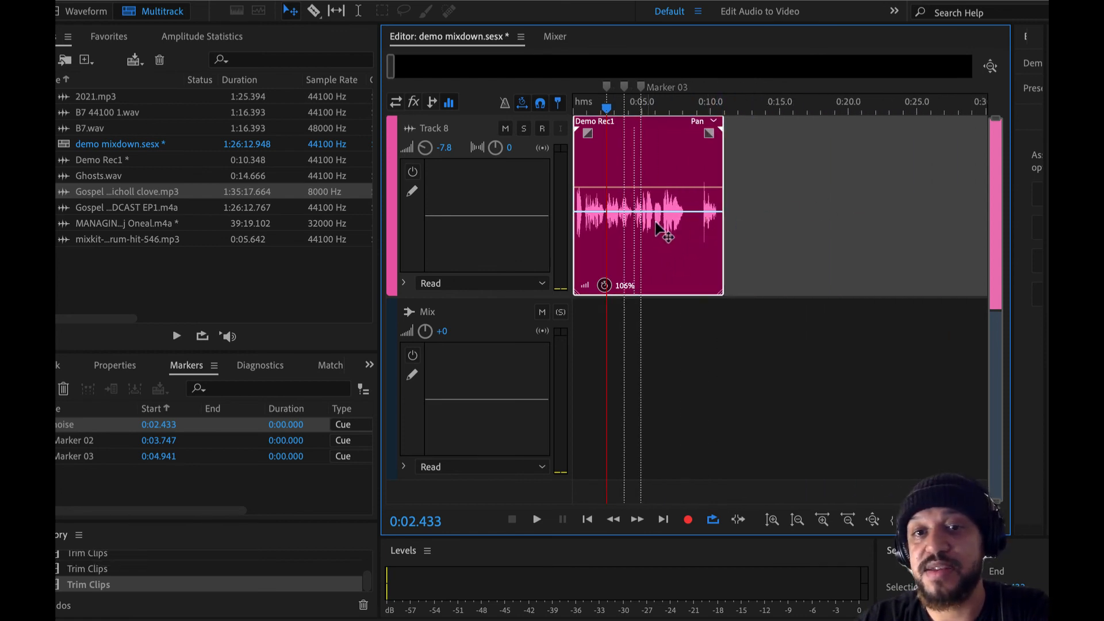
pyautogui.moveTo(657, 230); pyautogui.dragTo(661, 246)
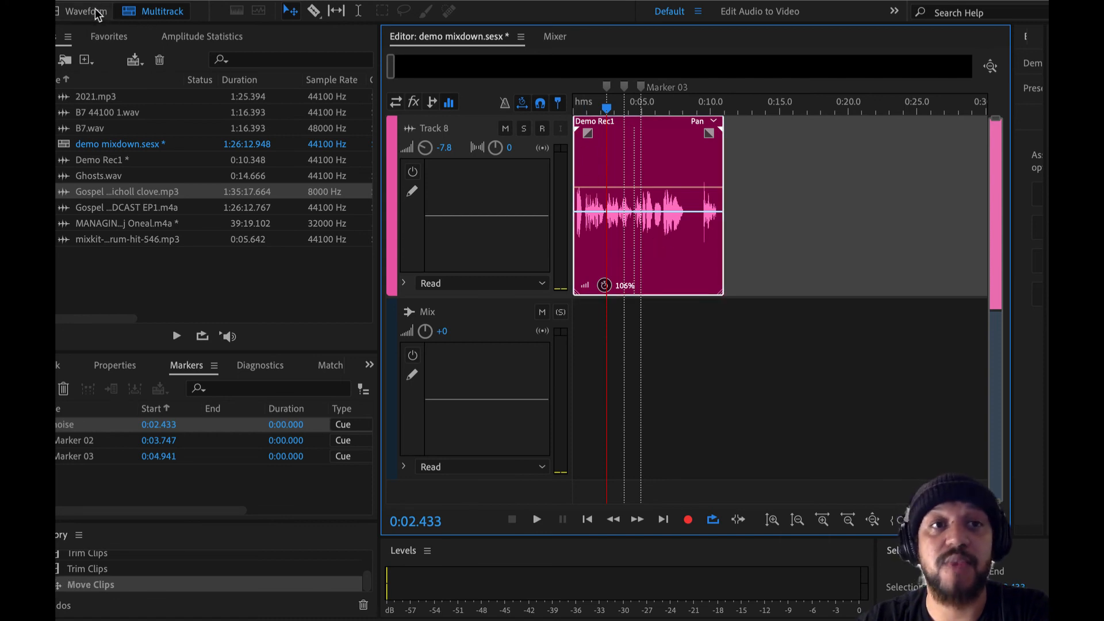
# Step: Open Demo Rec1 in the Waveform editor and delete the audio from the start to Marker 01 at 0:04.226
pyautogui.click(107, 148)
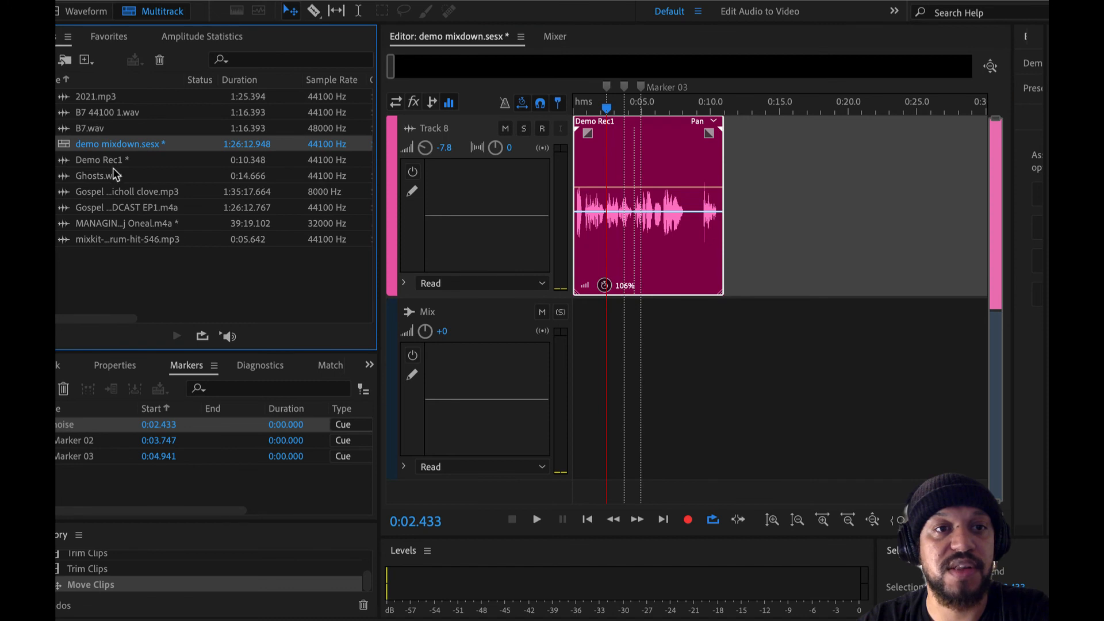
pyautogui.doubleClick(106, 162)
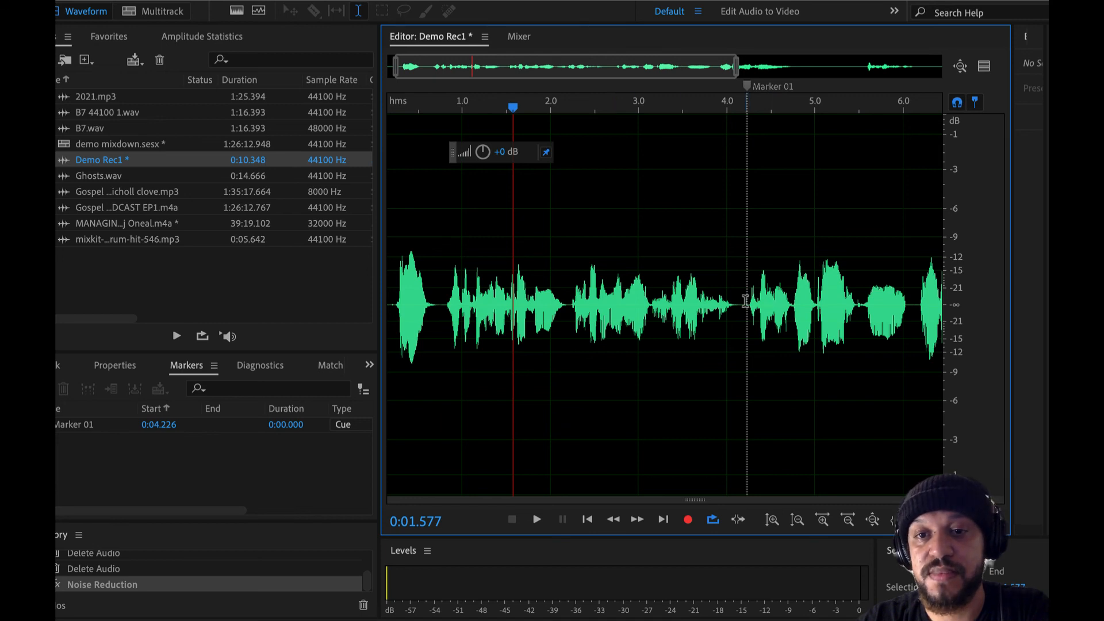
pyautogui.moveTo(745, 301); pyautogui.dragTo(309, 296)
pyautogui.press('Delete')
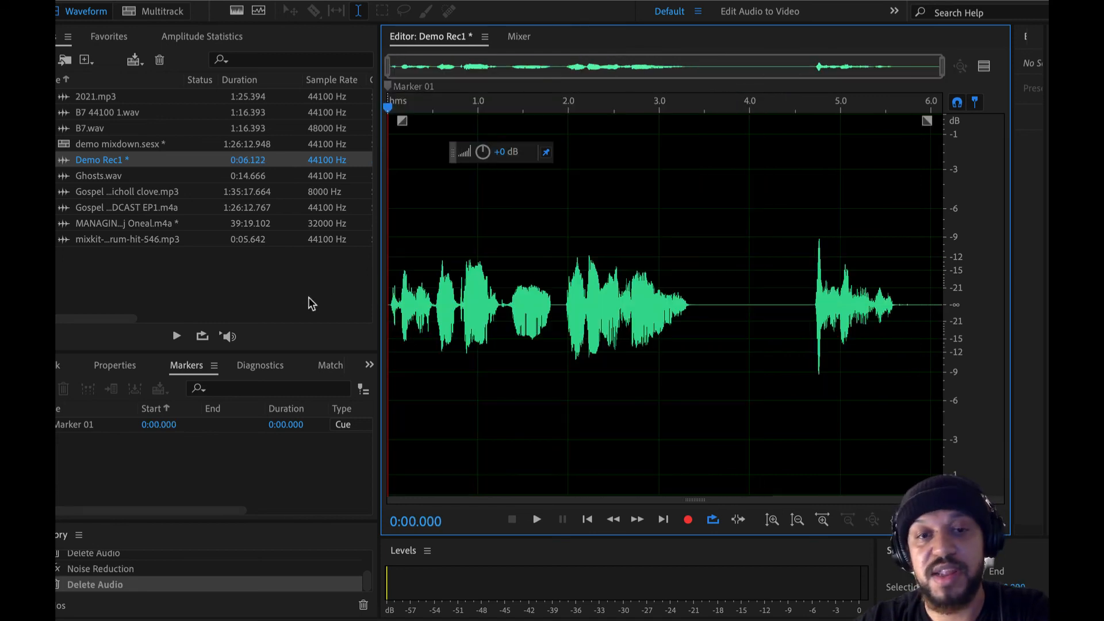
# Step: Play the remaining waveform briefly and delete everything from 0:01.290 to the end
pyautogui.press('space')
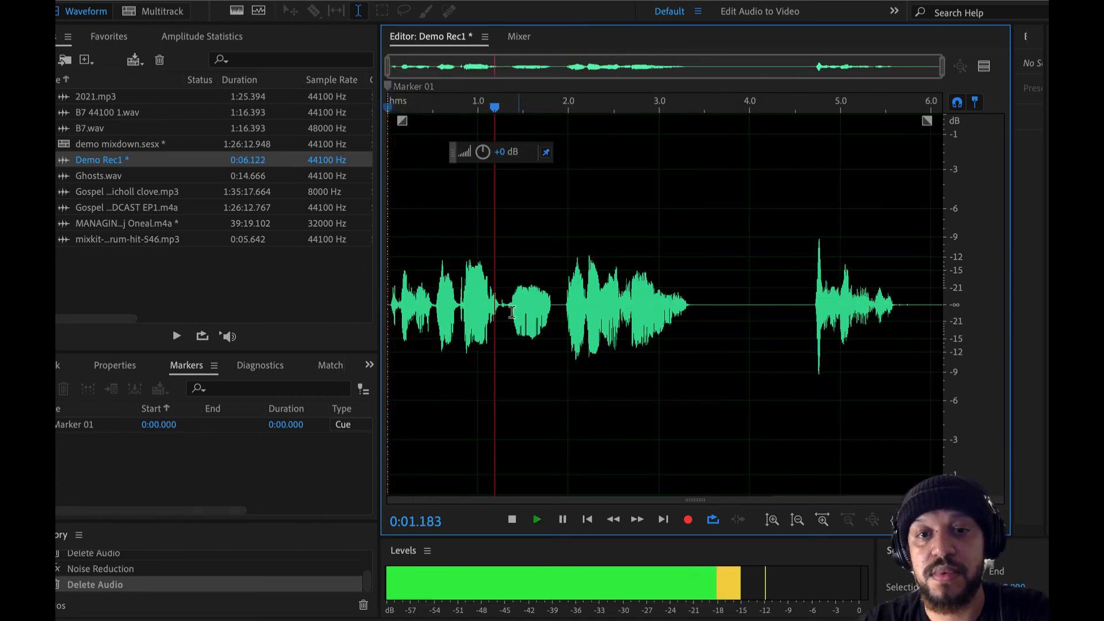
pyautogui.press('space')
pyautogui.moveTo(504, 299); pyautogui.dragTo(999, 287)
pyautogui.press('Delete')
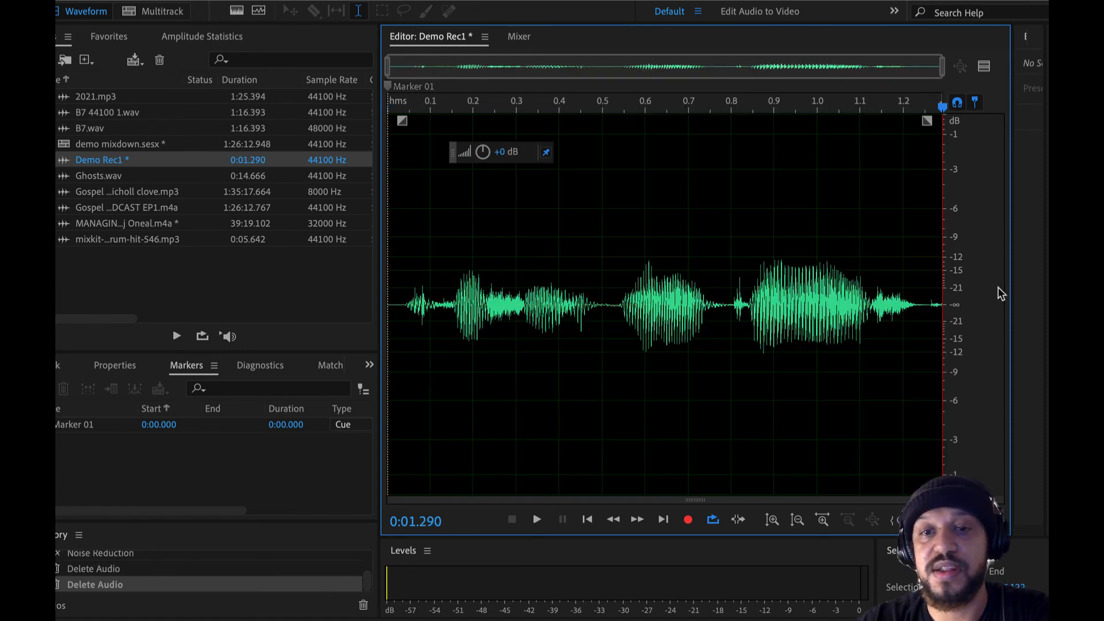
# Step: Dismiss the Demo Rec1 clip's warning in the multitrack session and try to recover the removed audio by extending the clip's end
pyautogui.click(158, 10)
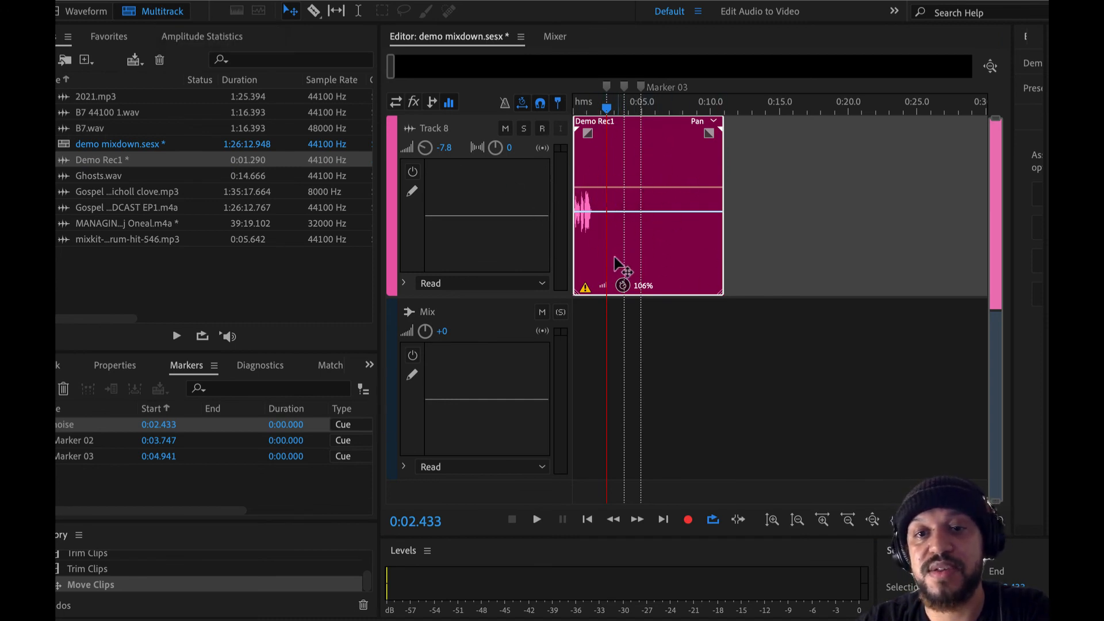
pyautogui.click(585, 291)
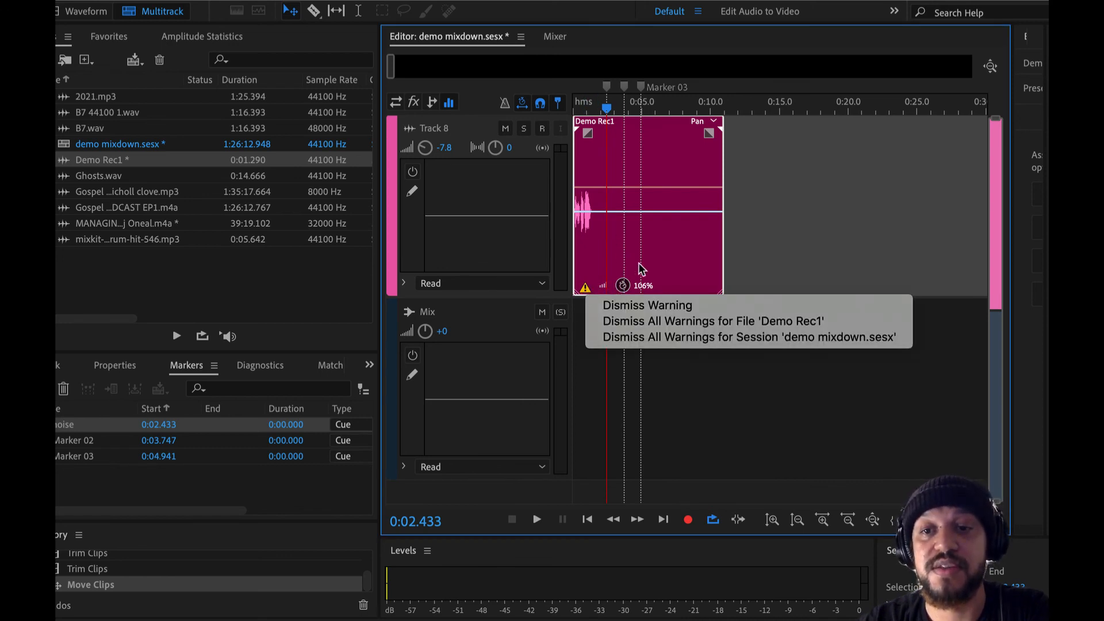
pyautogui.click(644, 306)
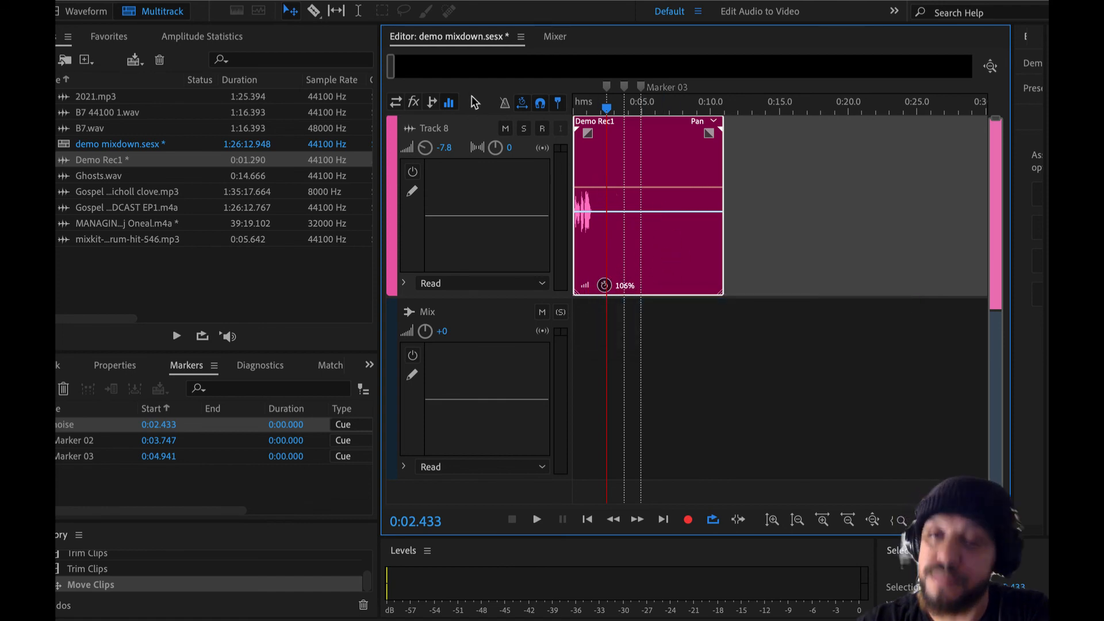
pyautogui.moveTo(723, 184); pyautogui.dragTo(719, 185)
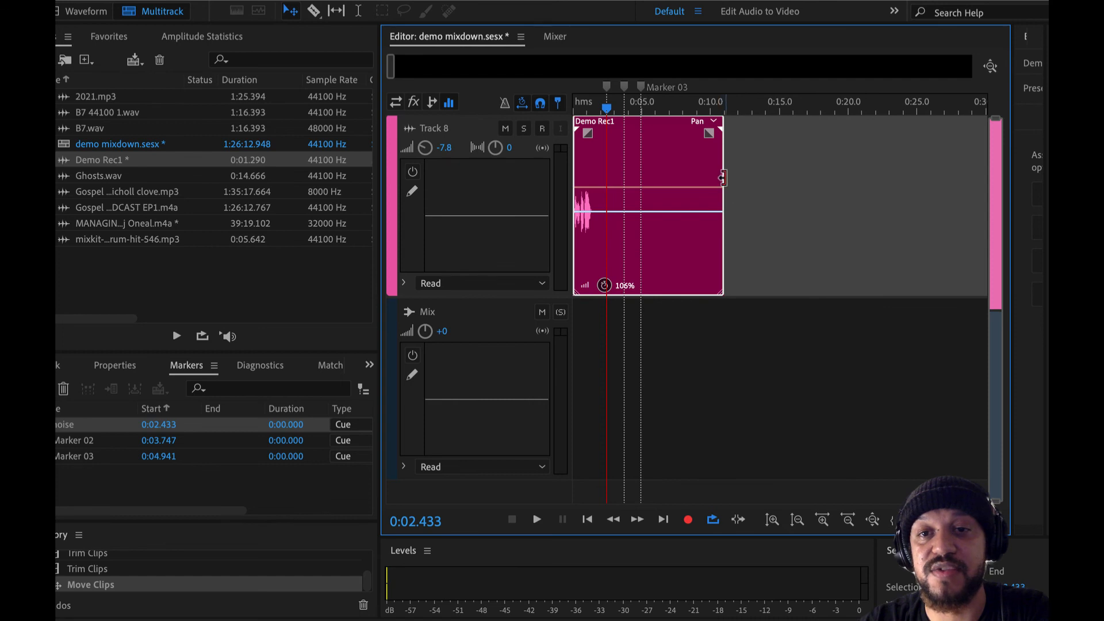
pyautogui.moveTo(633, 243); pyautogui.dragTo(804, 197)
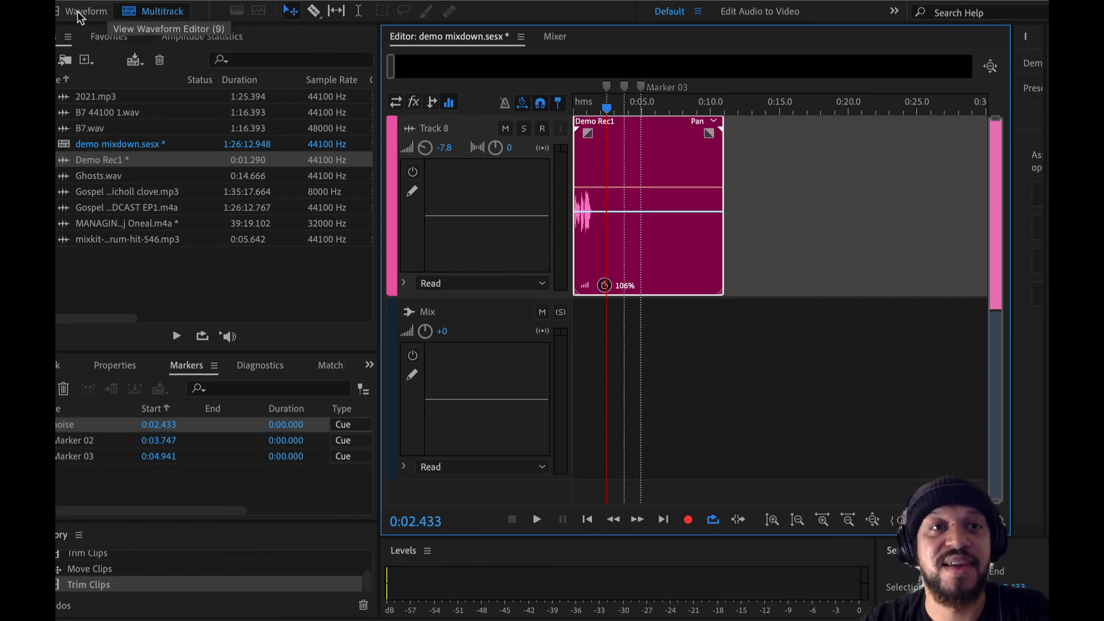
# Step: Return to the Demo Rec1 waveform and undo the last two audio deletions
pyautogui.click(99, 14)
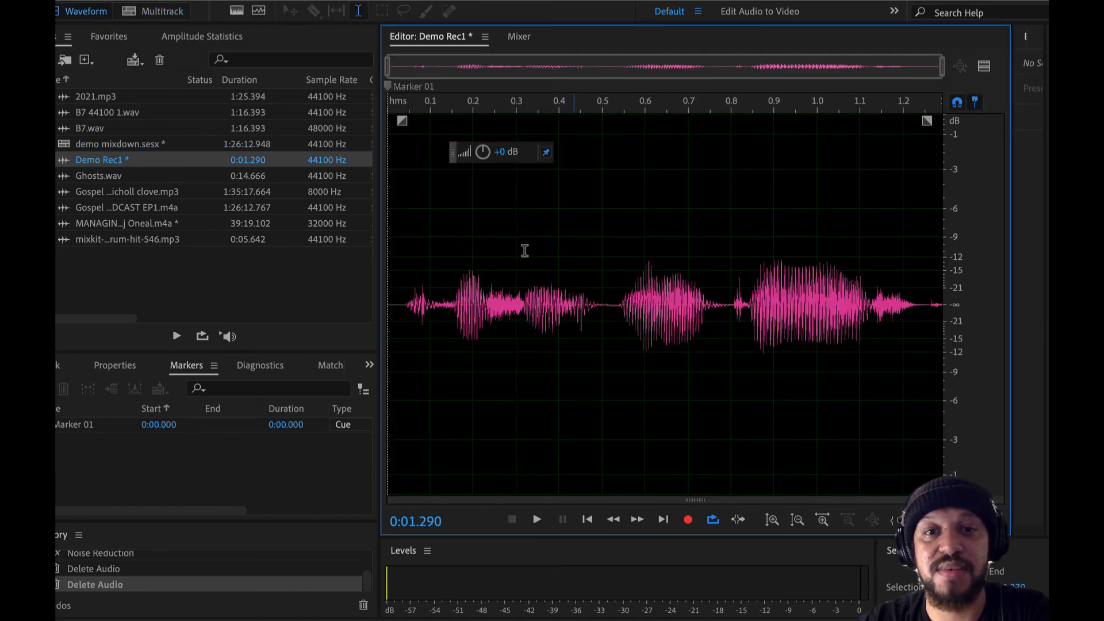
pyautogui.hotkey('ctrl', 'z')
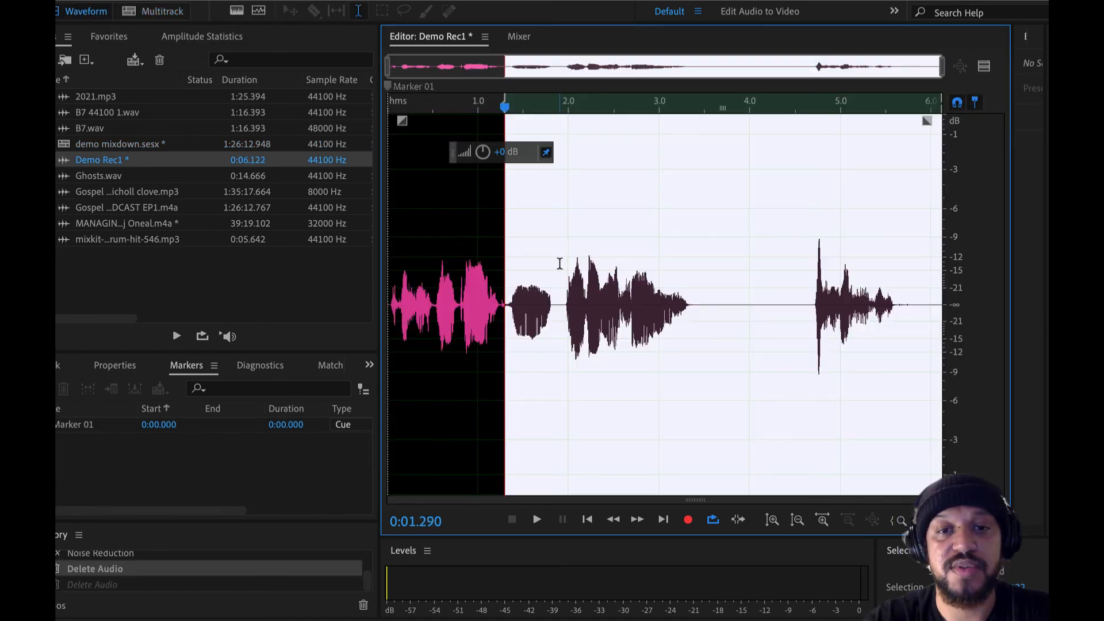
pyautogui.hotkey('ctrl', 'z')
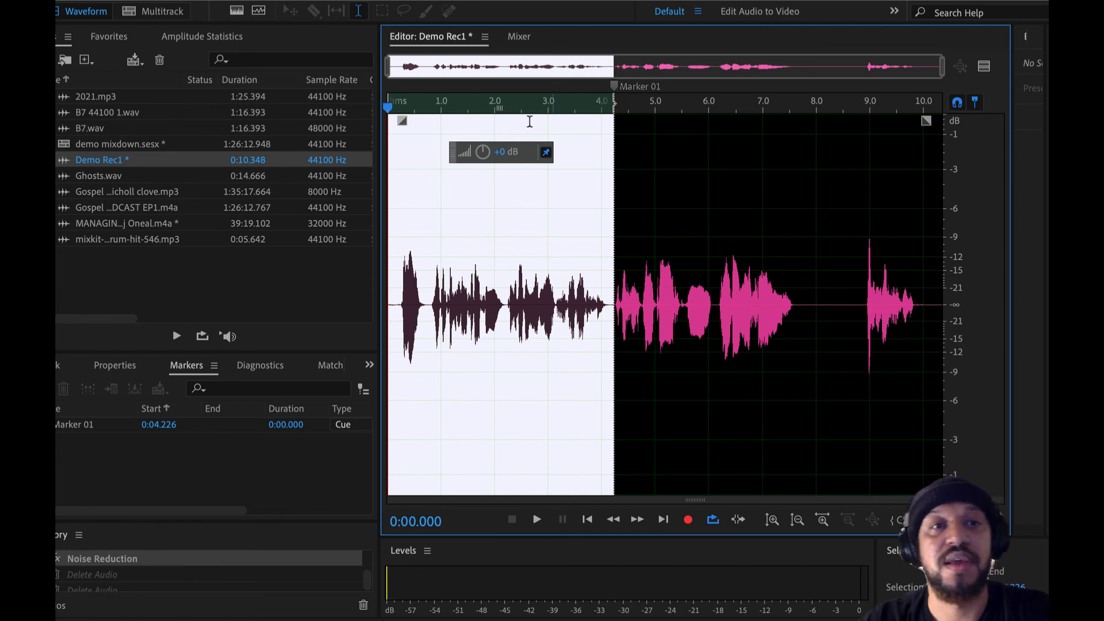
# Step: Switch back to the multitrack session and dismiss the warning on the Demo Rec1 clip
pyautogui.click(171, 11)
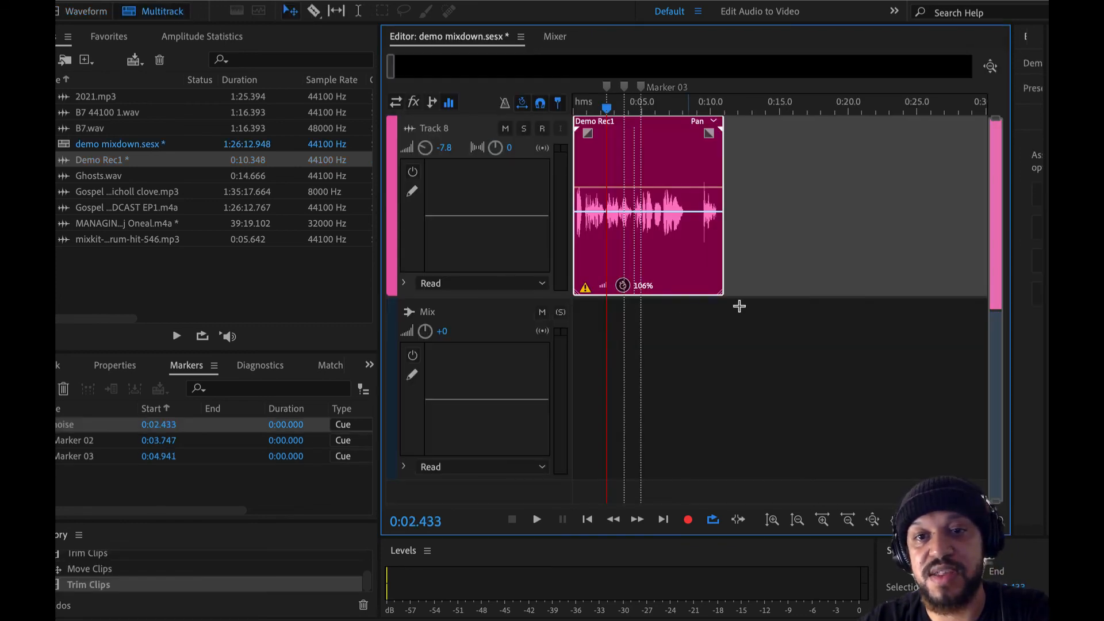
pyautogui.scroll(3, 629, 262)
pyautogui.hscroll(-2, 630, 262)
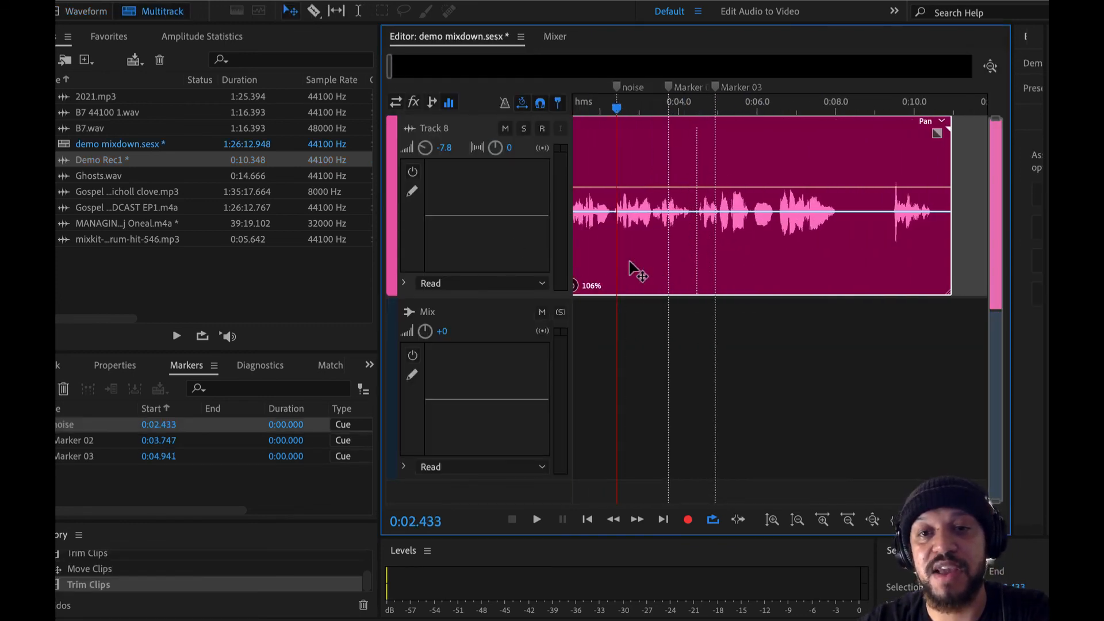
pyautogui.hscroll(-2, 631, 264)
pyautogui.click(583, 289)
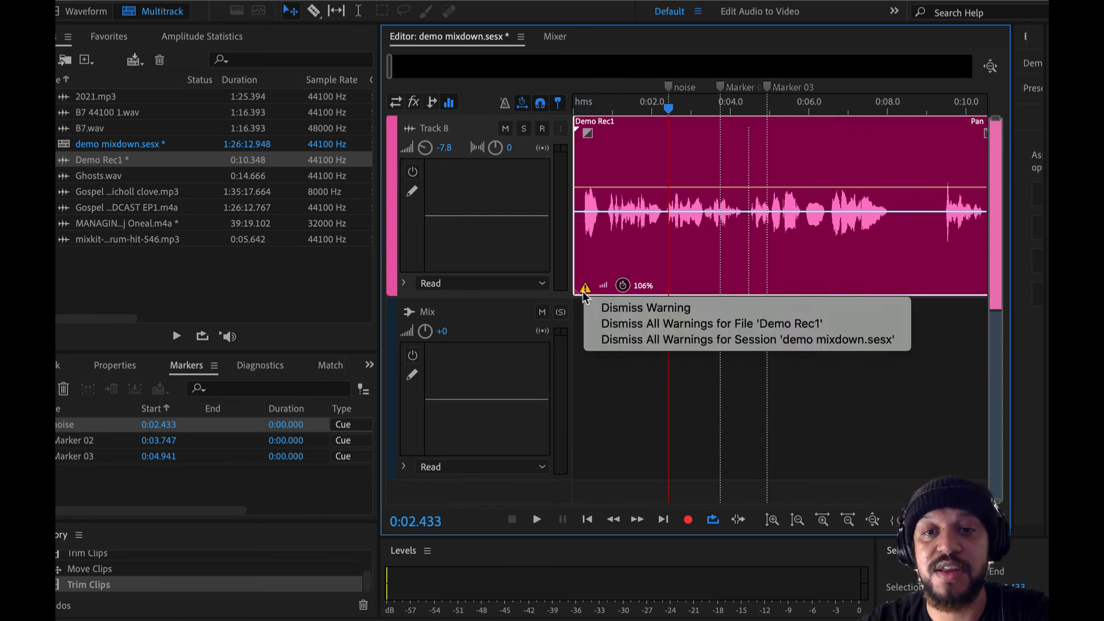
pyautogui.click(633, 305)
pyautogui.scroll(-2, 676, 256)
pyautogui.scroll(-3, 672, 250)
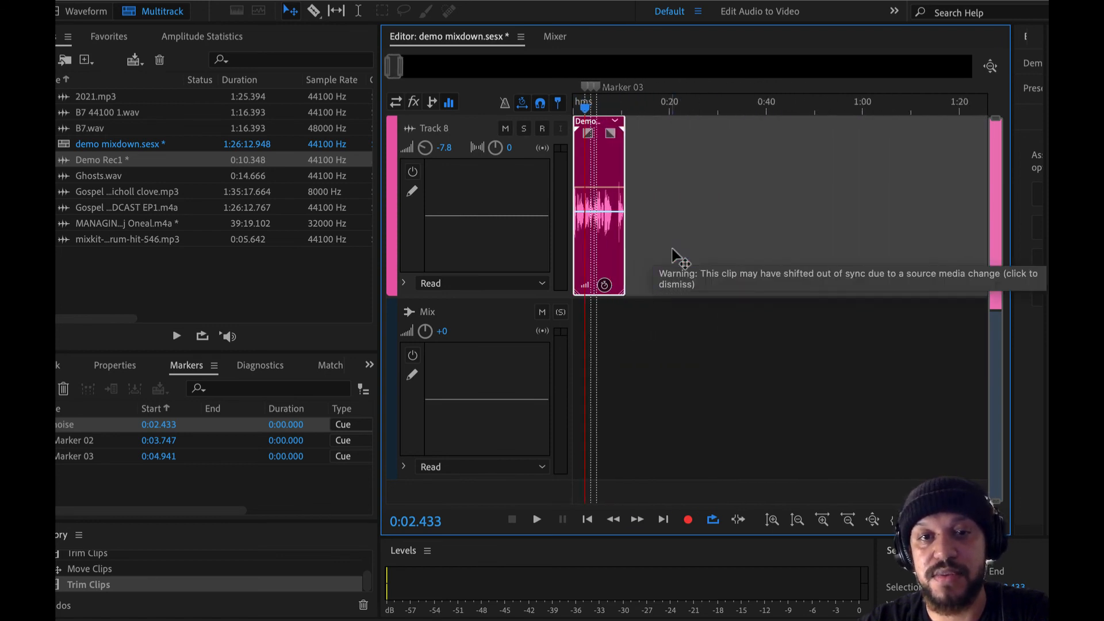
pyautogui.scroll(4, 614, 195)
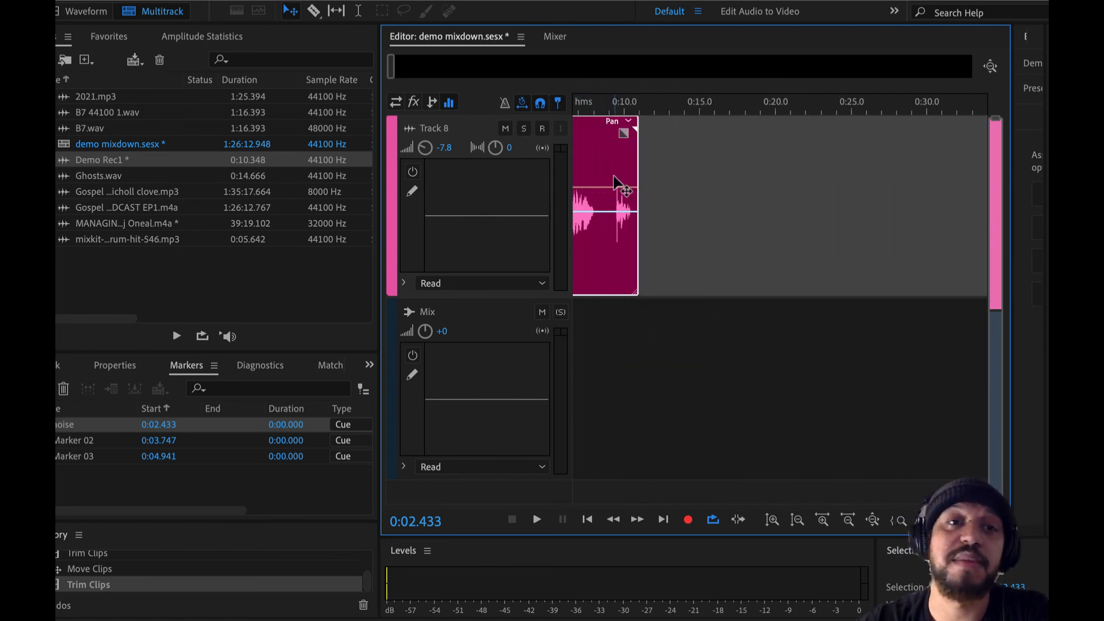
pyautogui.hscroll(-3, 614, 183)
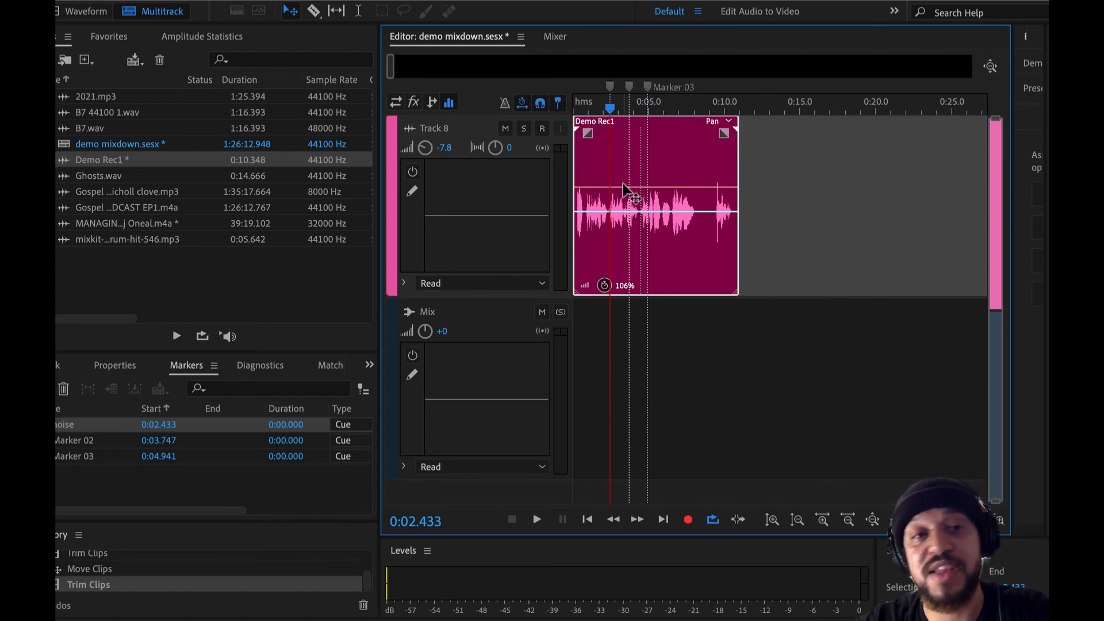
pyautogui.scroll(4, 626, 190)
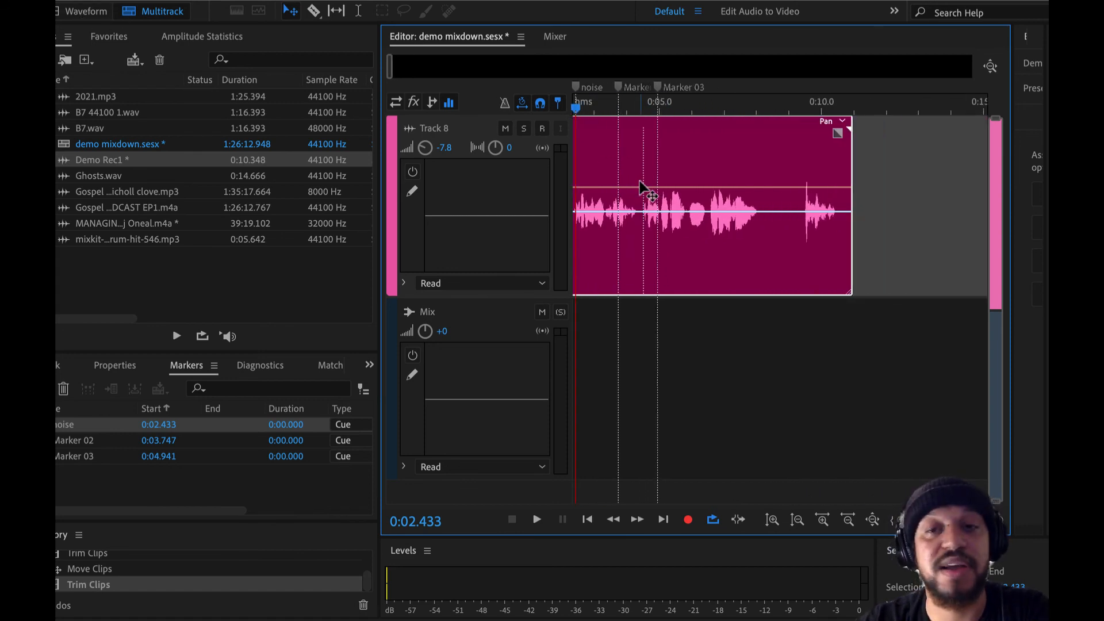
pyautogui.scroll(-3, 640, 187)
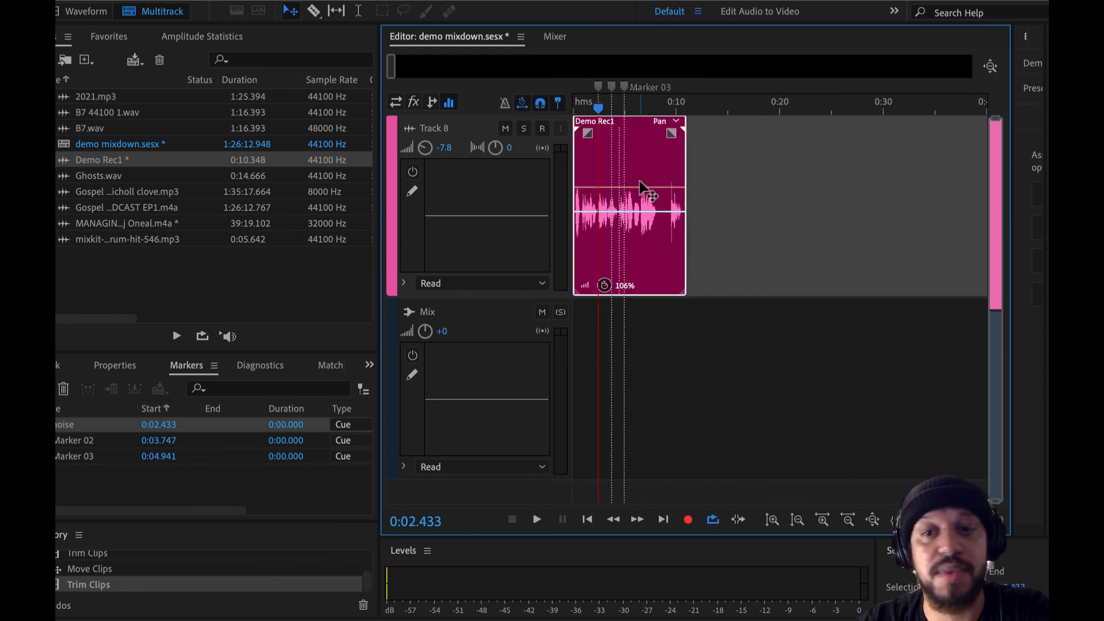